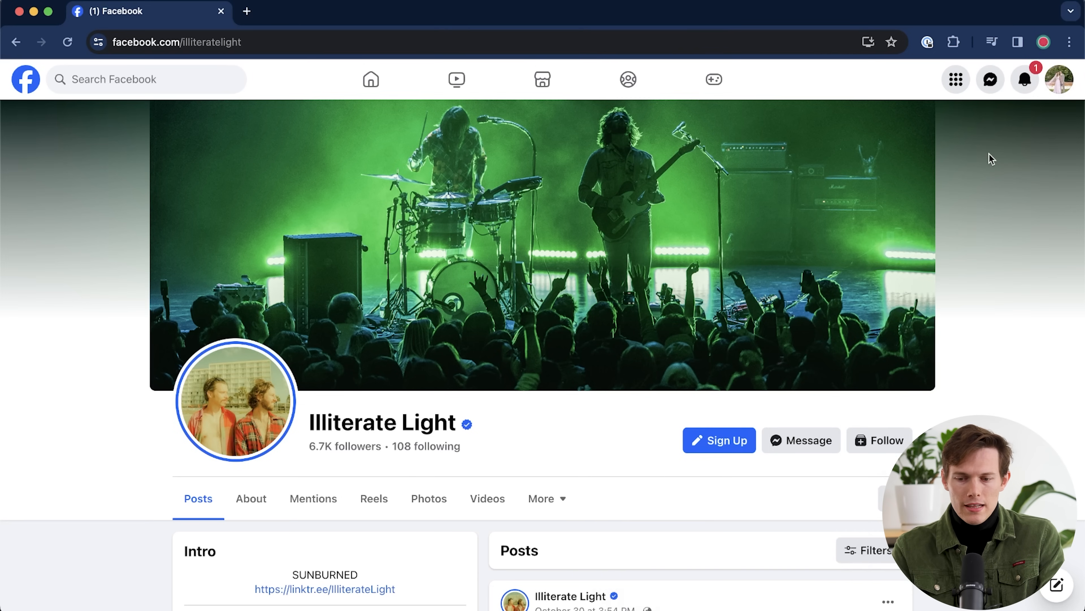
# - Start a new Page from the Create section of Facebook's Menu
pyautogui.click(955, 86)
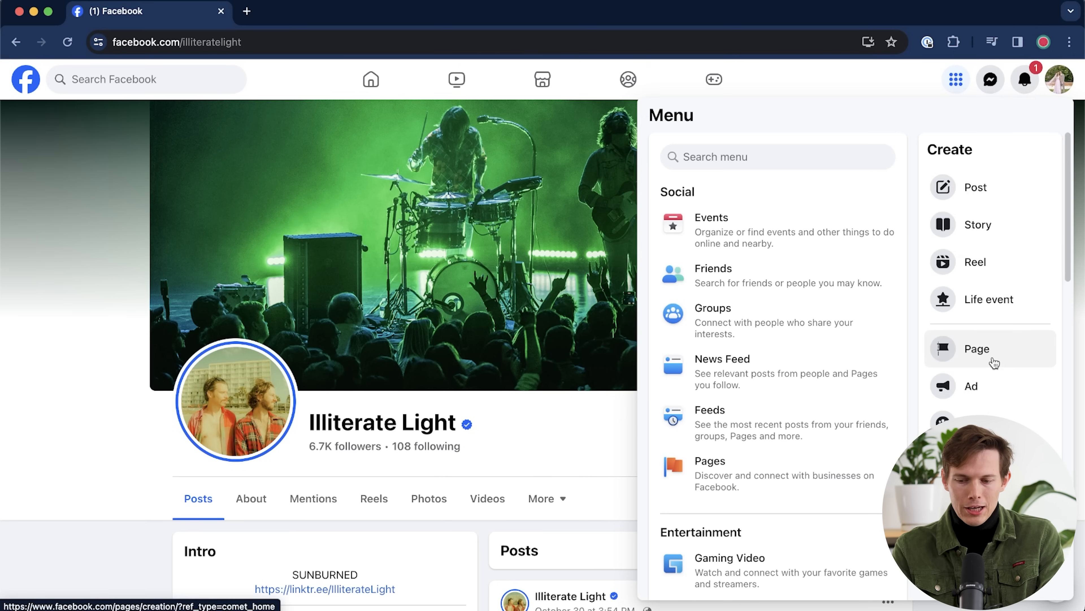
pyautogui.click(993, 360)
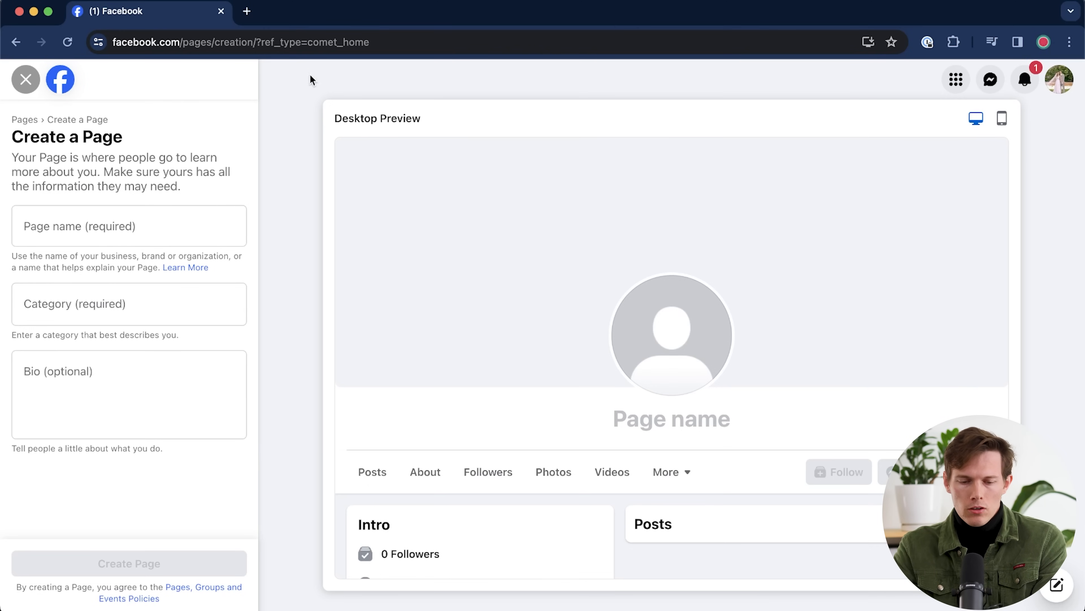
# - Name the Page 'Mike's Local Coffee', set category Coffee shop, and paste the prepared bio
pyautogui.click(171, 229)
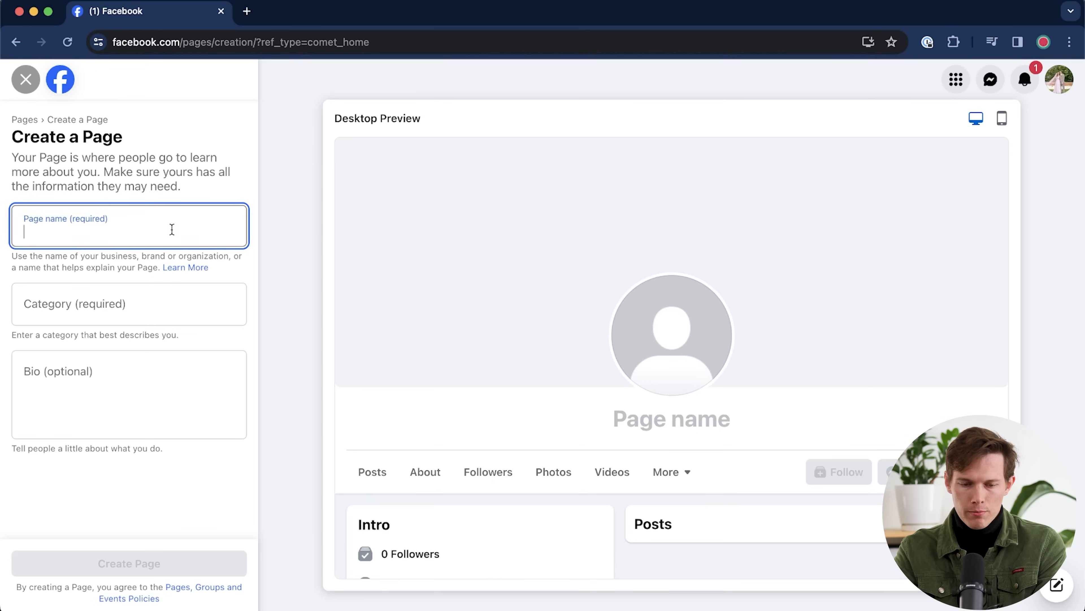
pyautogui.write("Mike's Local Coffee")
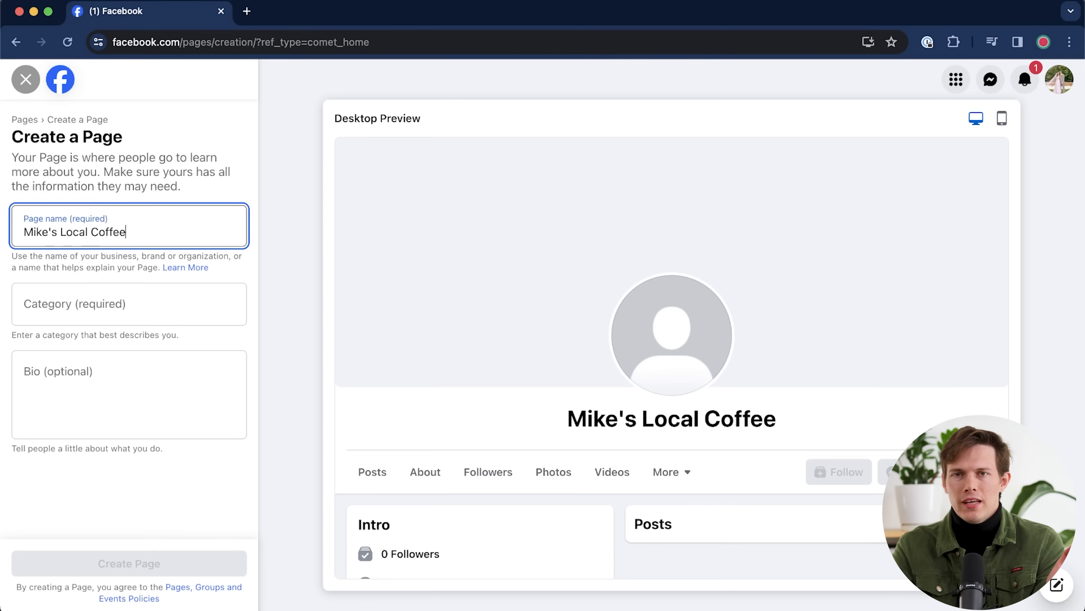
pyautogui.click(151, 311)
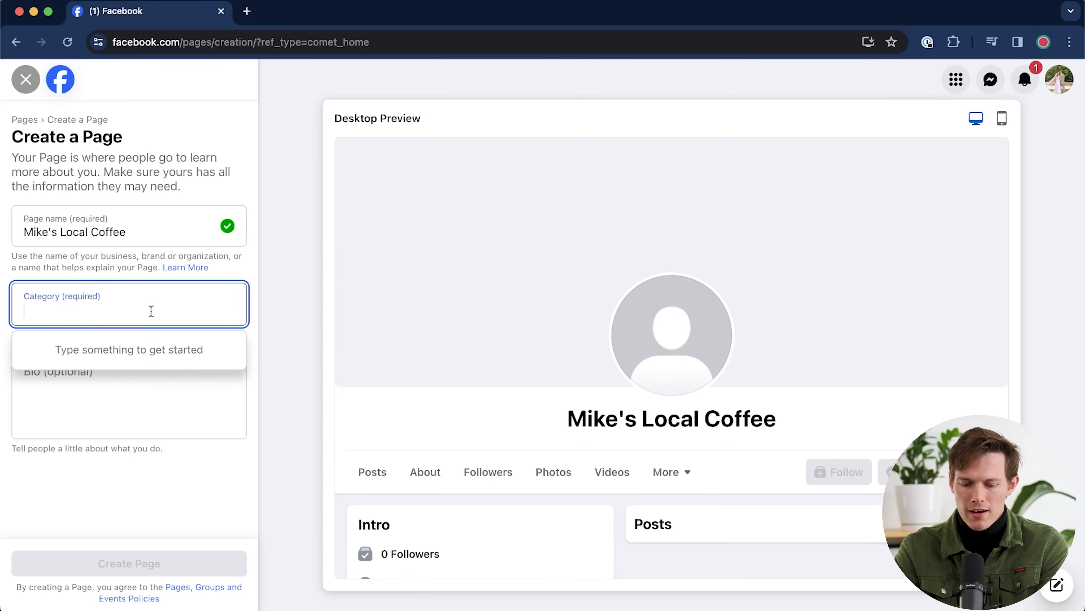
pyautogui.write('coffee')
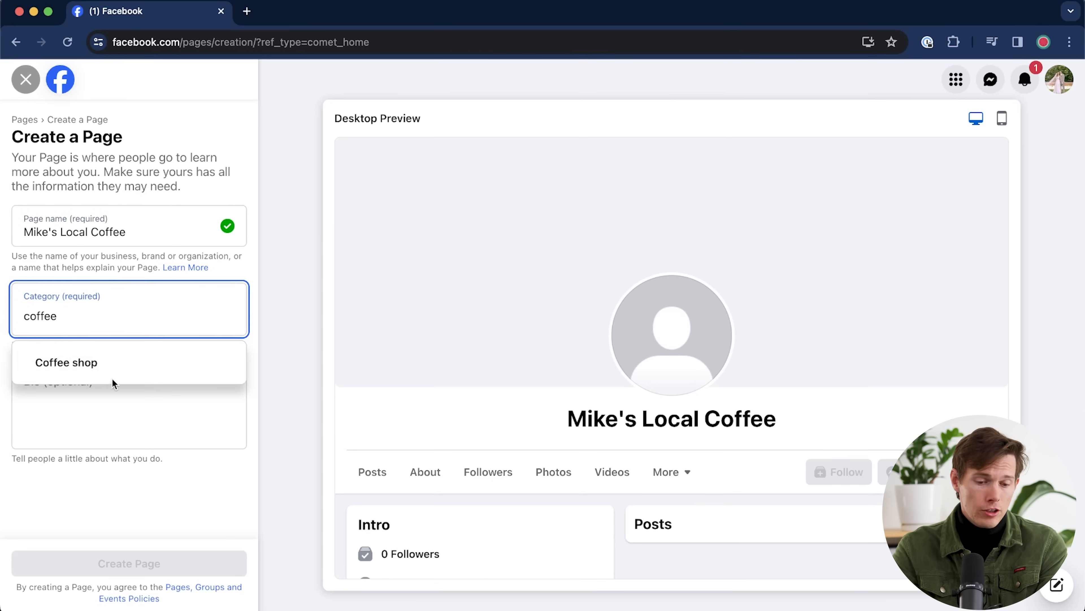
pyautogui.click(113, 375)
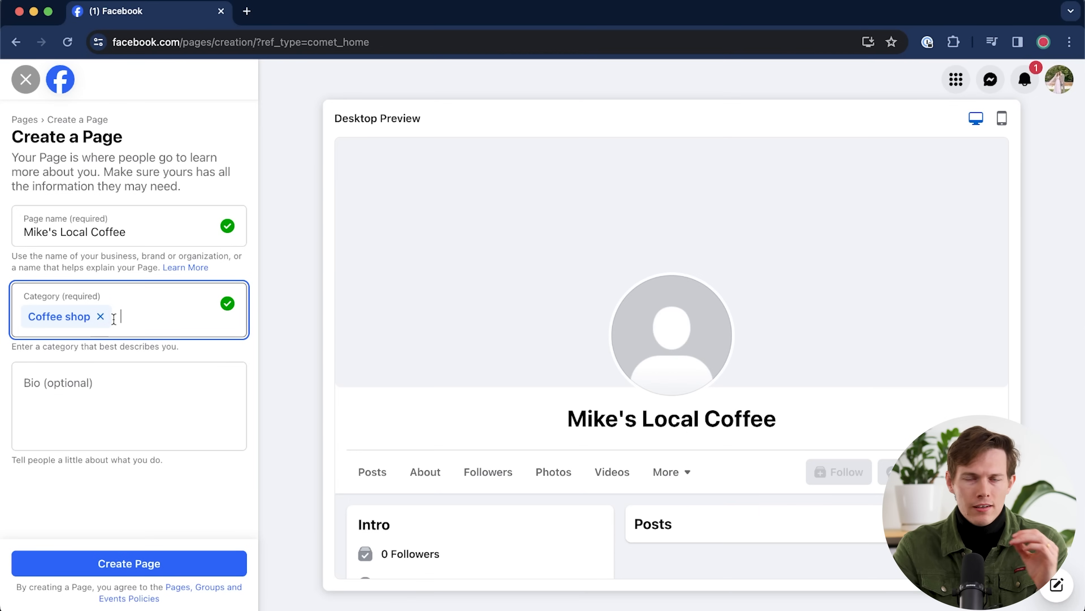
pyautogui.click(112, 401)
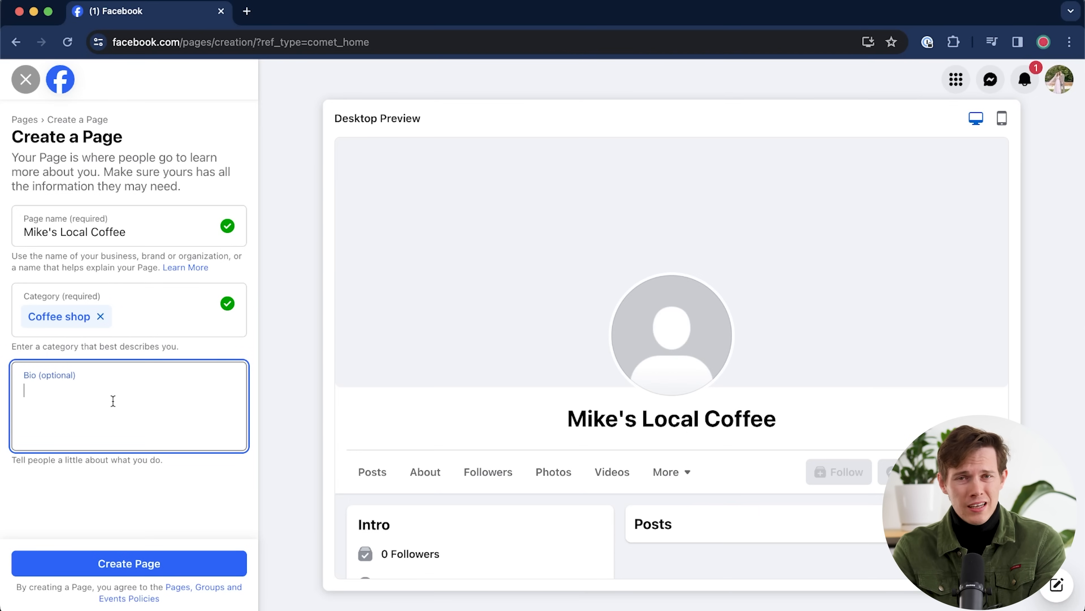
pyautogui.write("We're your neighborhood caffeine haven, serving up expertly crafted coffees daily ☕")
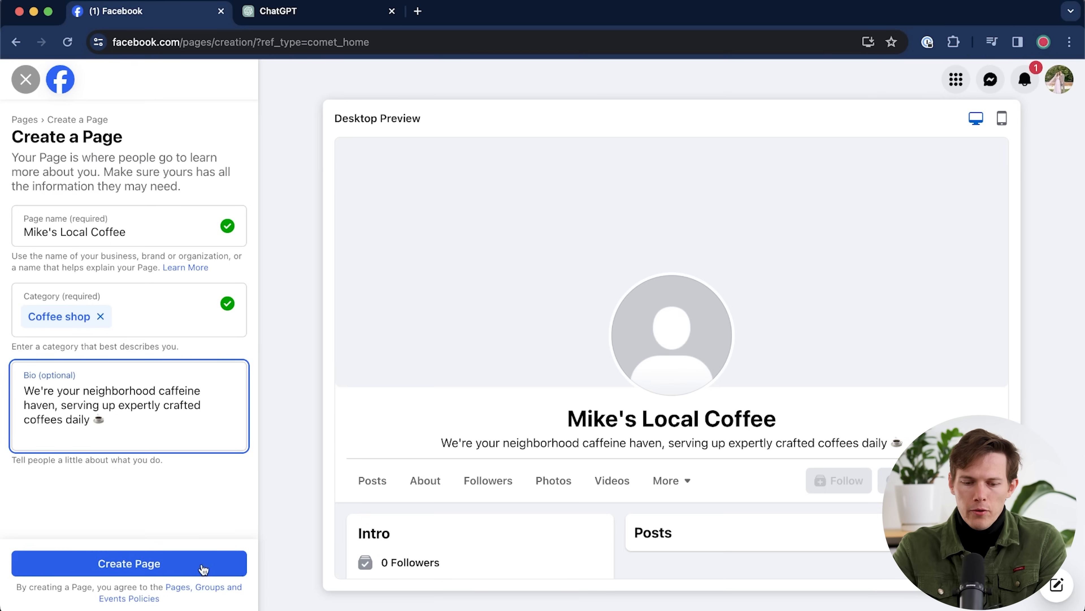
# - Create the Mike's Local Coffee Page and choose Open at selected hours for its hours
pyautogui.click(201, 565)
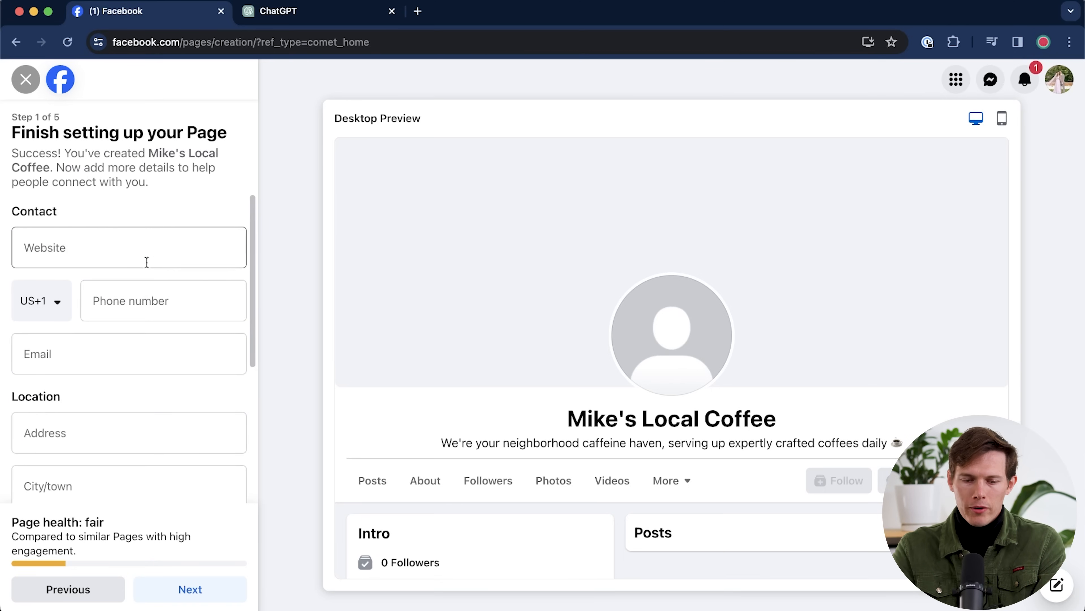
pyautogui.scroll(-5, 119, 372)
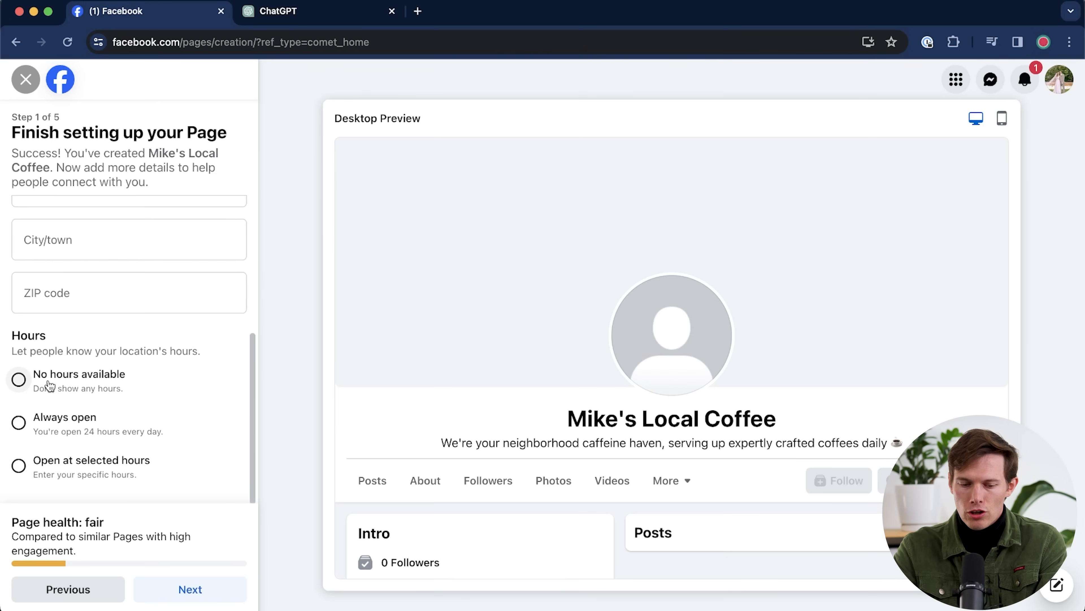
pyautogui.click(24, 469)
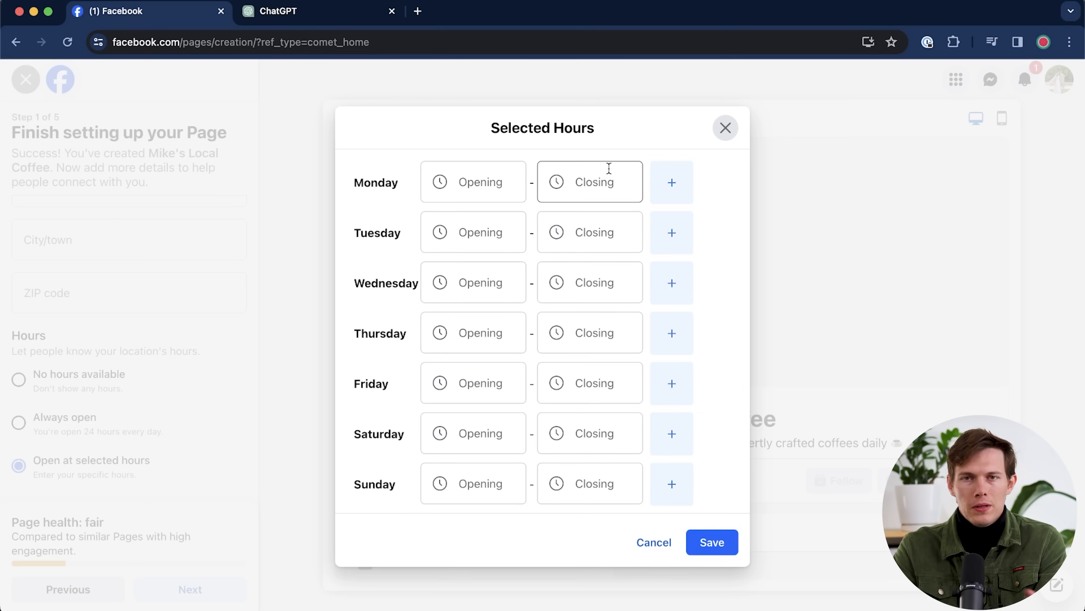
pyautogui.click(683, 196)
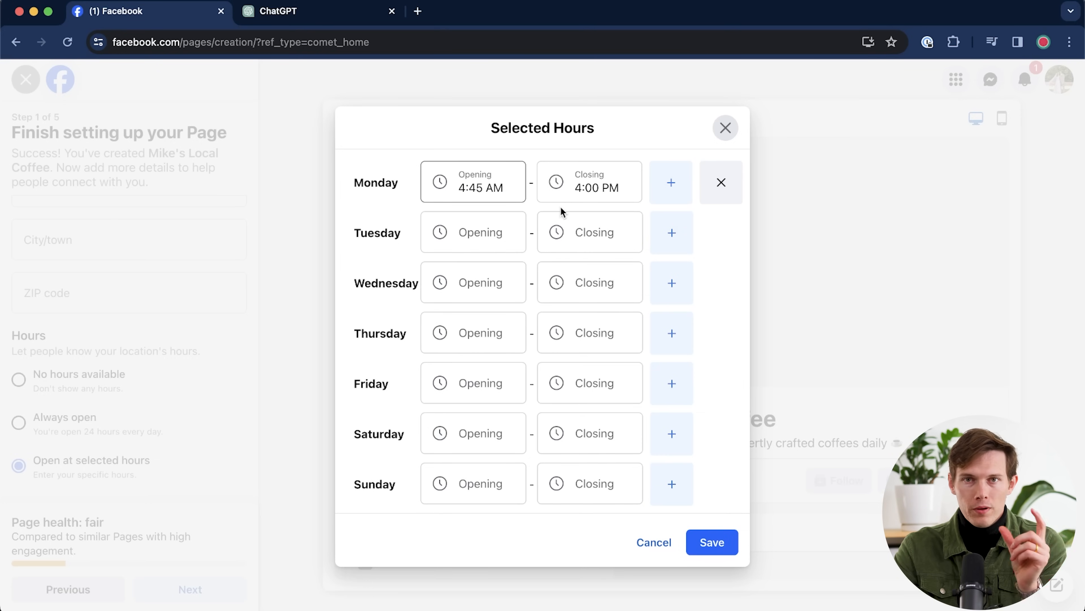
pyautogui.click(679, 190)
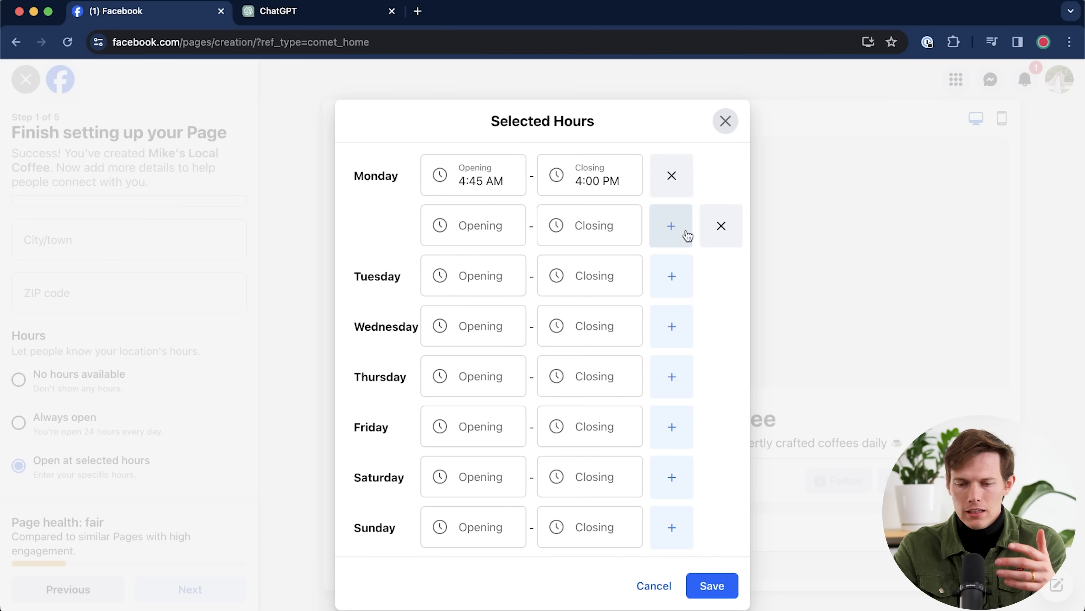
pyautogui.click(721, 231)
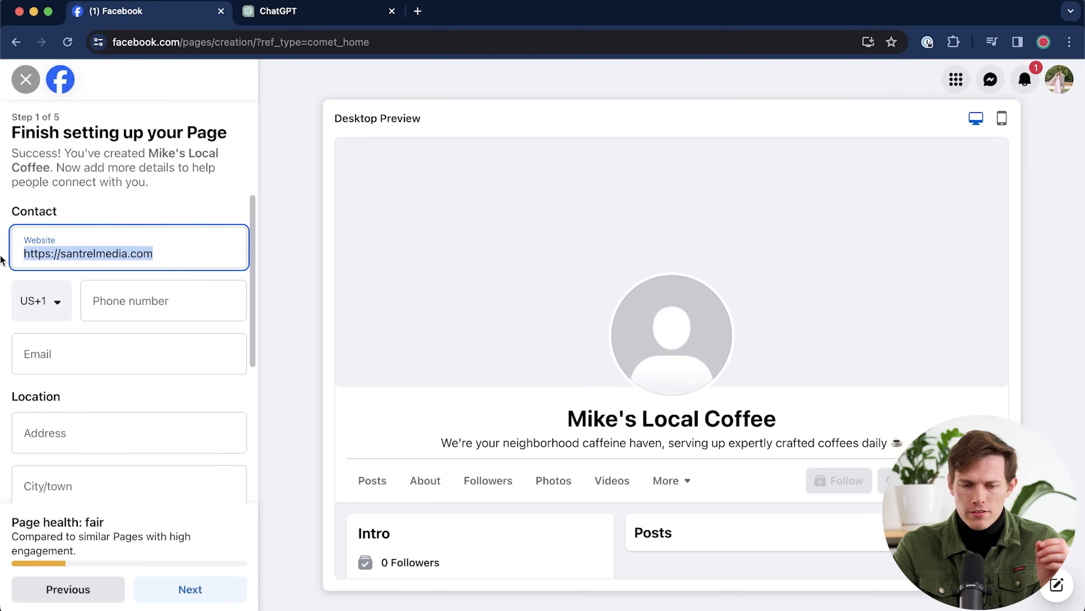
pyautogui.moveTo(2, 255)
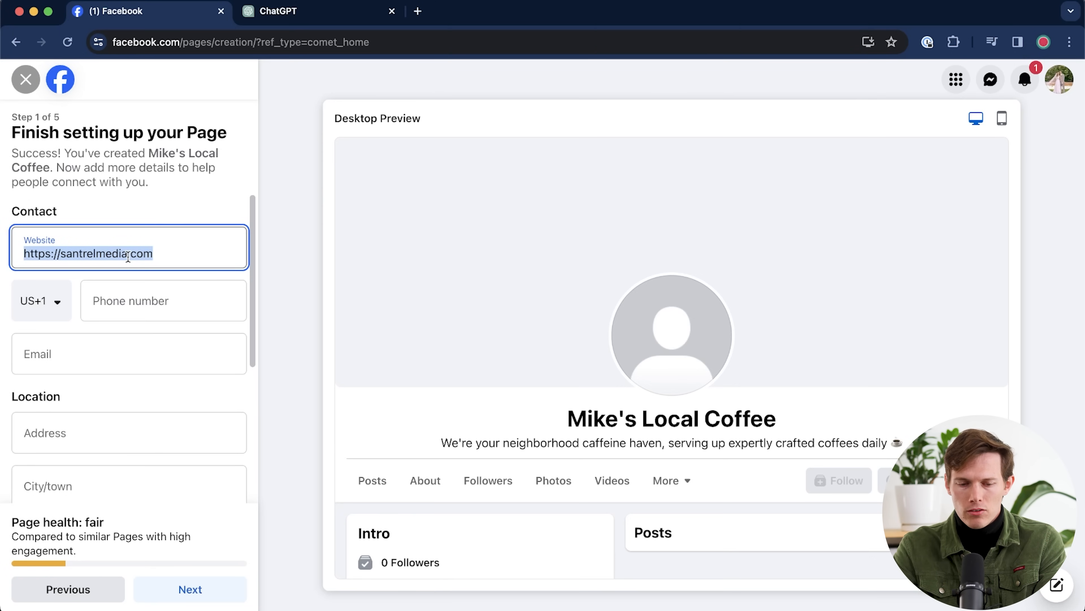
# - Finish the website and phone contact details and continue to Customize your Page
pyautogui.click(161, 258)
pyautogui.click(146, 300)
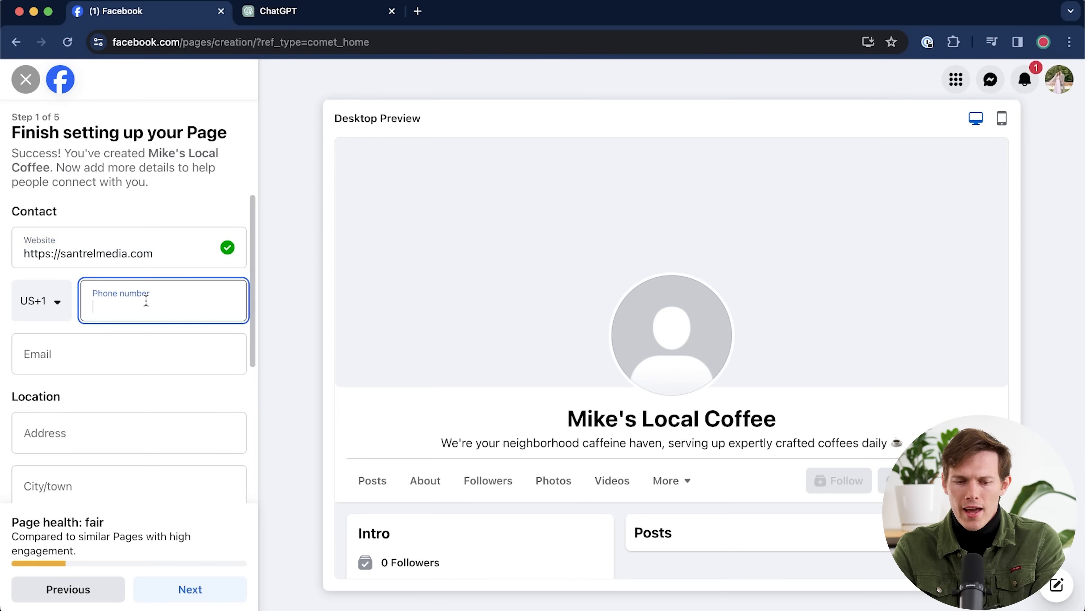
pyautogui.click(173, 587)
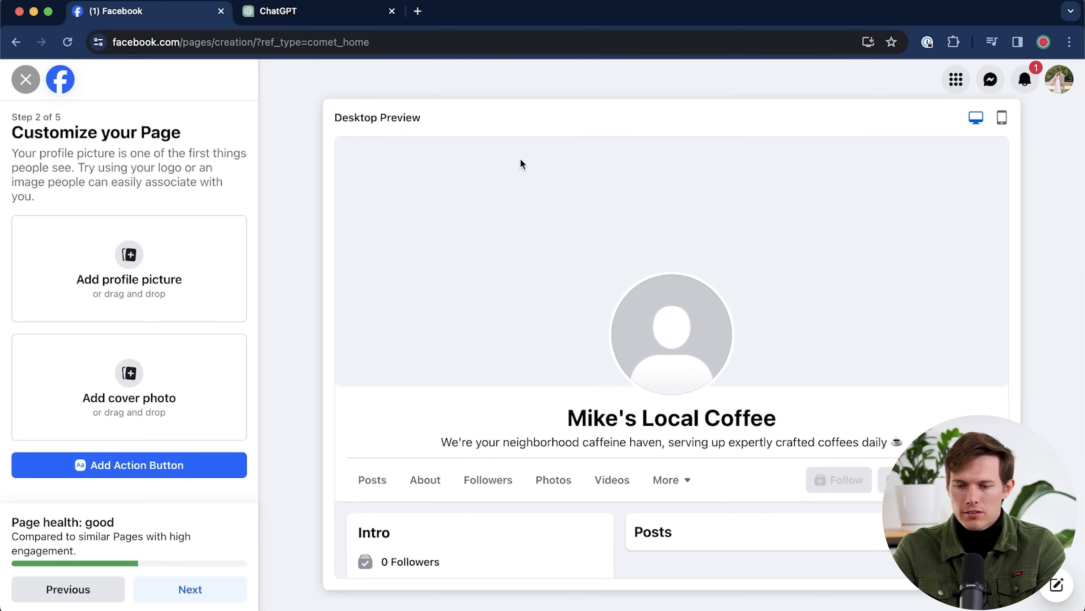
# - Add the coffee-cup logo as profile picture and a repositioned coffee cup and beans cover photo
pyautogui.click(133, 263)
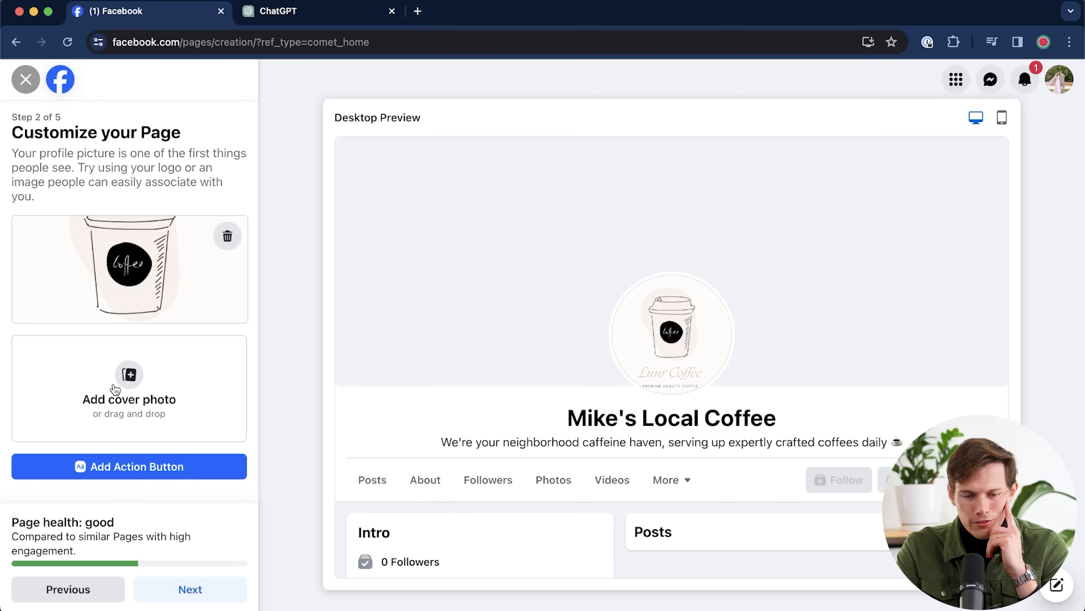
pyautogui.click(133, 388)
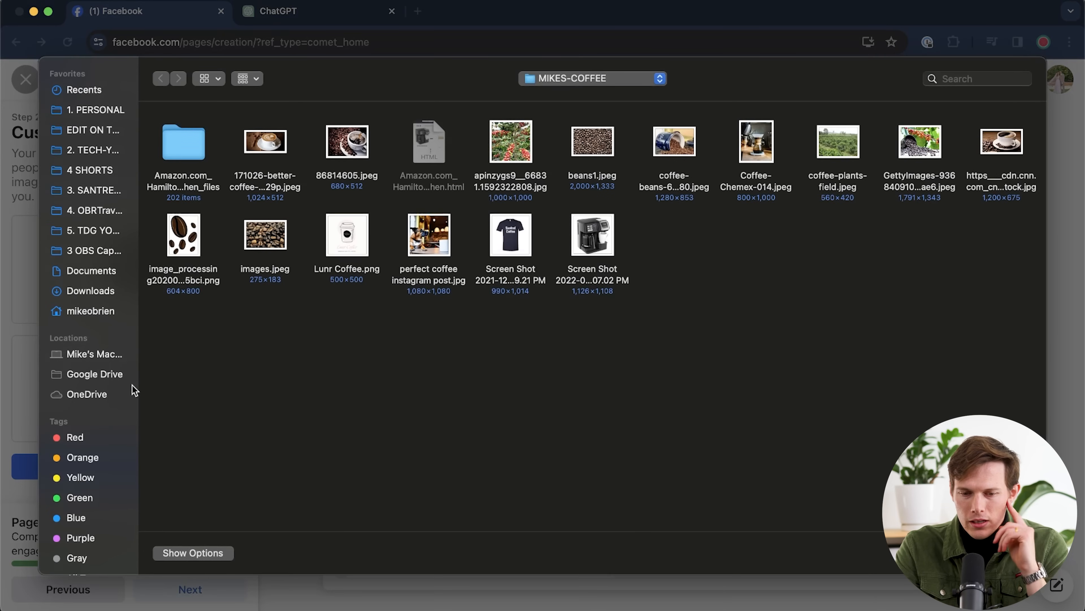
pyautogui.click(267, 141)
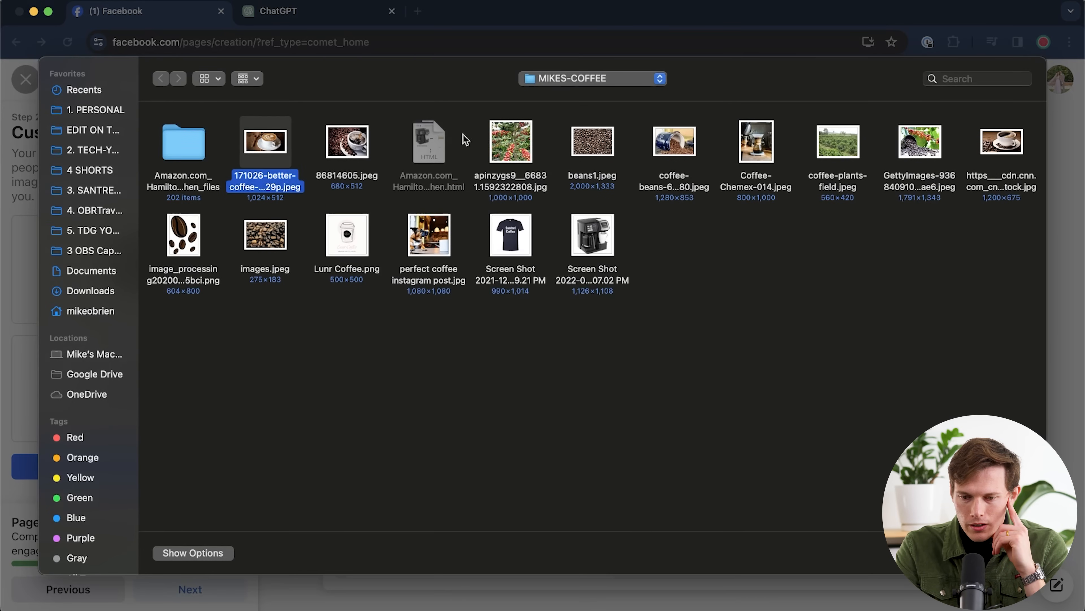
pyautogui.click(579, 153)
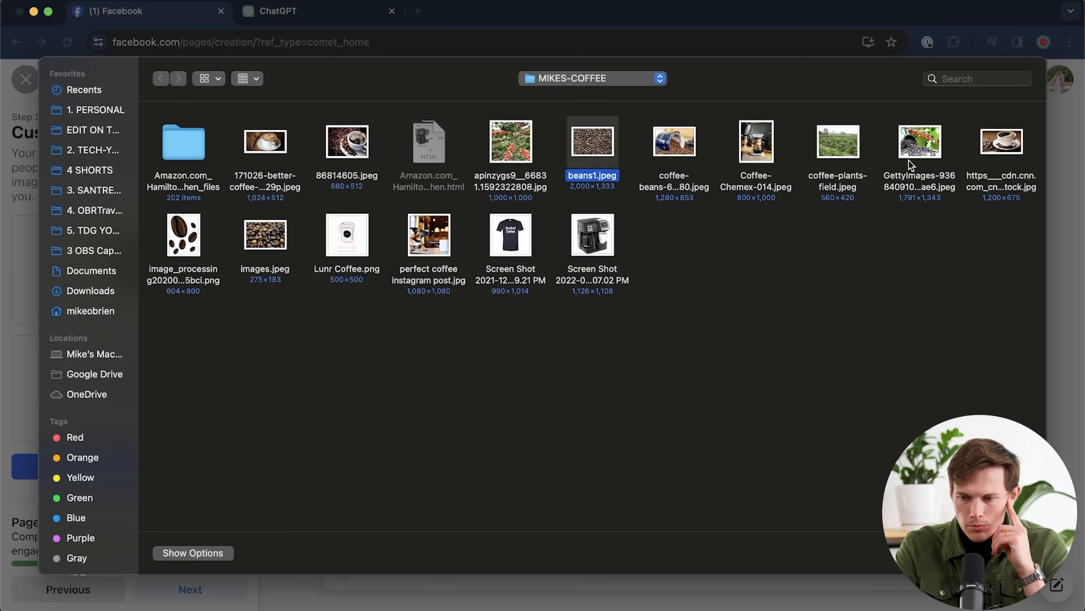
pyautogui.click(1005, 150)
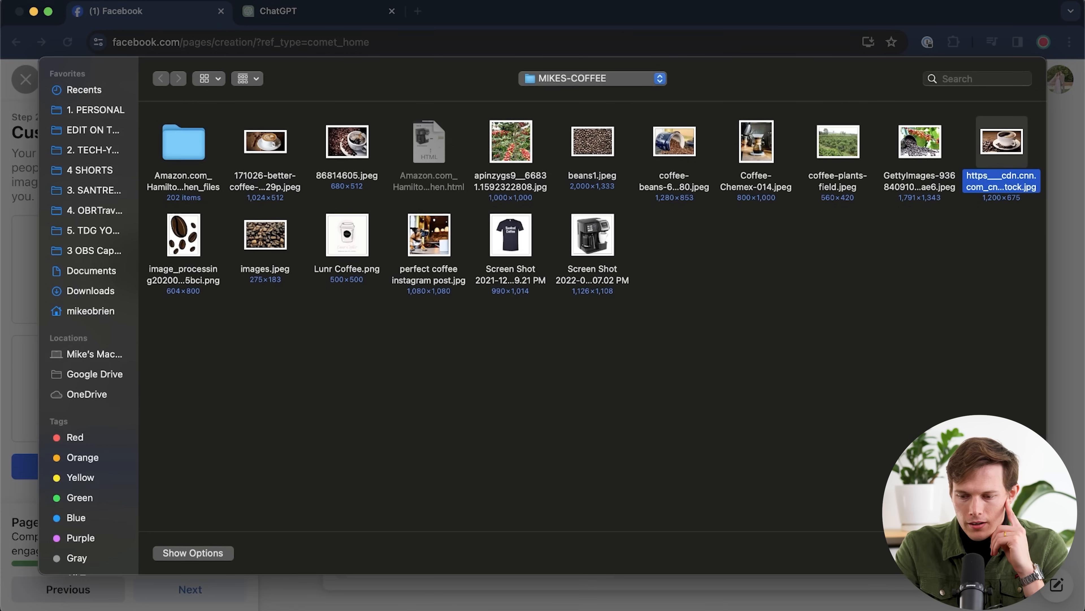
pyautogui.click(1012, 553)
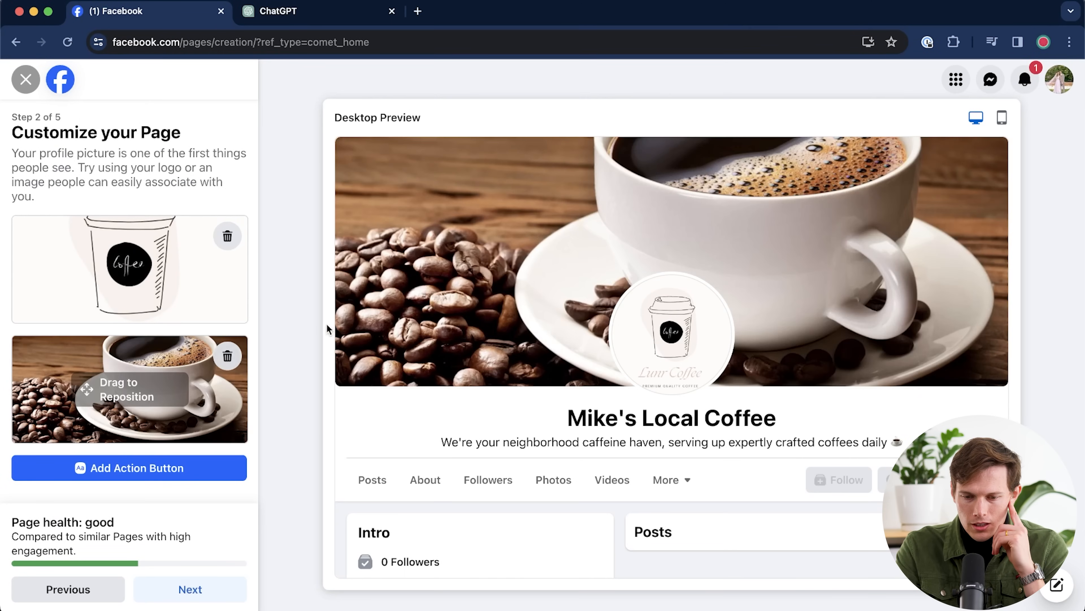
pyautogui.moveTo(86, 391); pyautogui.dragTo(85, 398)
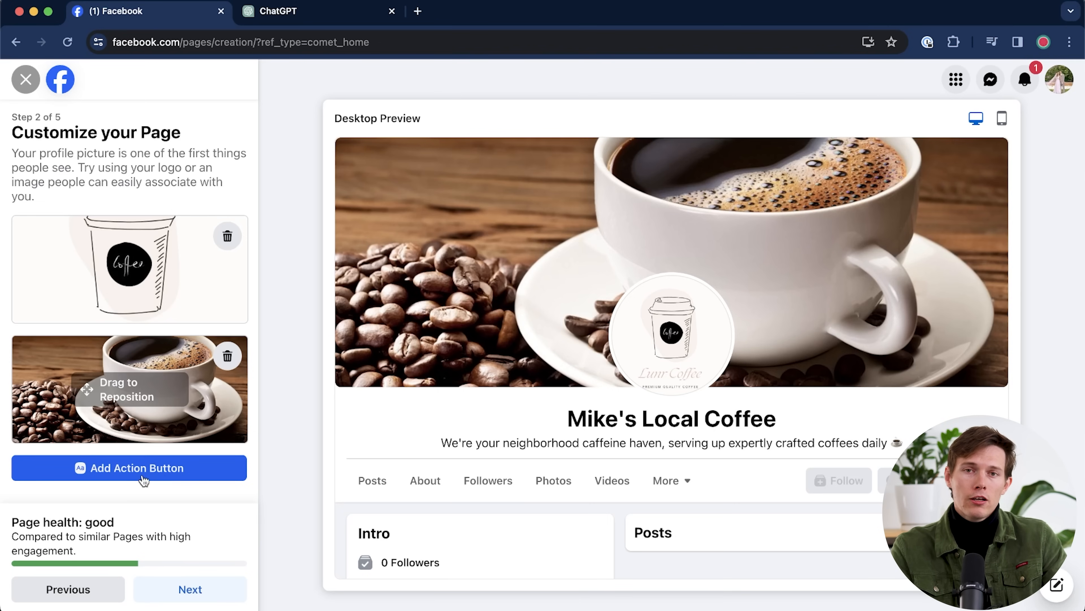
pyautogui.click(152, 479)
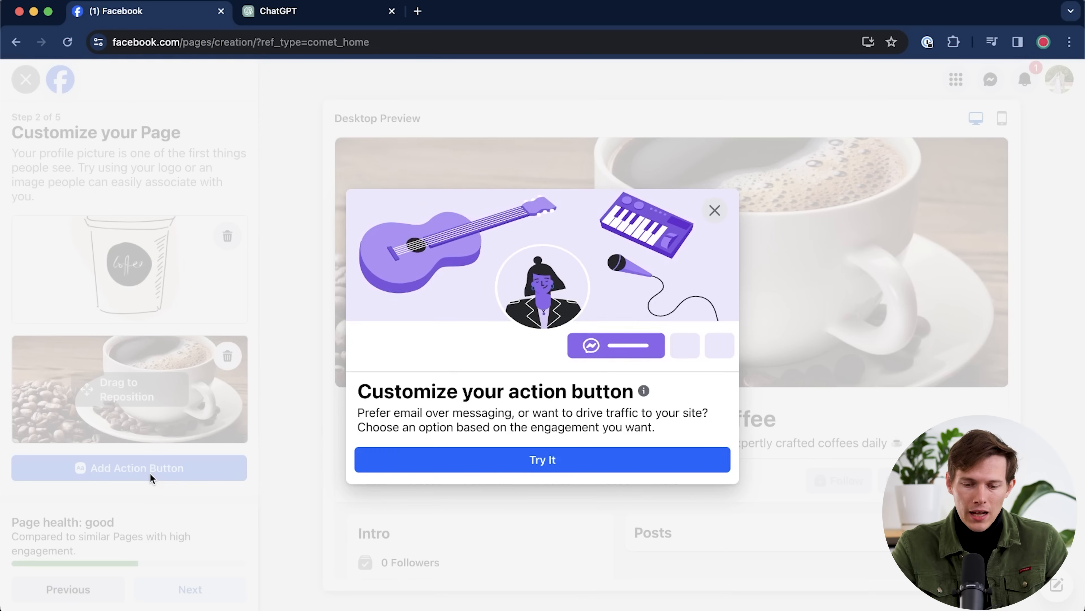
# - Choose Start Order as the Page's action button
pyautogui.click(447, 461)
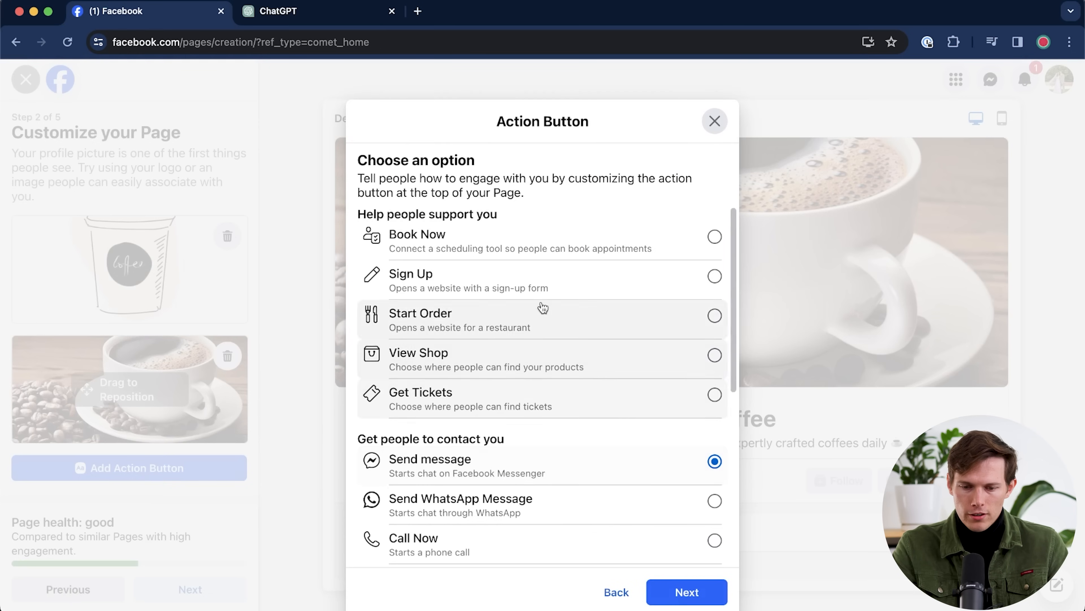
pyautogui.scroll(-2, 591, 326)
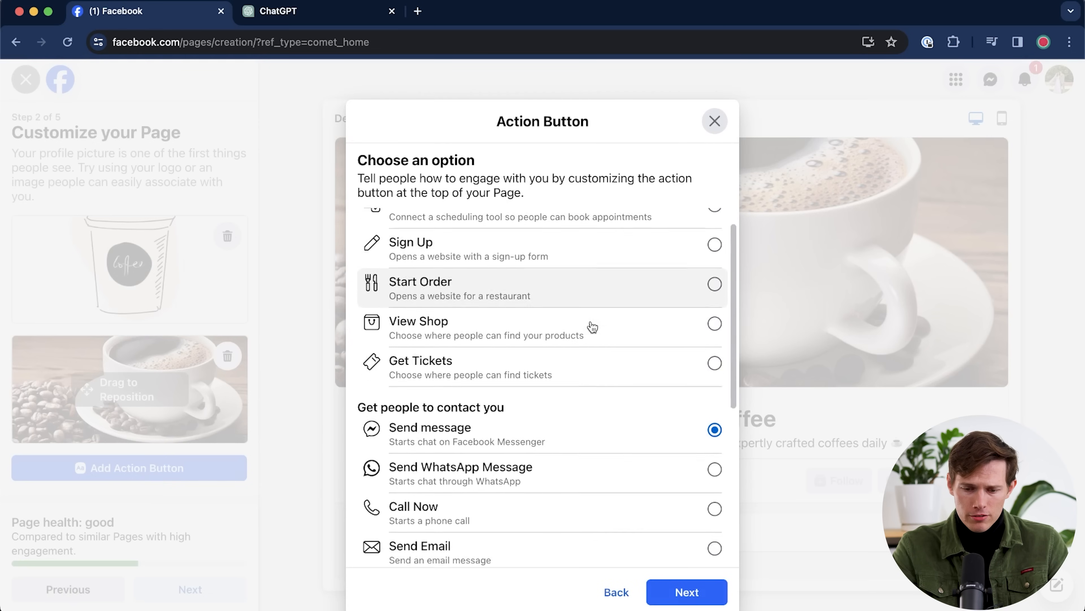
pyautogui.scroll(1, 590, 325)
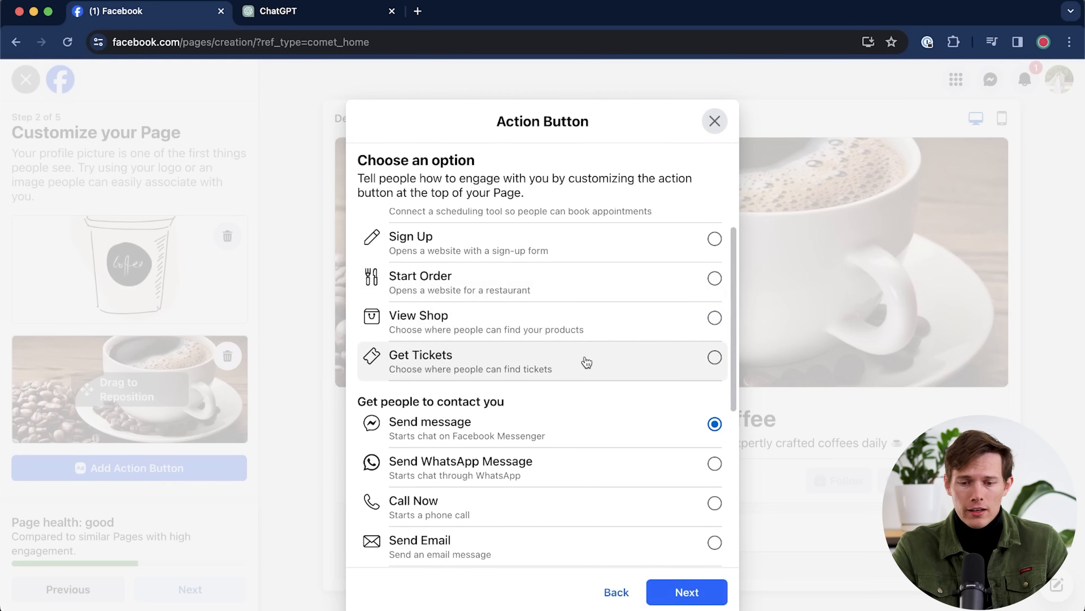
pyautogui.scroll(1, 584, 362)
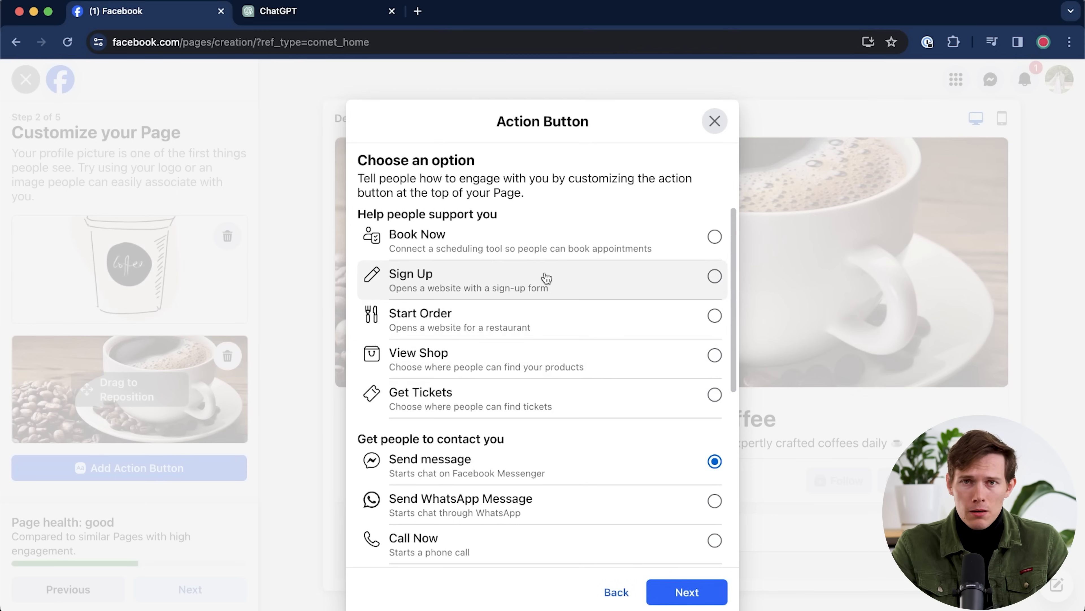
pyautogui.scroll(-7, 556, 526)
pyautogui.scroll(7, 556, 526)
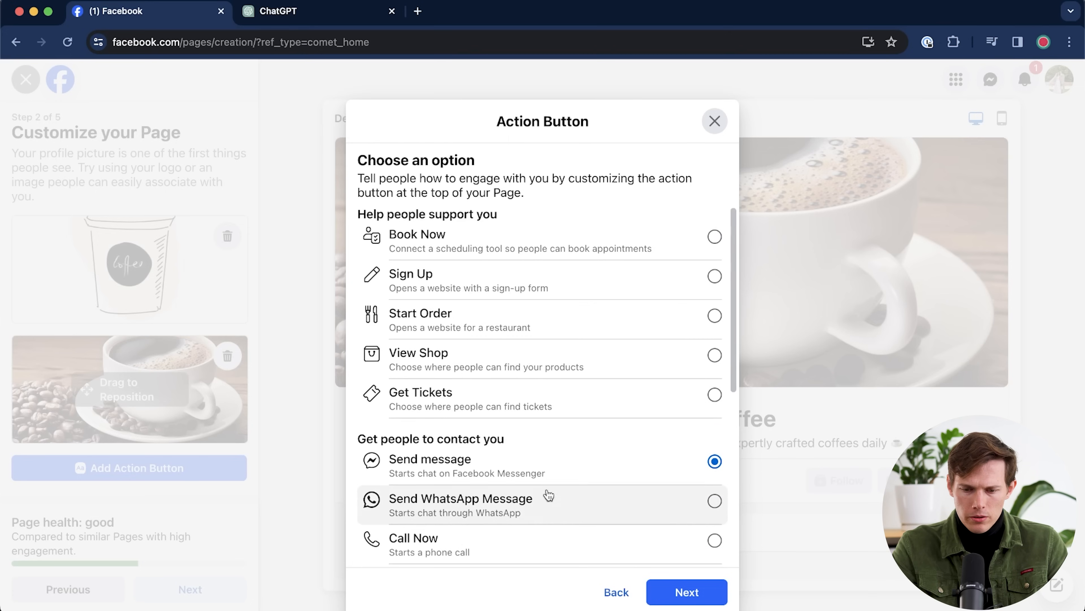
pyautogui.click(475, 330)
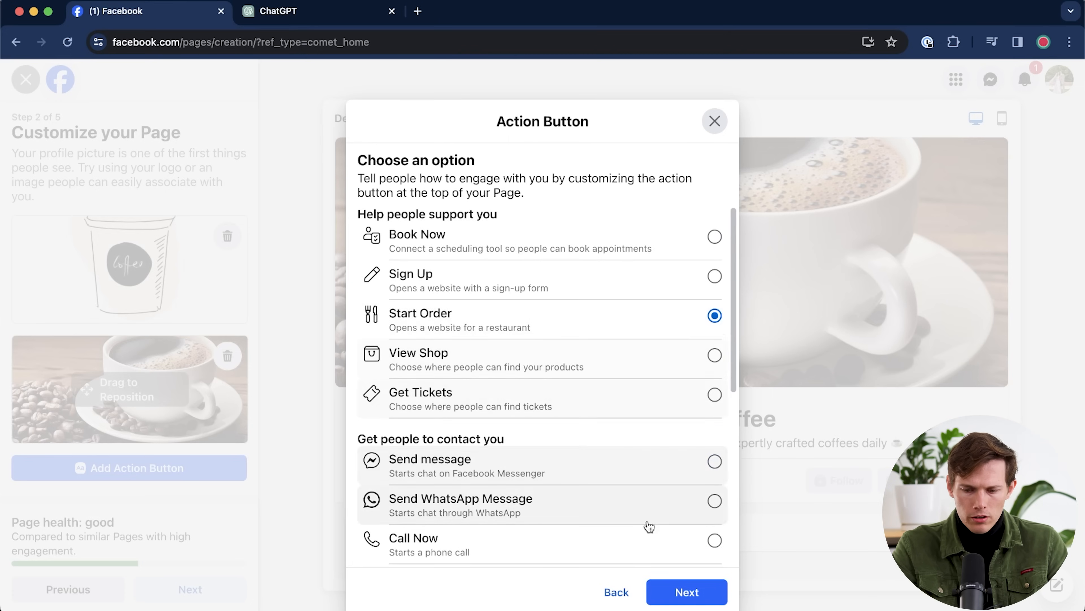
pyautogui.click(675, 598)
pyautogui.click(435, 308)
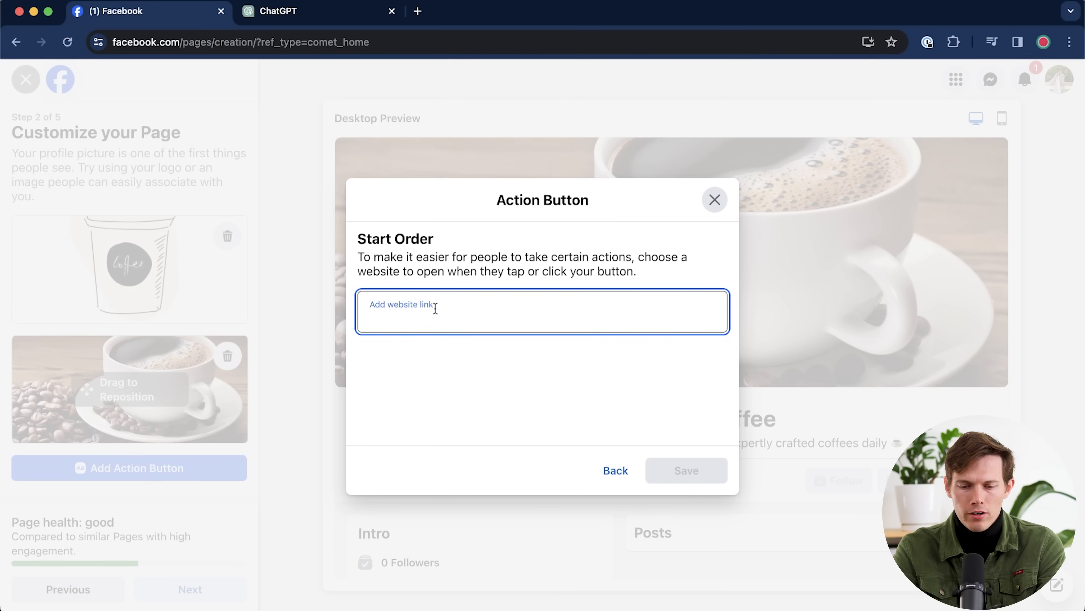
pyautogui.write('https://sant')
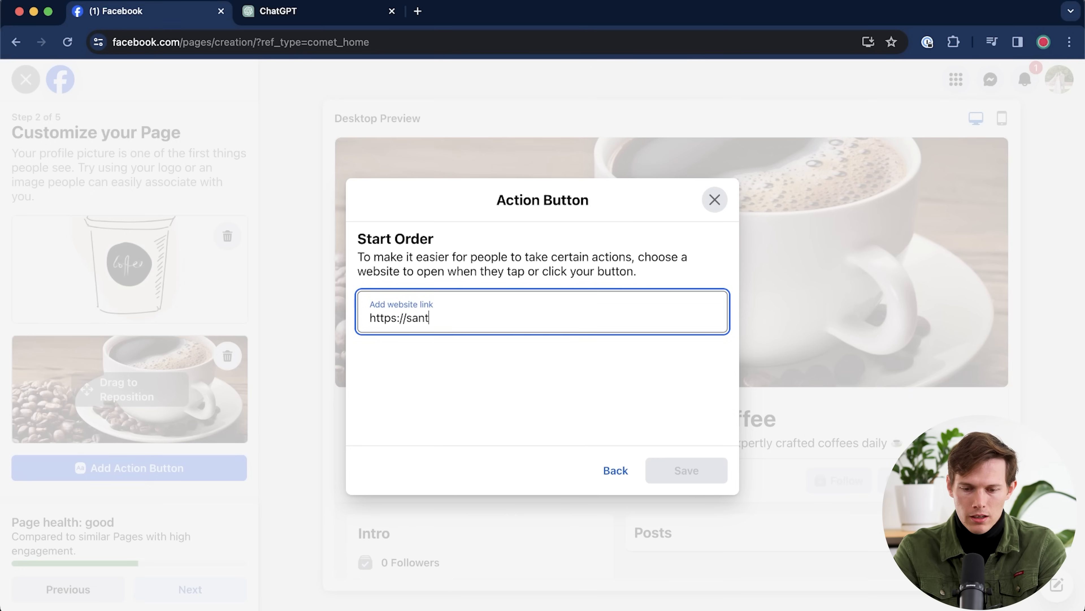
pyautogui.write('relmedia.com')
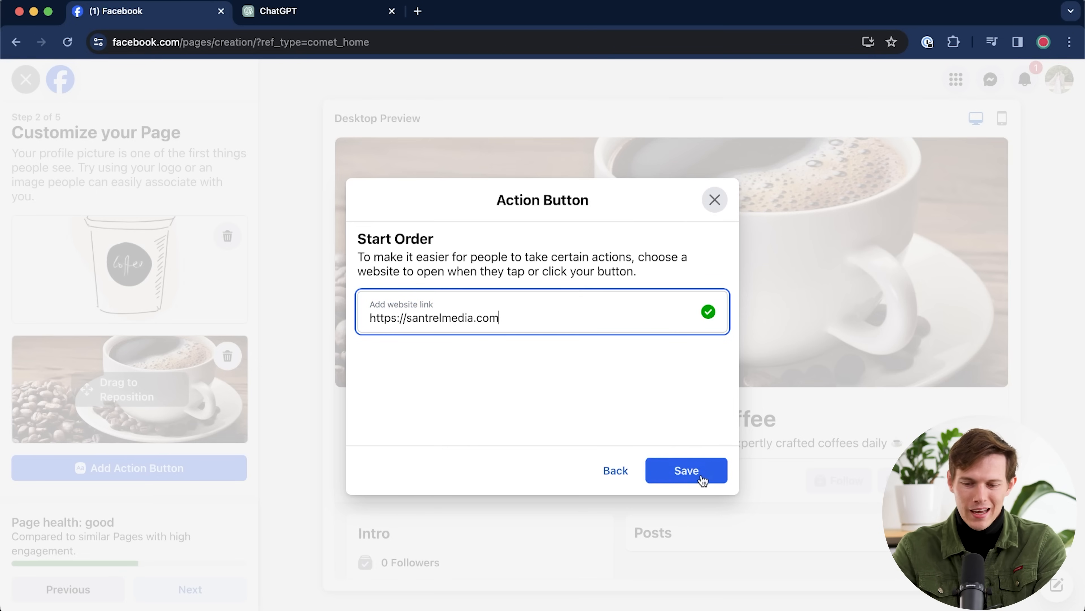
pyautogui.click(702, 474)
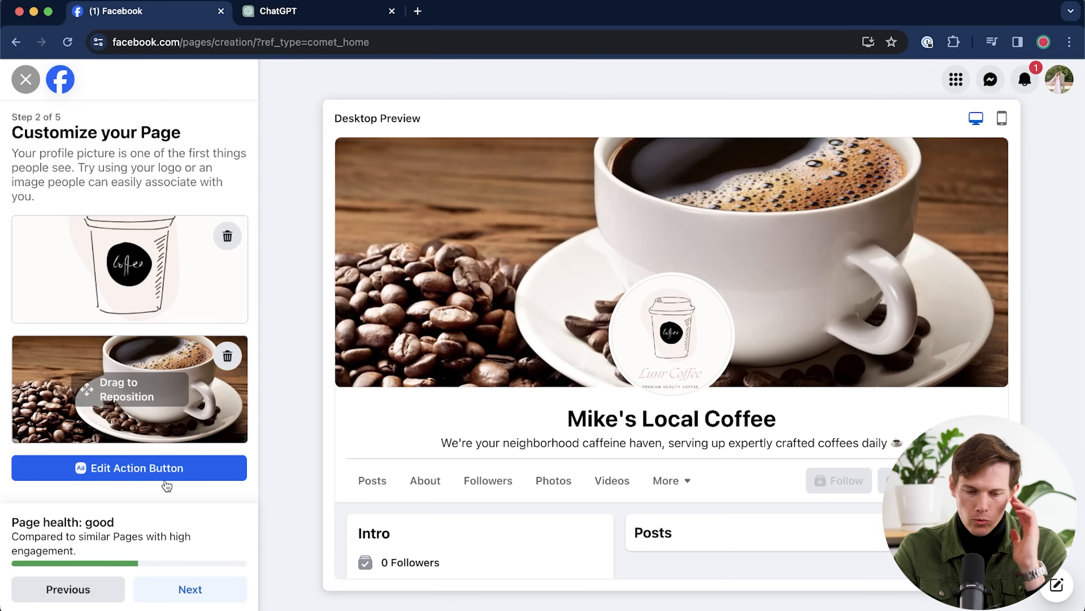
pyautogui.click(201, 592)
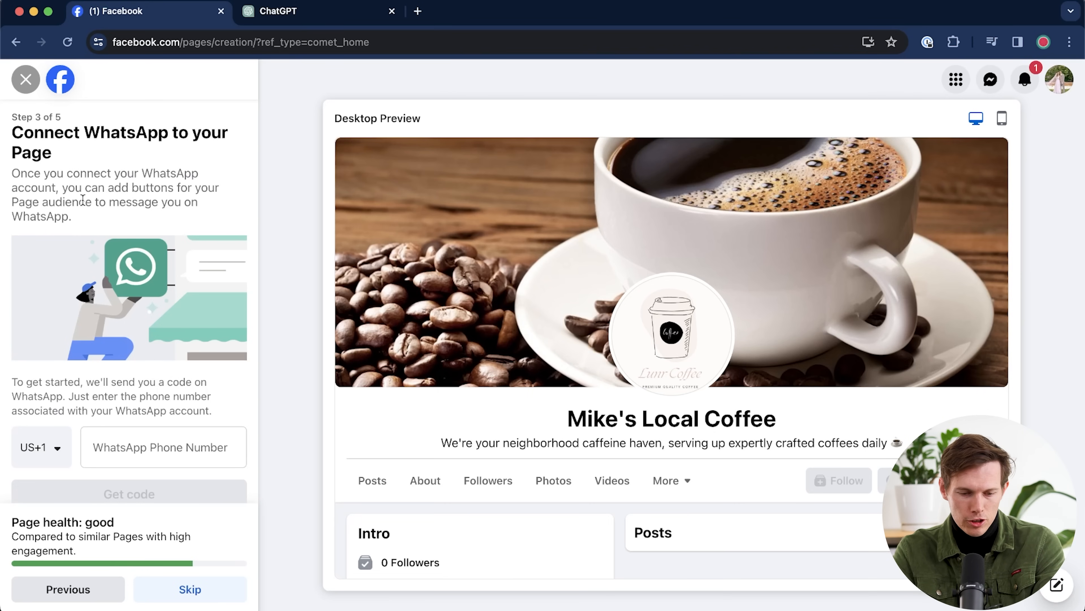
# - Skip connecting WhatsApp and move past Build audience without inviting friends
pyautogui.scroll(-1, 107, 294)
pyautogui.scroll(-1, 107, 293)
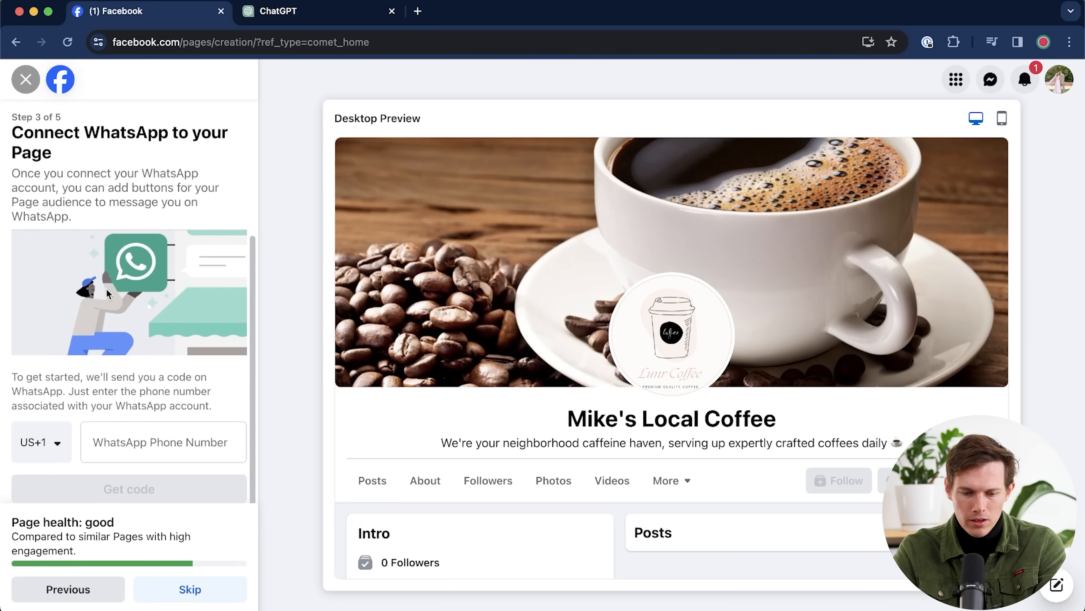
pyautogui.click(179, 596)
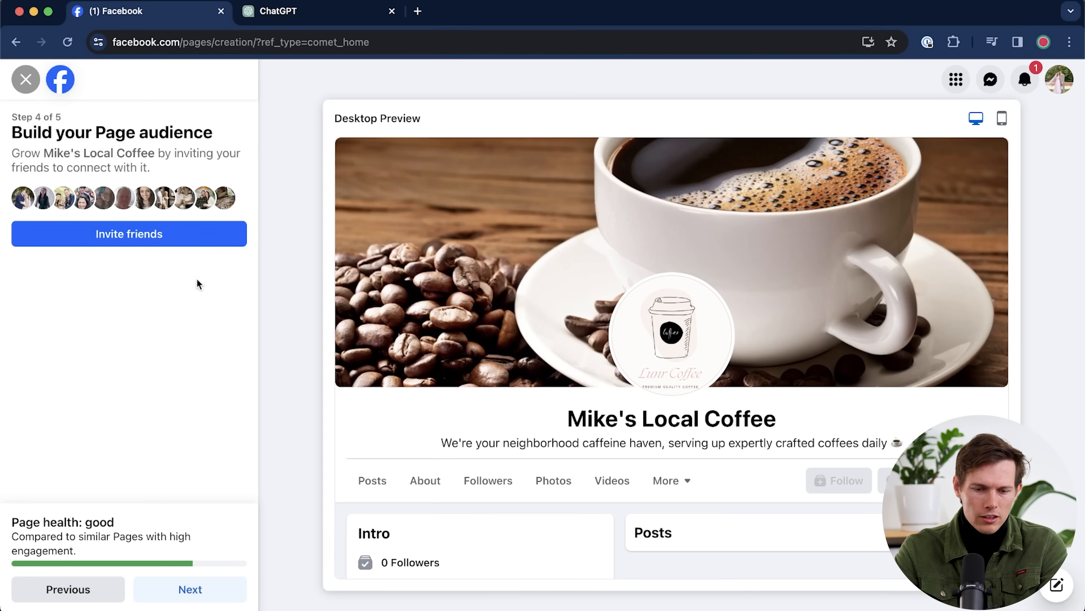
pyautogui.click(214, 592)
# - Turn off marketing emails and Page notifications, then finish the Page setup
pyautogui.click(225, 349)
pyautogui.click(225, 238)
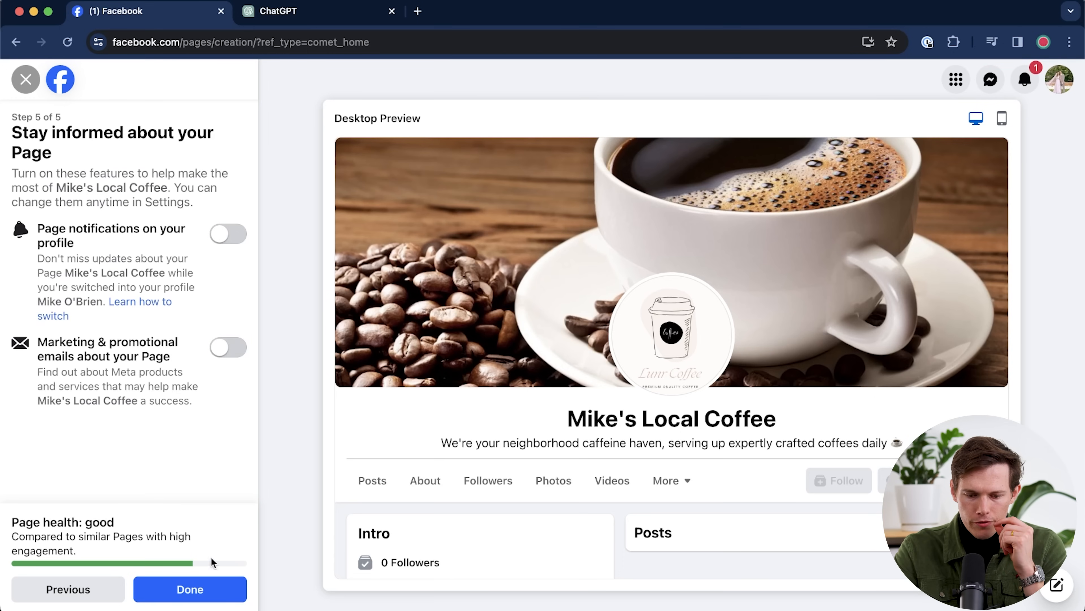
pyautogui.click(204, 586)
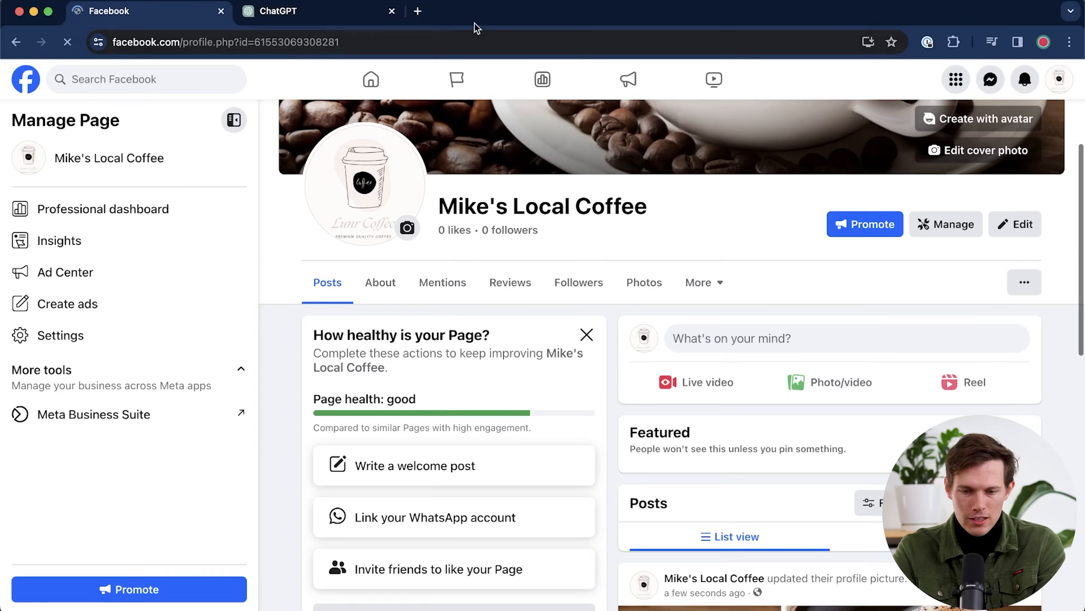
# - Close the ChatGPT browser tab
pyautogui.click(393, 12)
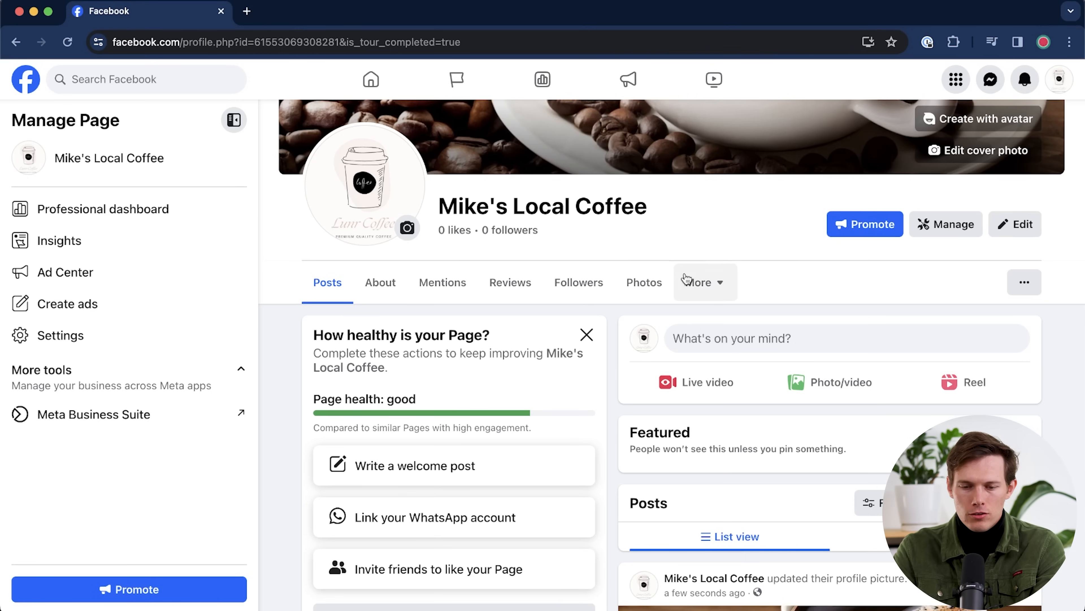
pyautogui.click(375, 92)
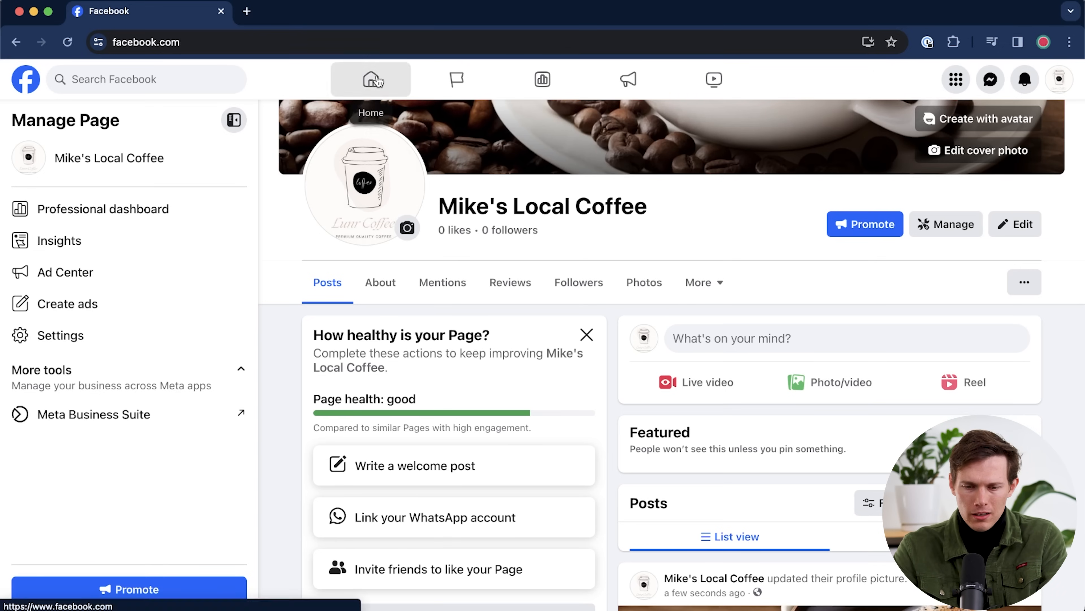
pyautogui.scroll(-2, 496, 511)
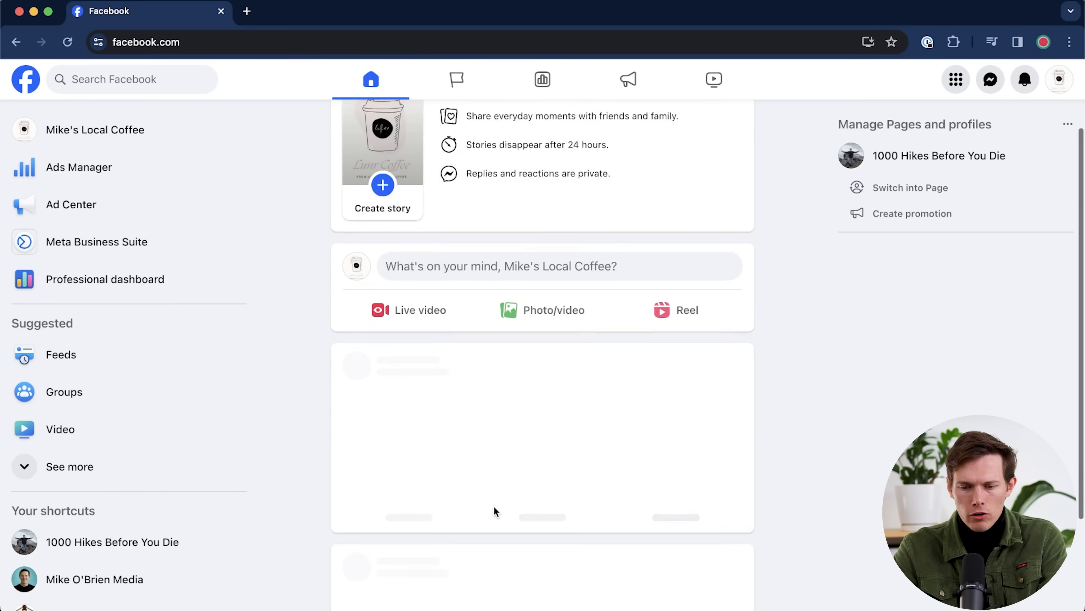
pyautogui.scroll(-8, 529, 402)
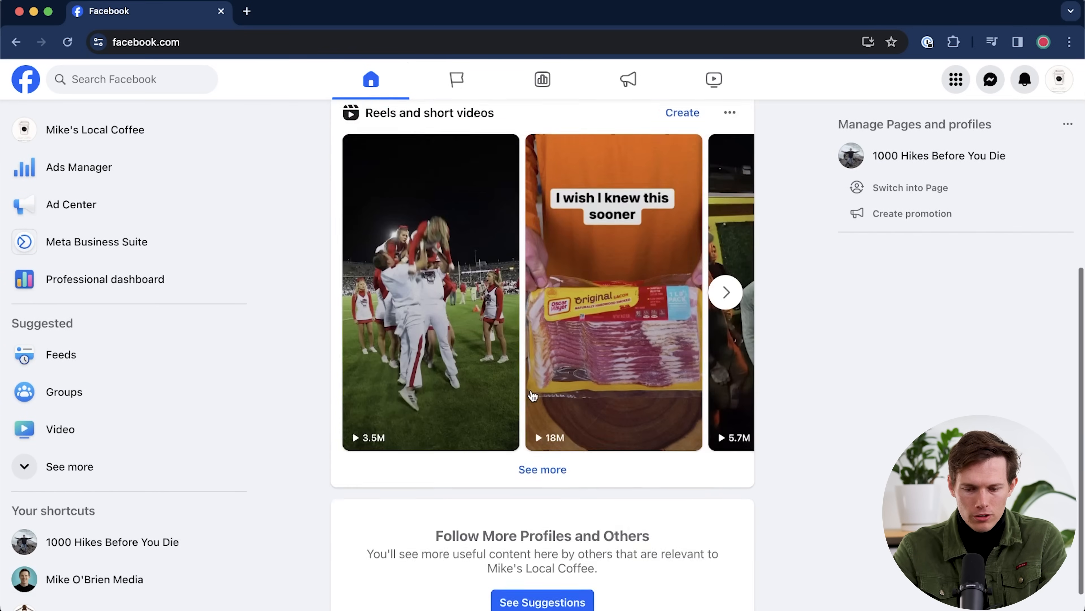
pyautogui.scroll(10, 535, 342)
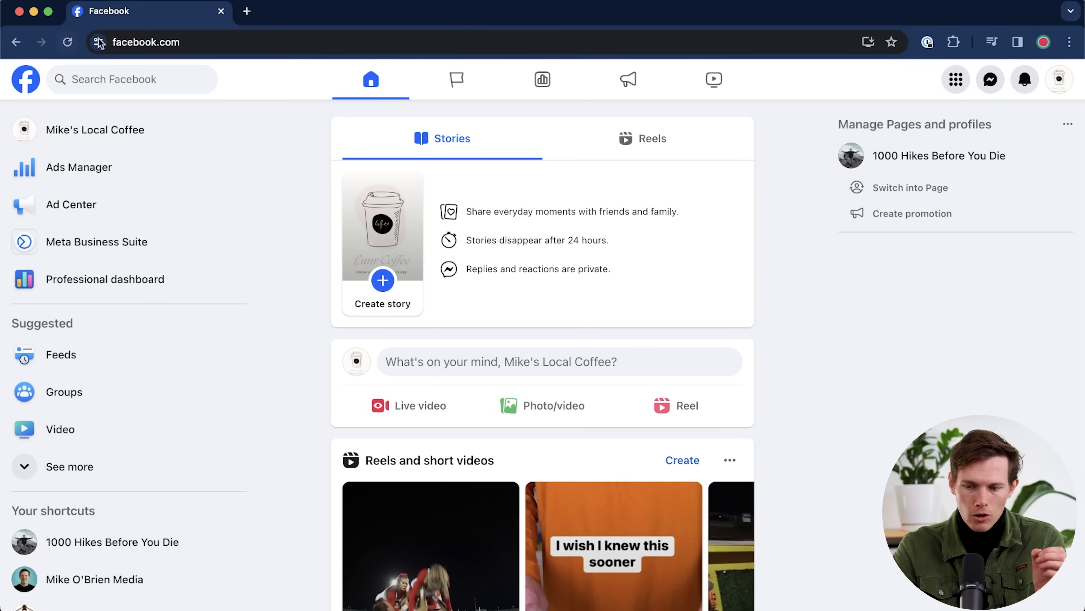
pyautogui.click(92, 143)
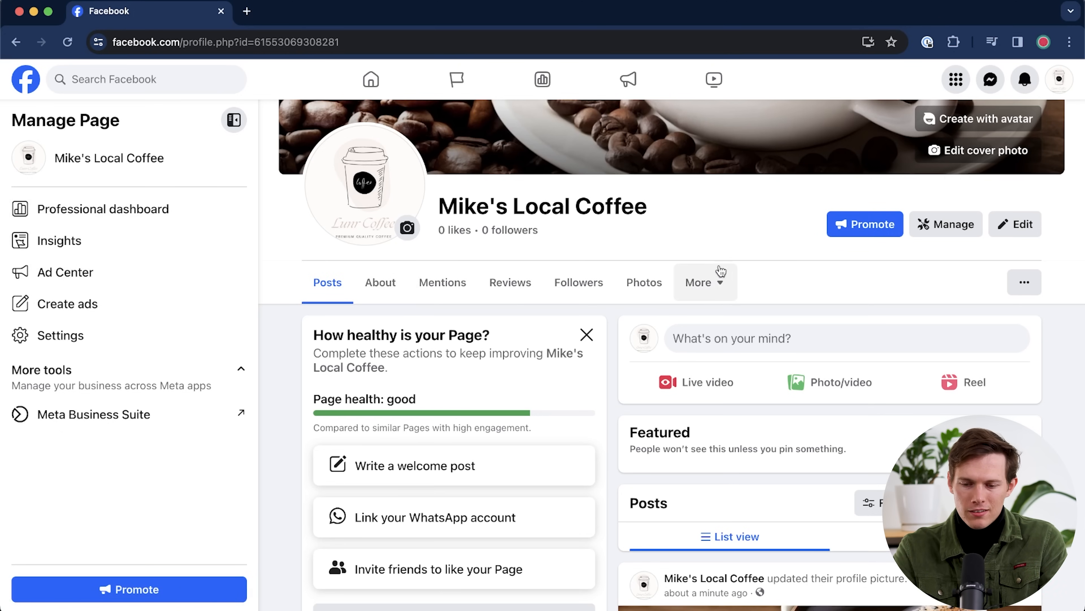
# - Bring up the Page's Manage sections settings from the More menu
pyautogui.scroll(5, 733, 269)
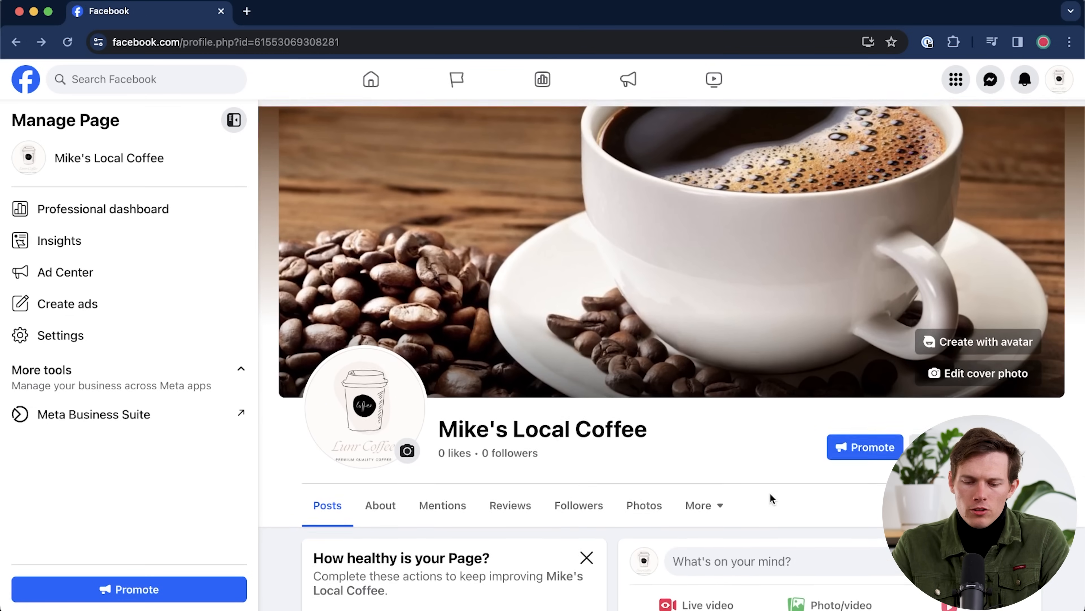
pyautogui.scroll(-3, 770, 496)
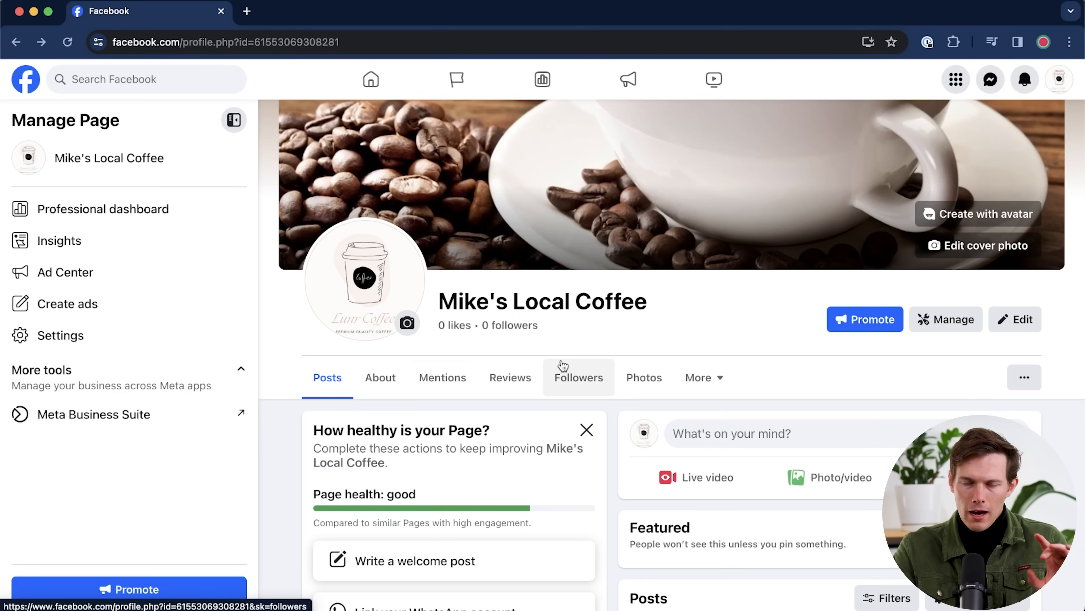
pyautogui.click(711, 384)
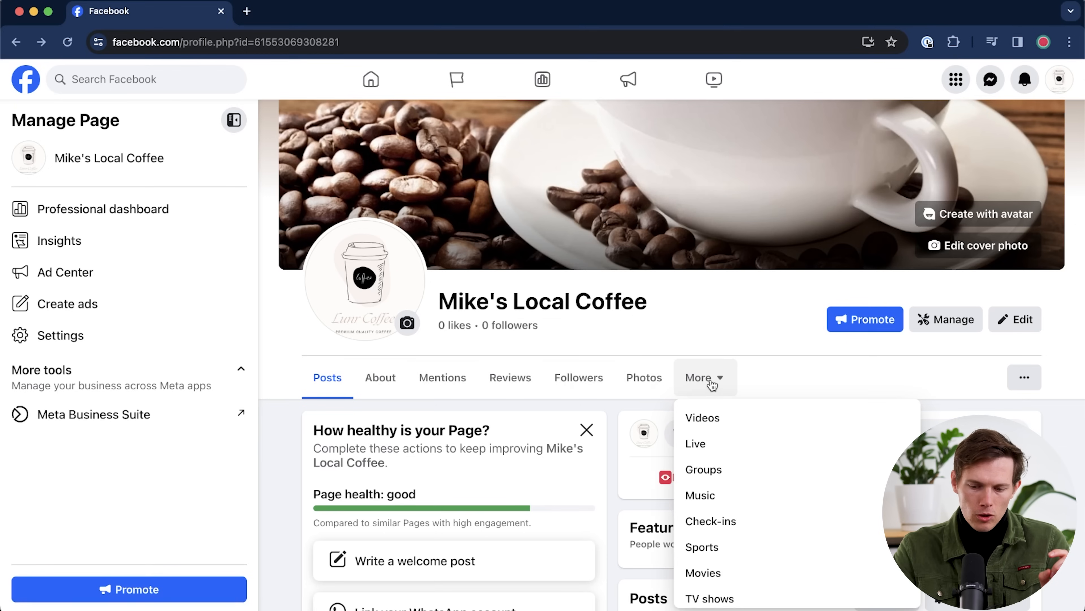
pyautogui.scroll(-3, 776, 513)
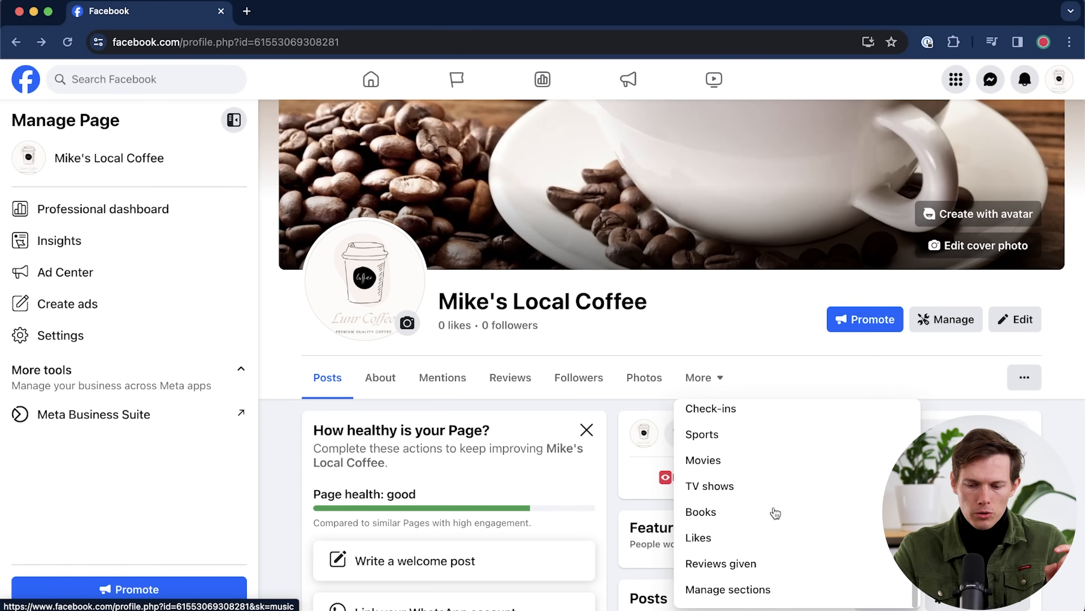
pyautogui.click(745, 595)
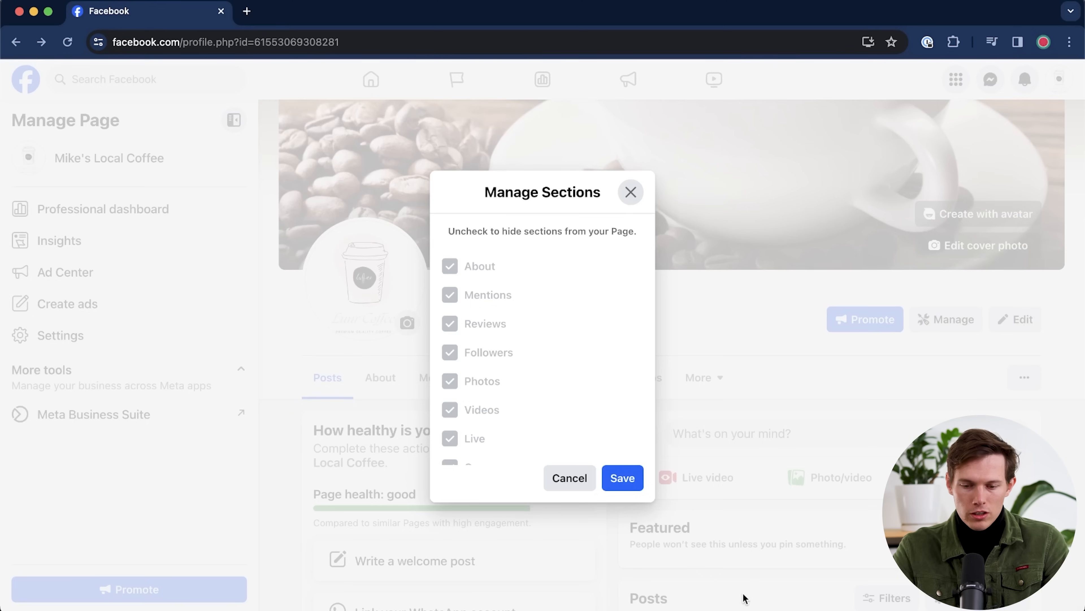
pyautogui.scroll(-2, 544, 361)
pyautogui.scroll(-3, 544, 360)
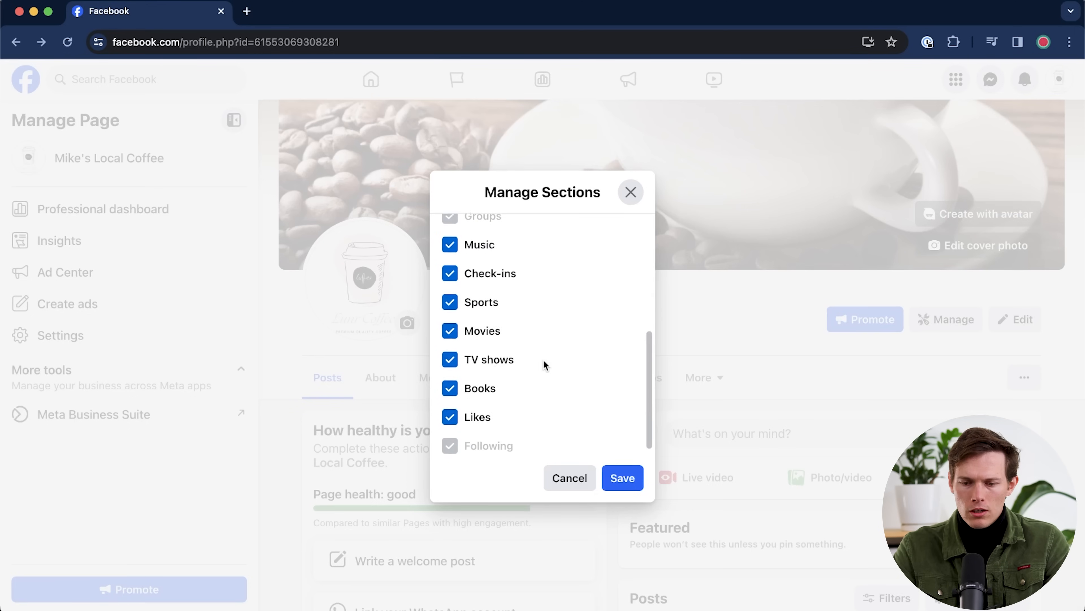
# - Uncheck Music, Check-ins, Sports, Movies, TV shows, Books, Likes and Reviews given, then save
pyautogui.click(457, 242)
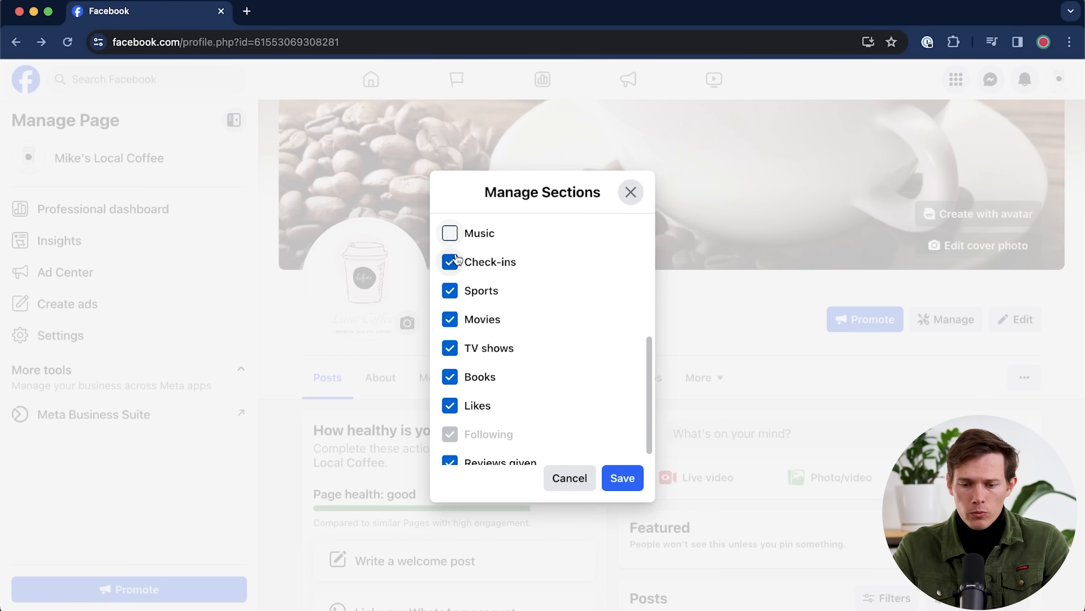
pyautogui.click(451, 260)
pyautogui.click(453, 293)
pyautogui.click(451, 320)
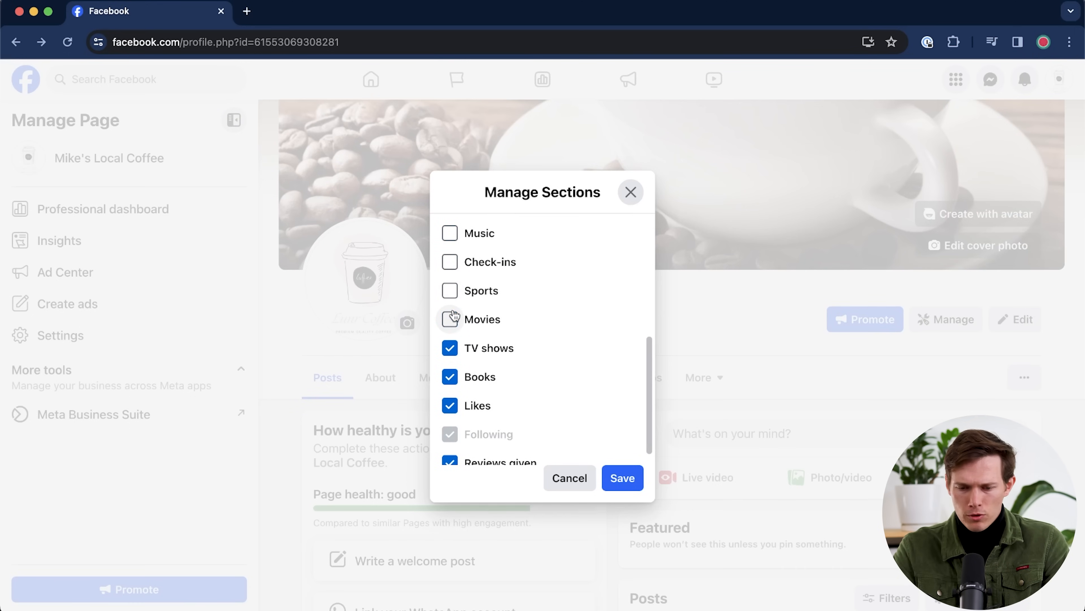
pyautogui.click(451, 348)
pyautogui.click(449, 377)
pyautogui.click(450, 406)
pyautogui.scroll(-1, 541, 395)
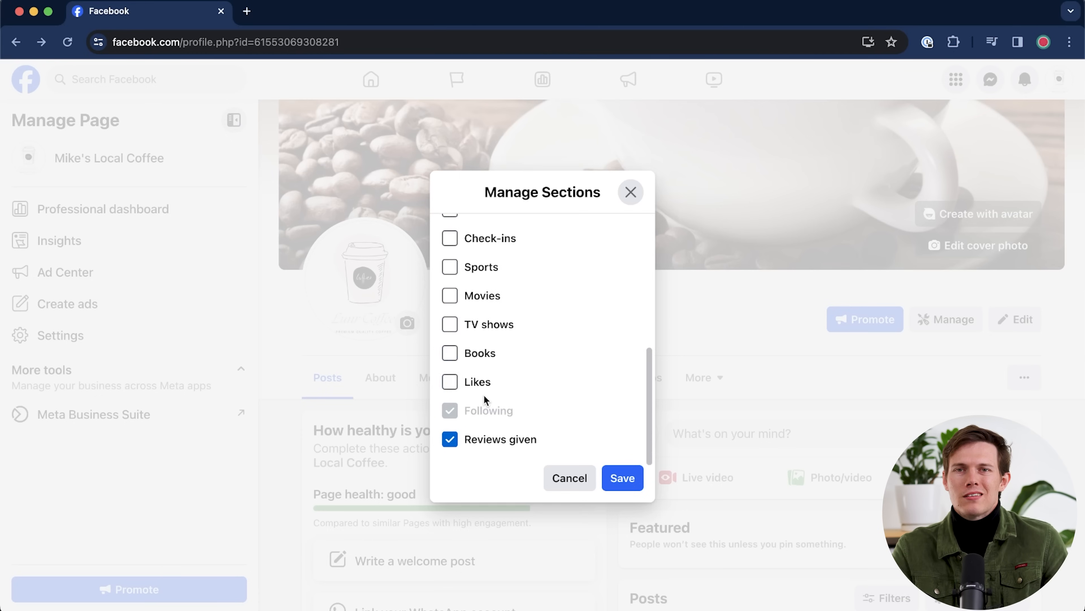
pyautogui.click(451, 440)
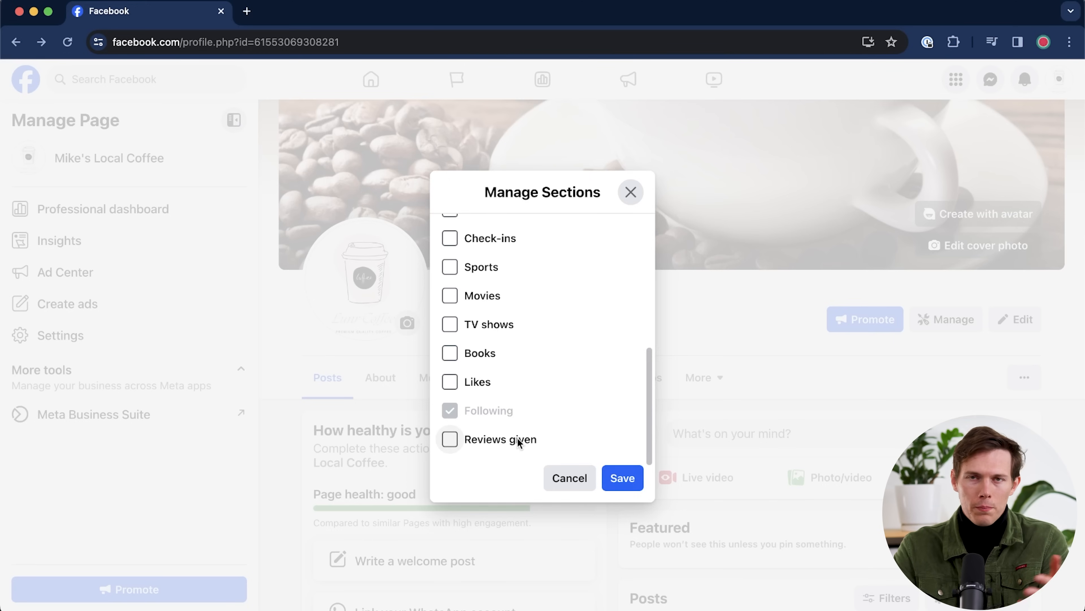
pyautogui.click(622, 474)
# - Dismiss the extra-sections list and Page health checklist, then open Add featured in the Intro
pyautogui.scroll(-3, 525, 409)
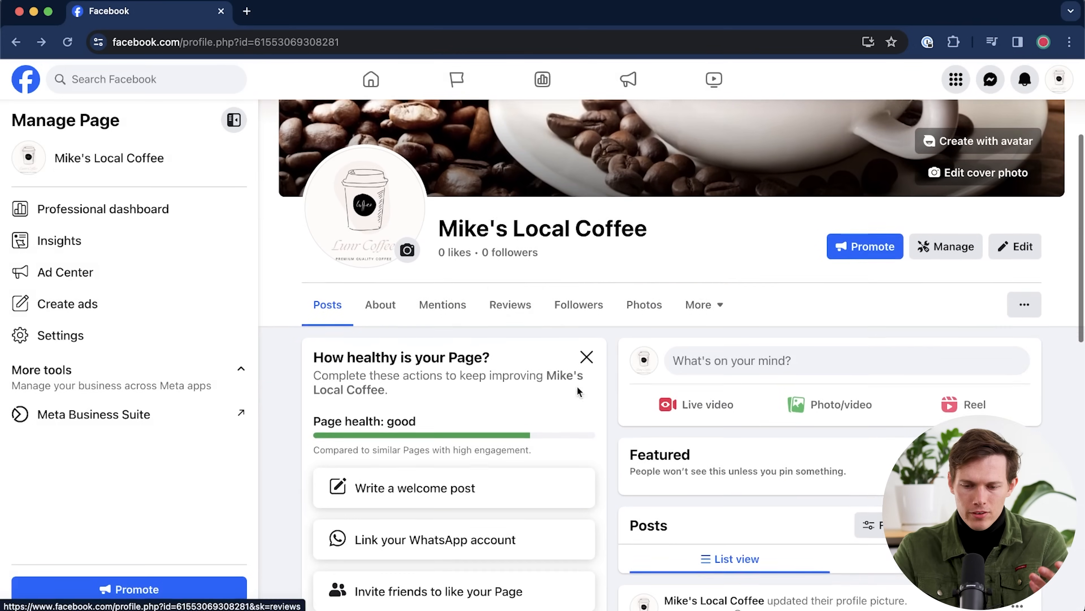
pyautogui.click(702, 298)
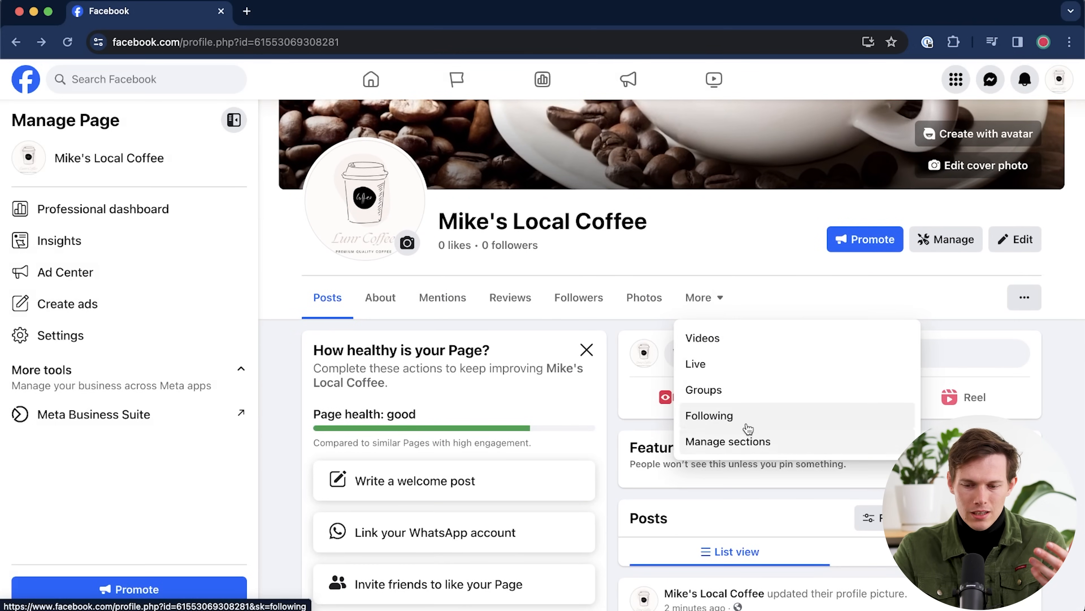
pyautogui.click(764, 291)
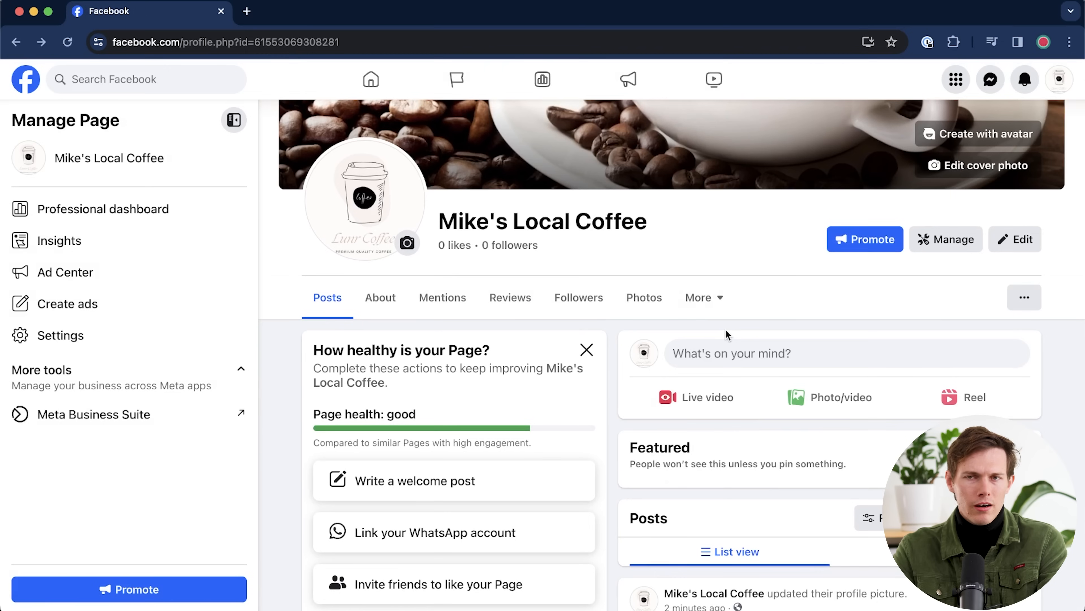
pyautogui.click(586, 350)
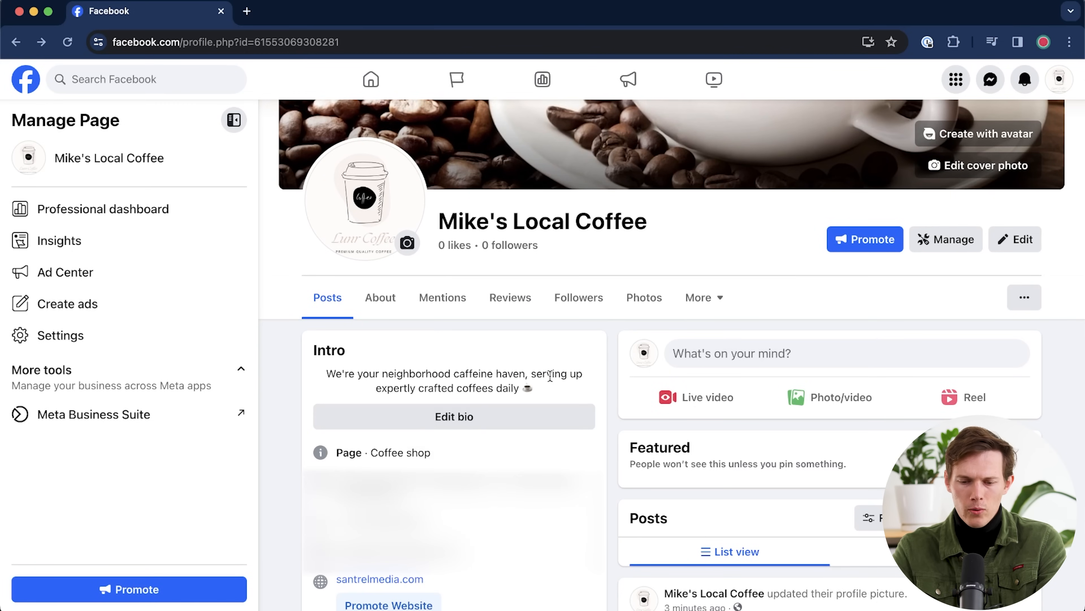
pyautogui.scroll(-5, 628, 379)
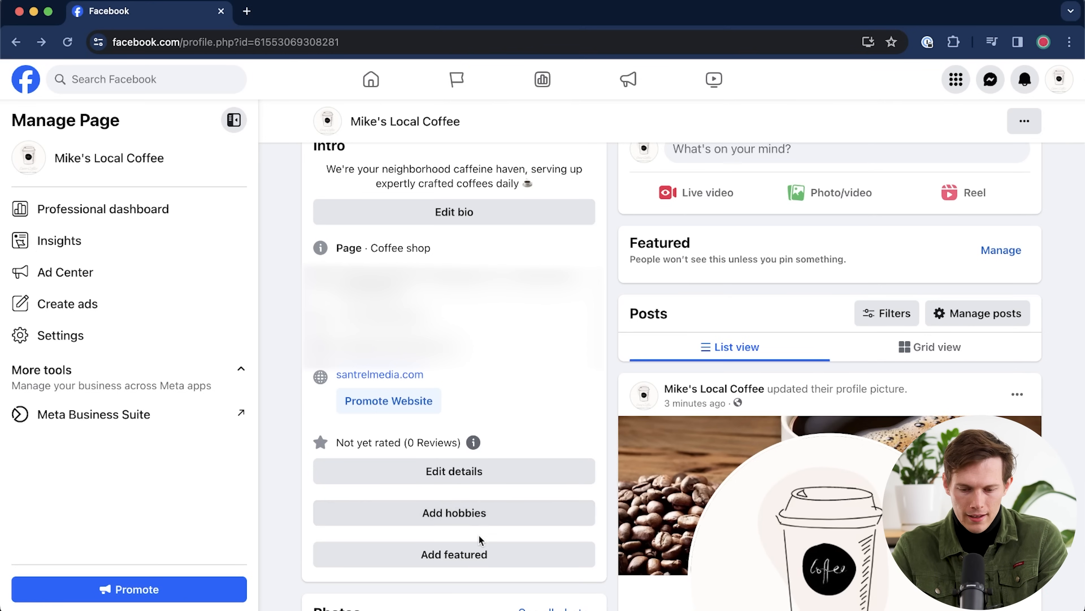
pyautogui.click(478, 556)
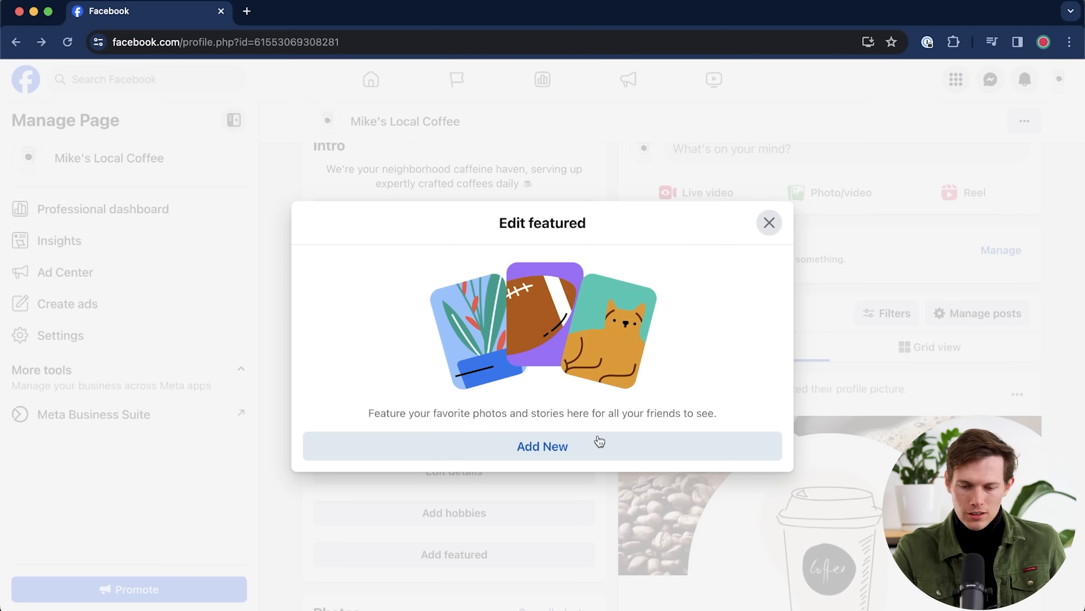
# - Start a new featured collection by uploading three coffee photos
pyautogui.click(579, 449)
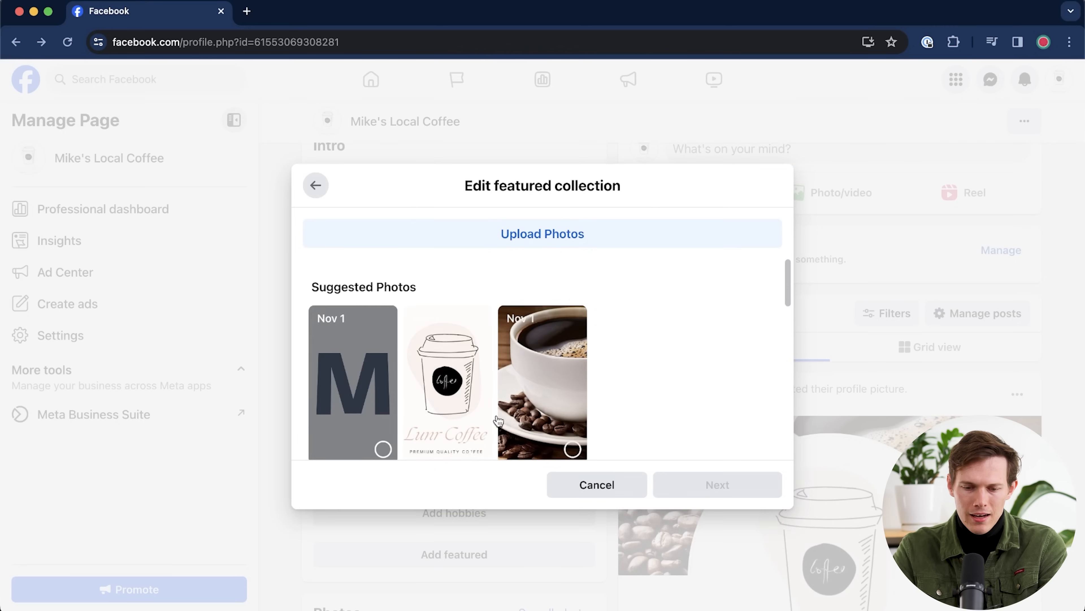
pyautogui.click(604, 240)
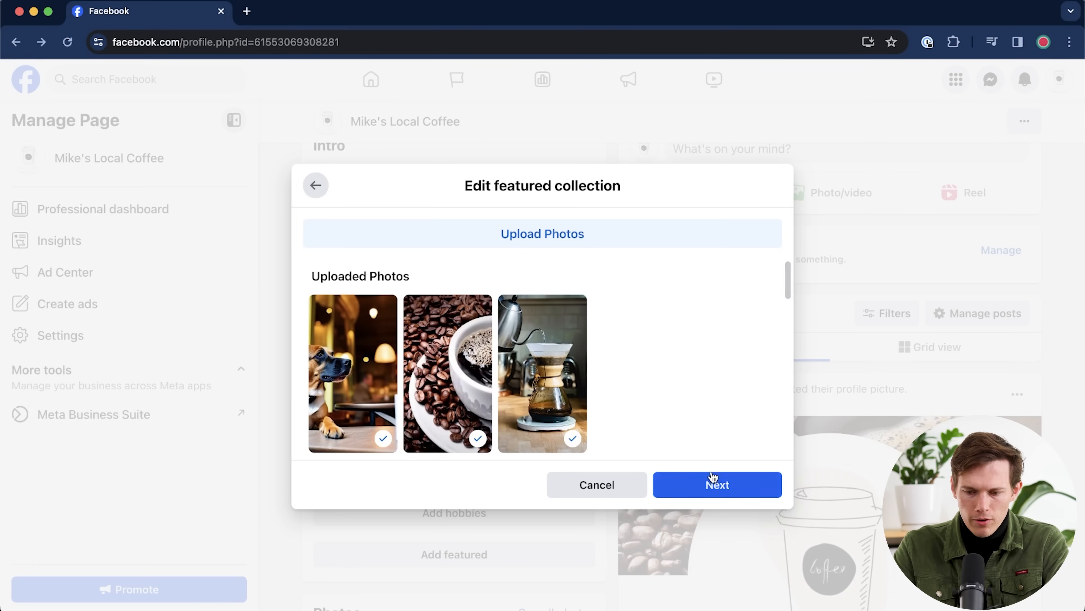
pyautogui.click(715, 485)
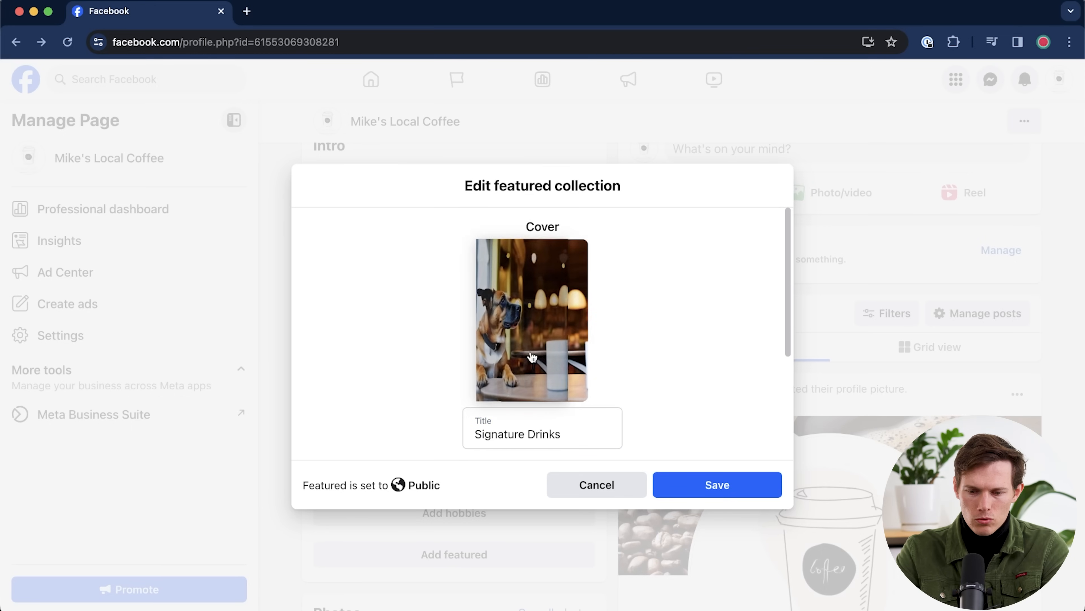
# - Make the Chemex brewer photo the cover of the Signature Drinks collection and save it
pyautogui.click(542, 387)
pyautogui.scroll(-5, 591, 388)
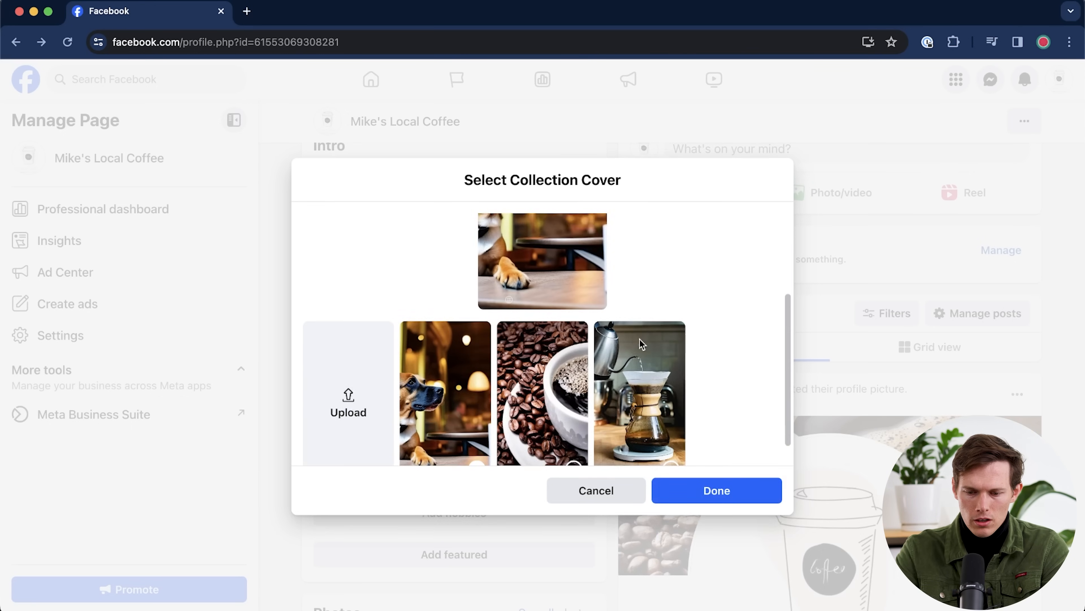
pyautogui.click(588, 365)
pyautogui.click(641, 411)
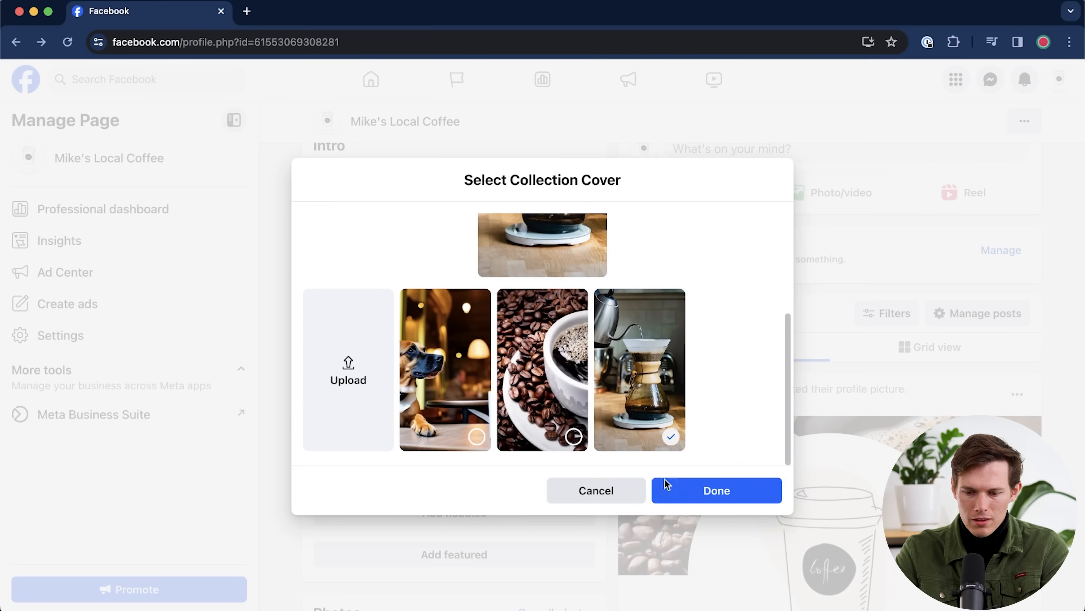
pyautogui.click(711, 497)
pyautogui.scroll(-4, 709, 295)
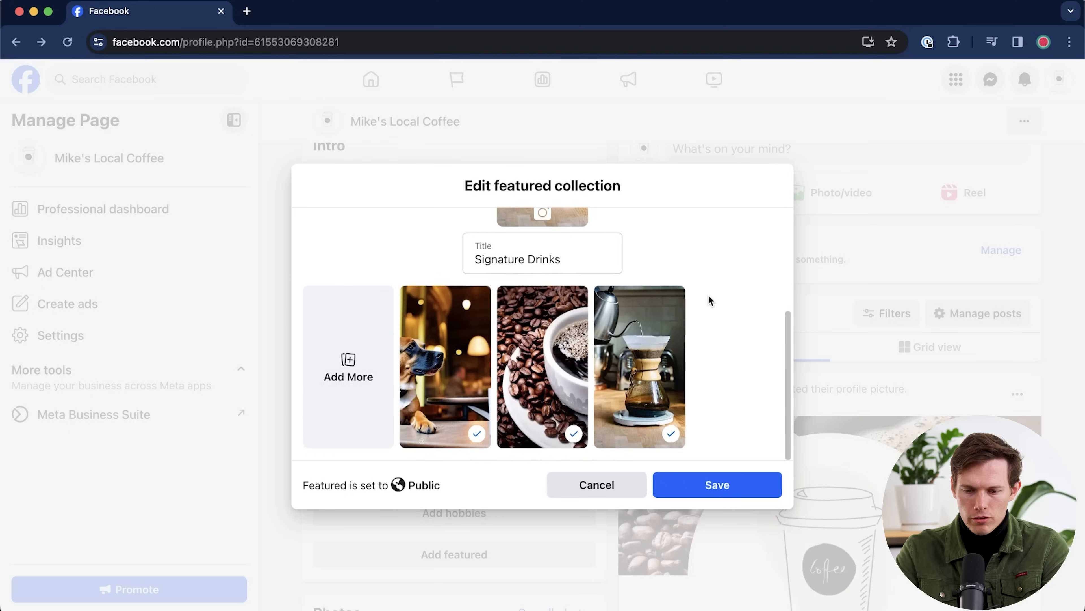
pyautogui.scroll(2, 709, 296)
pyautogui.scroll(-2, 708, 296)
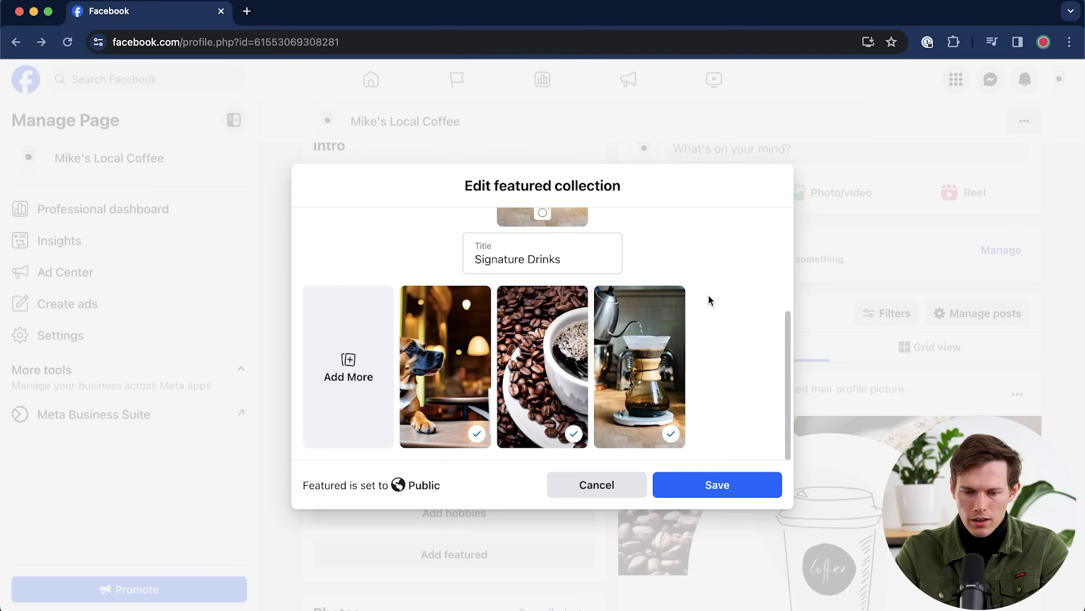
pyautogui.click(710, 496)
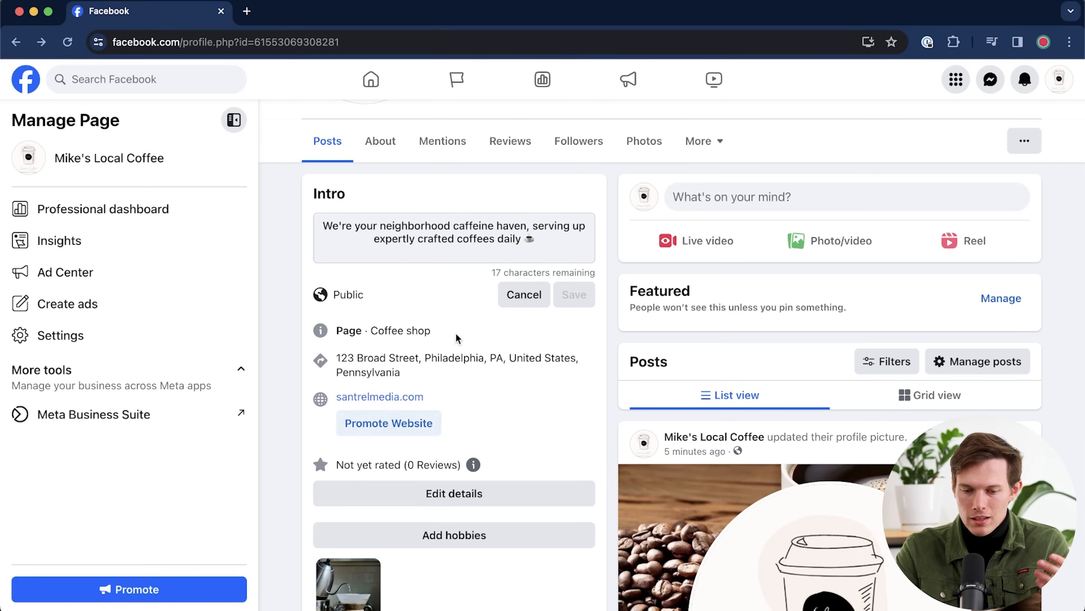
# - Scroll over the Page to see the saved Signature Drinks collection's cover and name
pyautogui.scroll(8, 534, 350)
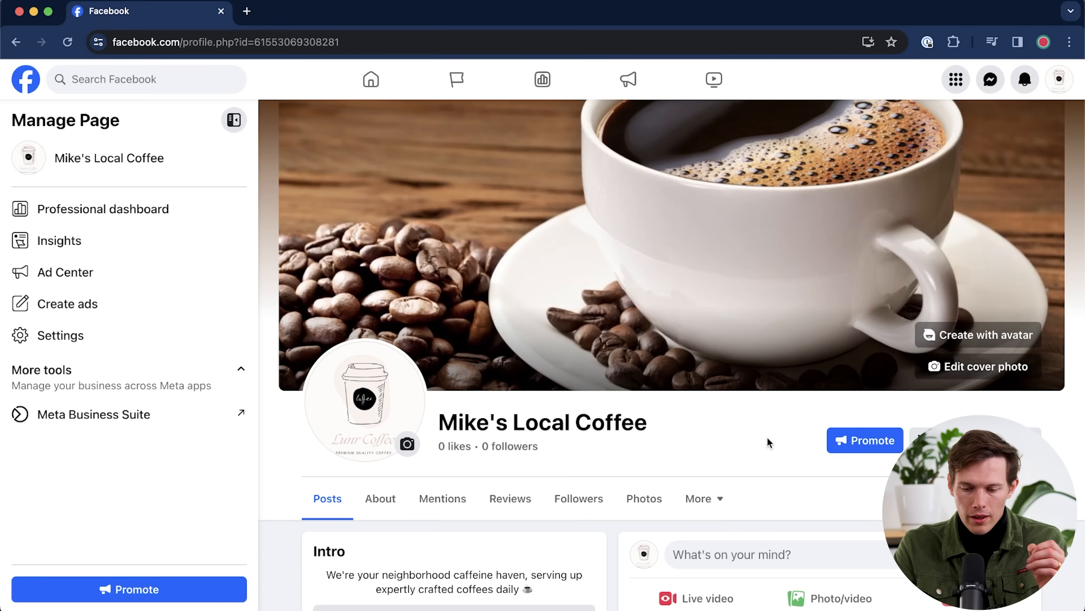
pyautogui.scroll(-3, 740, 434)
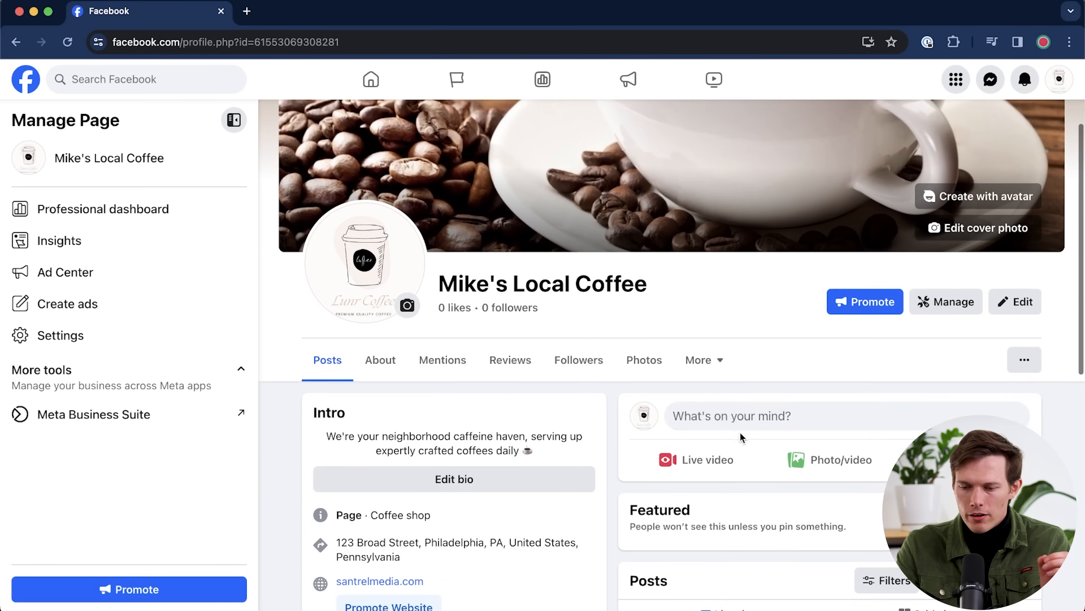
# - Start creating a Menu tab from the Page's professional dashboard menu section
pyautogui.click(949, 305)
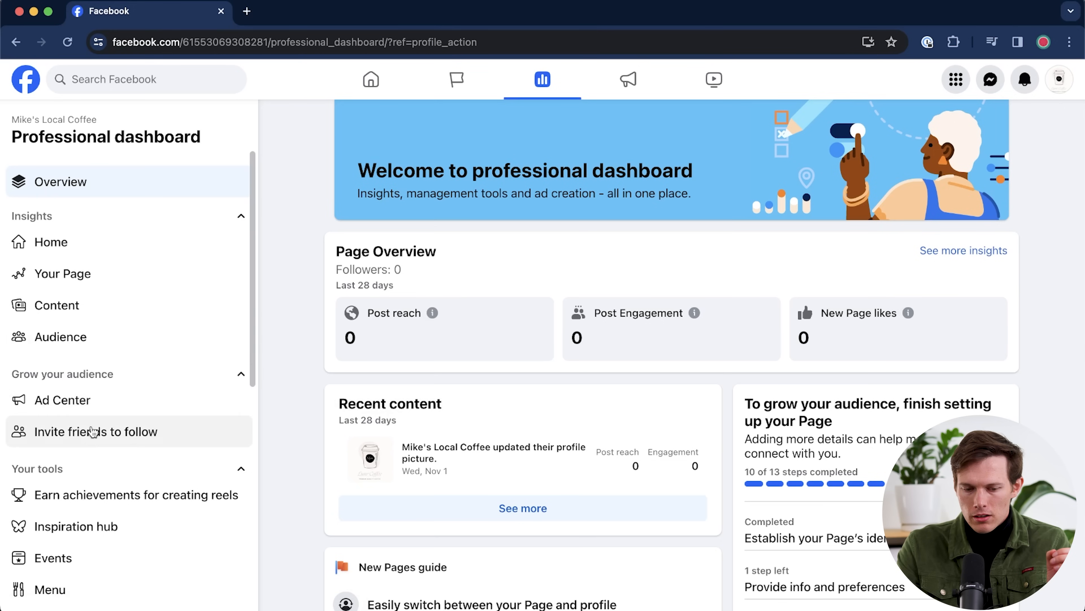
pyautogui.scroll(-4, 91, 428)
pyautogui.click(90, 415)
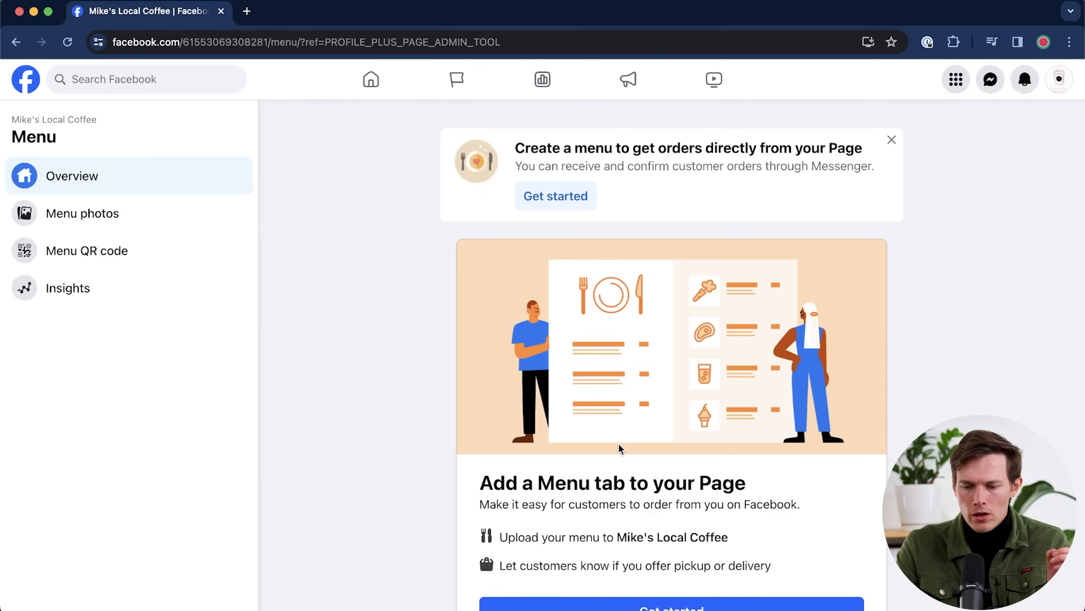
pyautogui.scroll(-1, 611, 471)
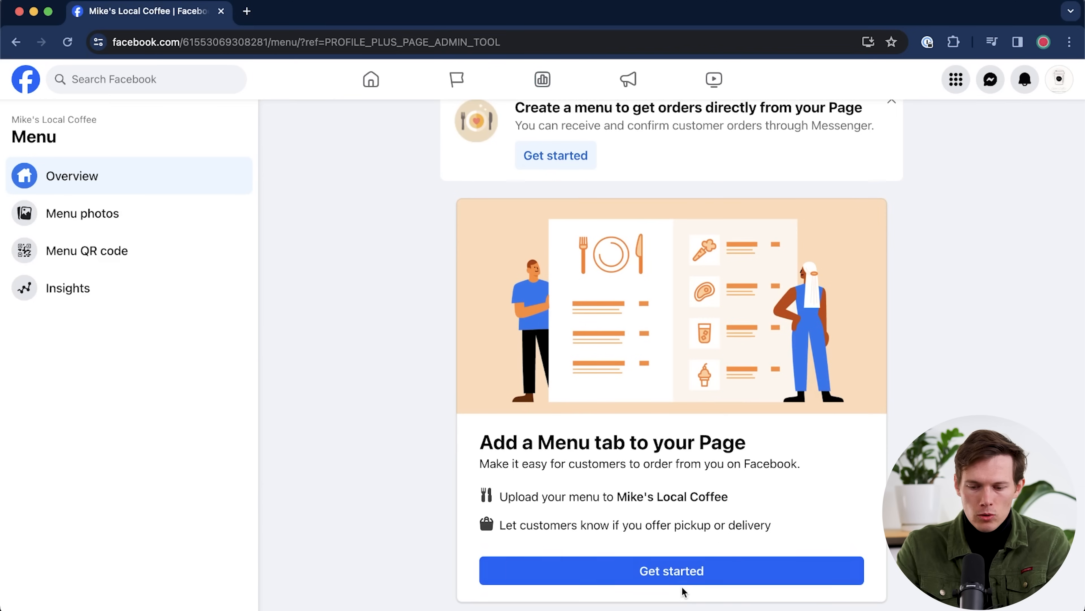
pyautogui.click(700, 571)
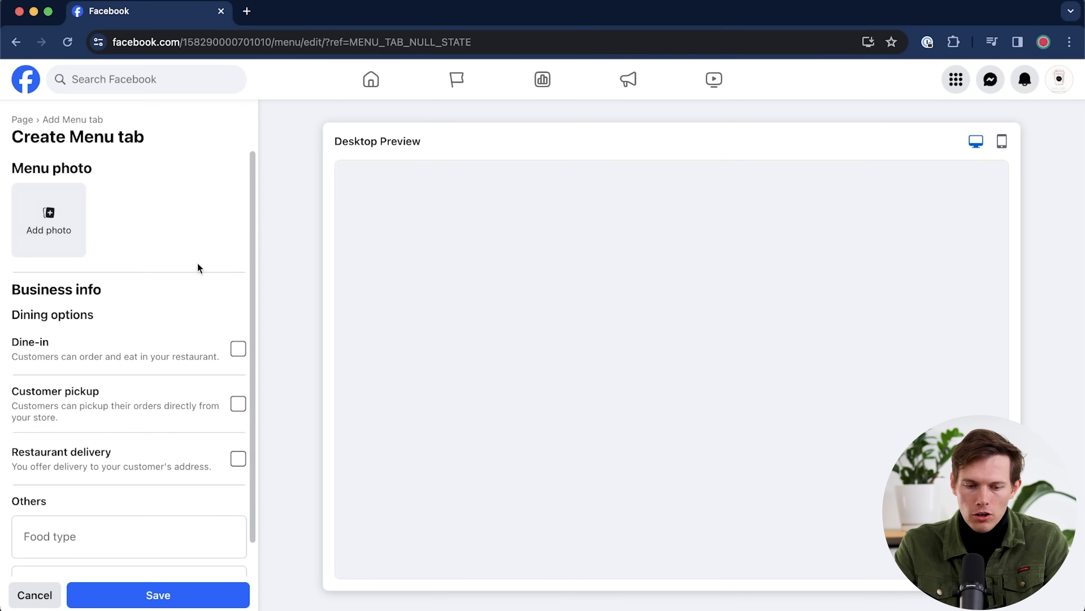
# - Upload the menu screenshot as the Menu tab's photo
pyautogui.scroll(-2, 191, 324)
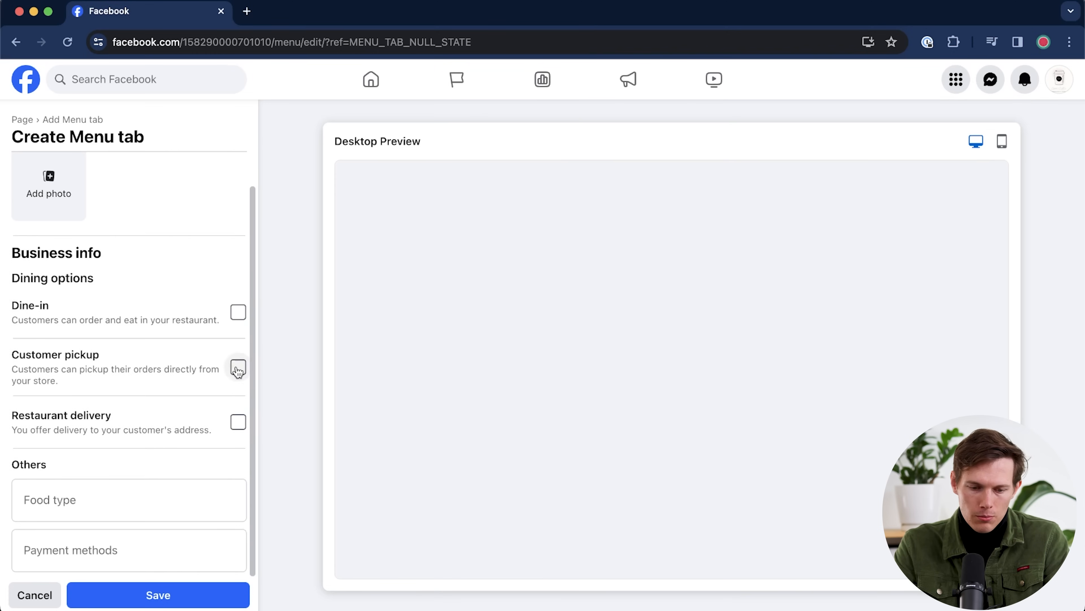
pyautogui.scroll(2, 244, 221)
pyautogui.click(49, 218)
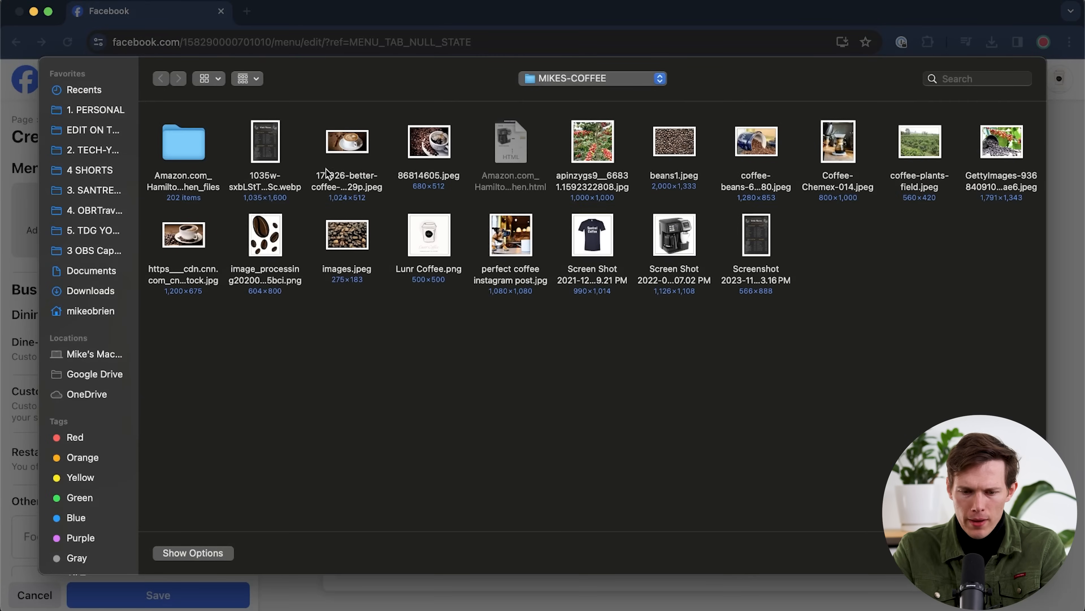
pyautogui.doubleClick(768, 244)
pyautogui.scroll(-2, 129, 343)
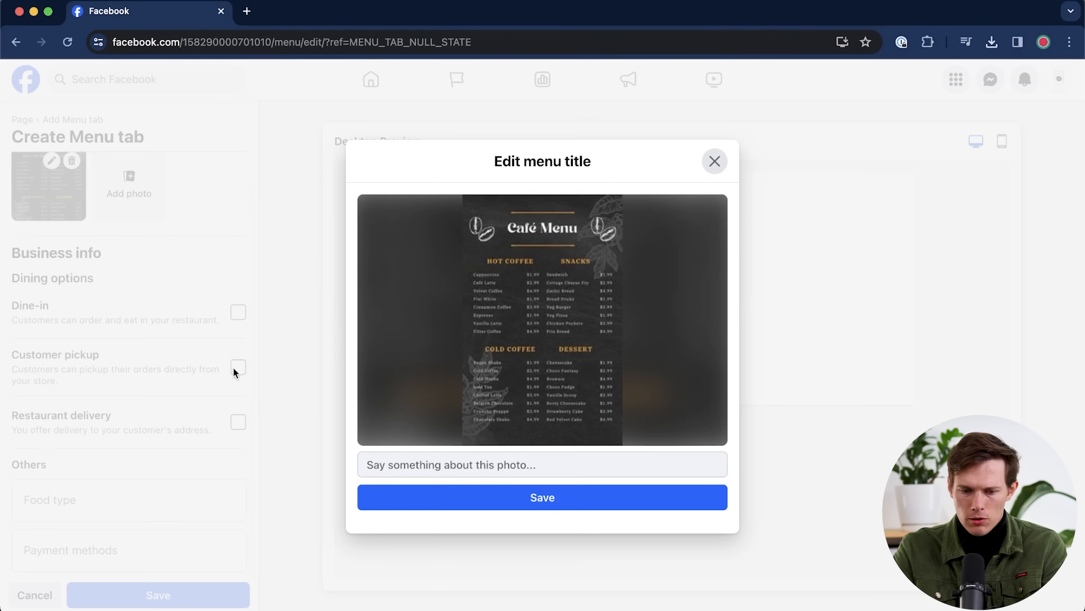
pyautogui.click(233, 369)
# - Offer pickup, dine-in and delivery, with a 10-mile delivery area and $15 minimum order
pyautogui.click(237, 368)
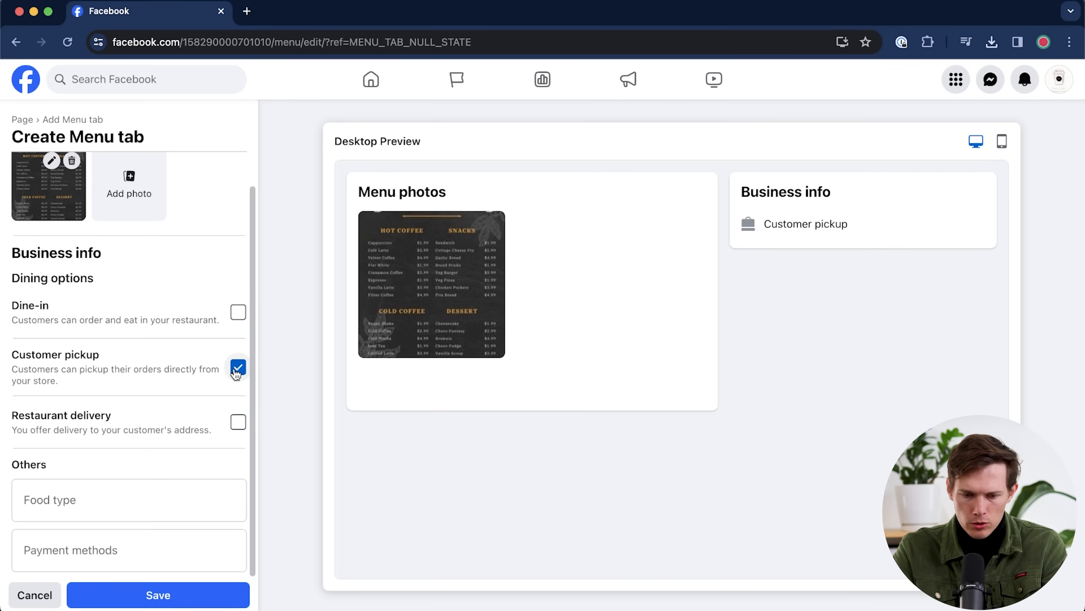
pyautogui.click(237, 312)
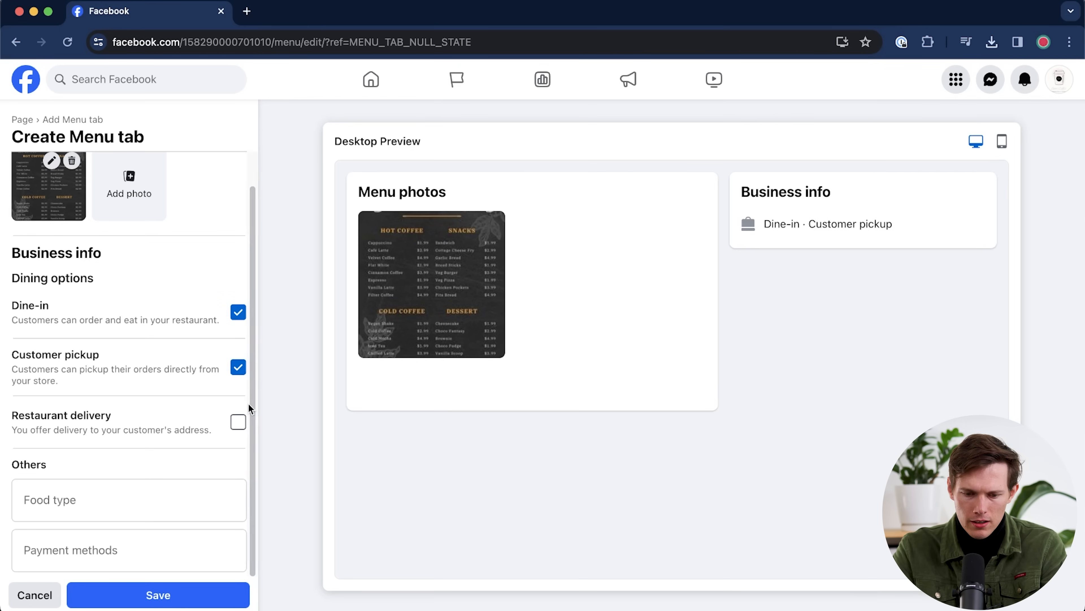
pyautogui.click(238, 422)
pyautogui.scroll(-5, 169, 424)
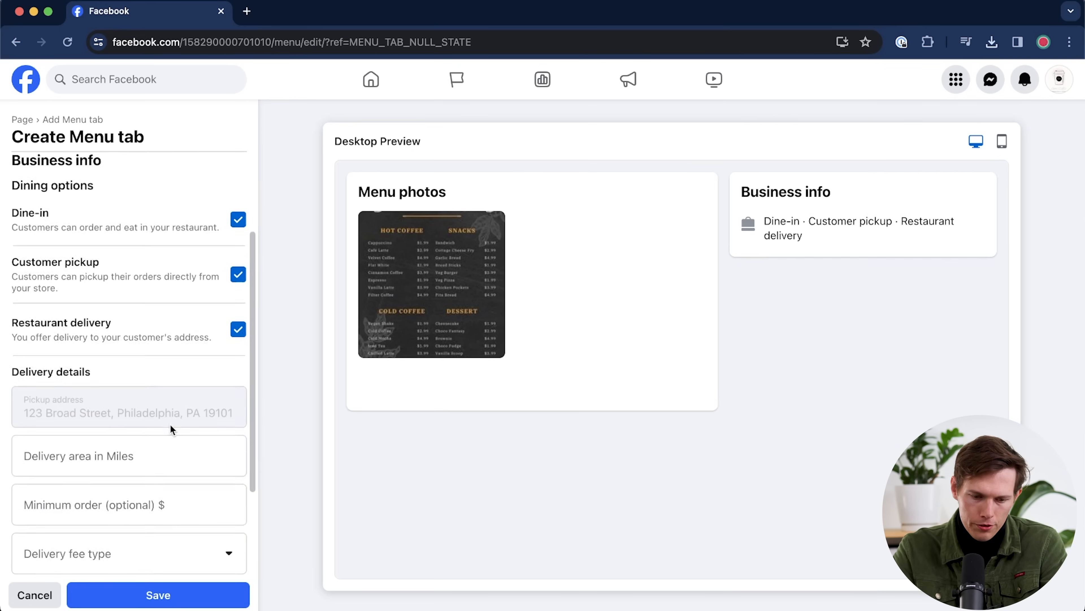
pyautogui.click(123, 306)
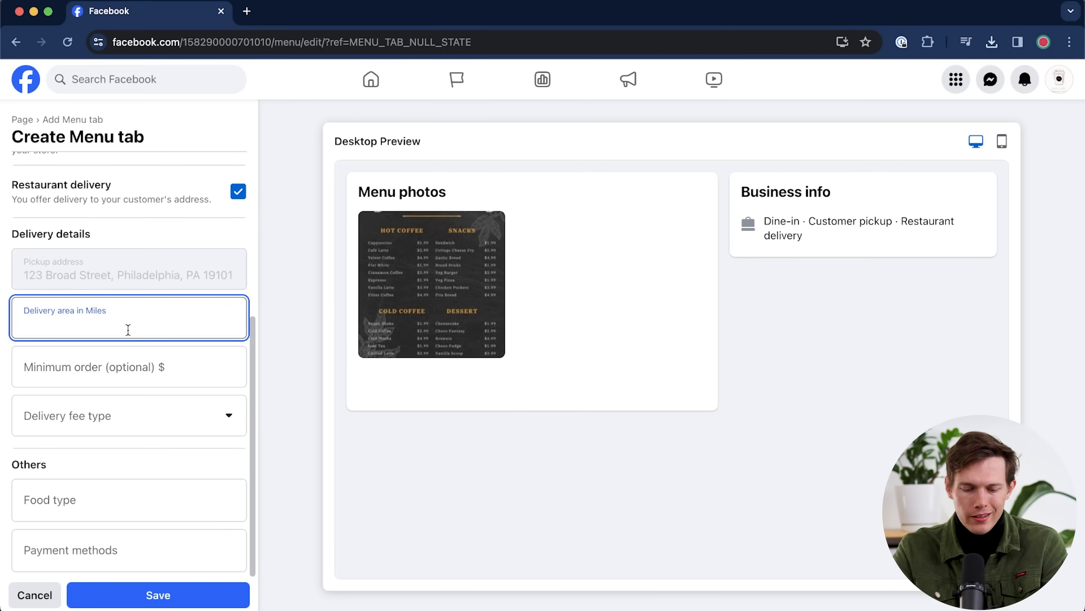
pyautogui.write('10')
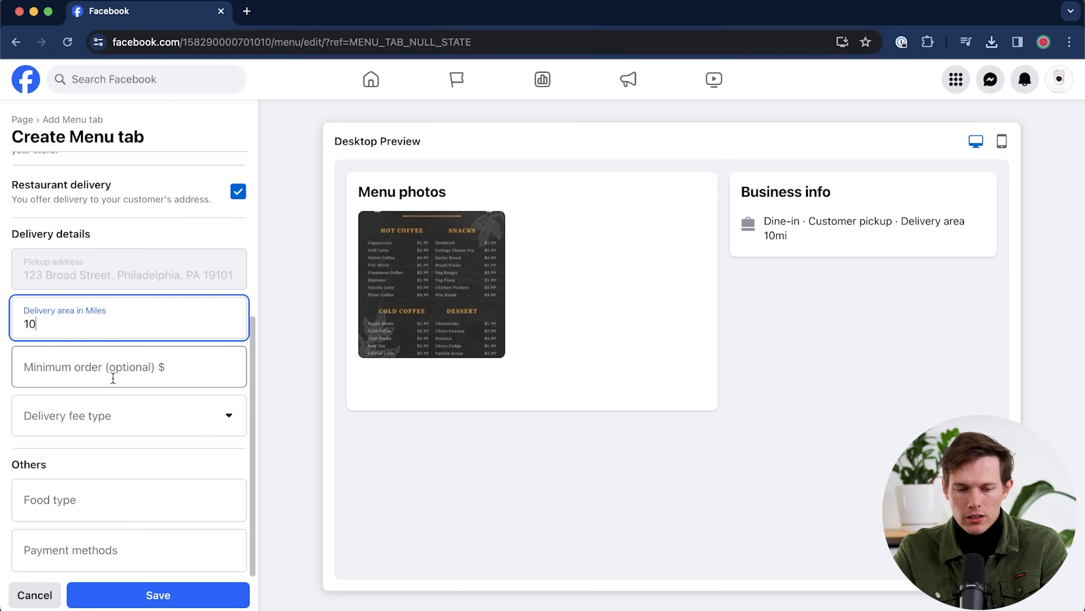
pyautogui.click(113, 377)
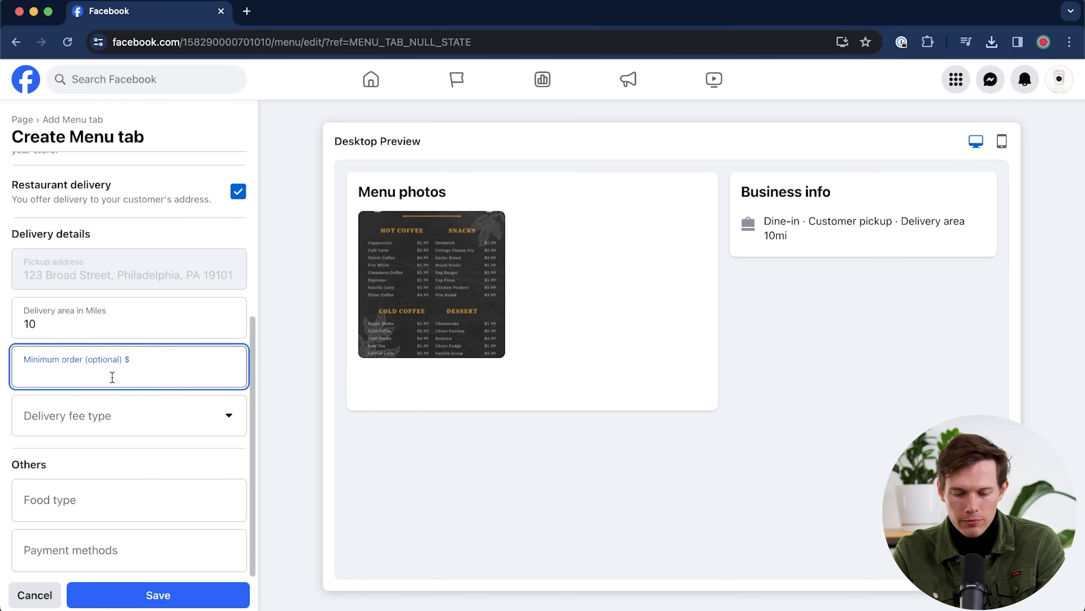
pyautogui.write('15')
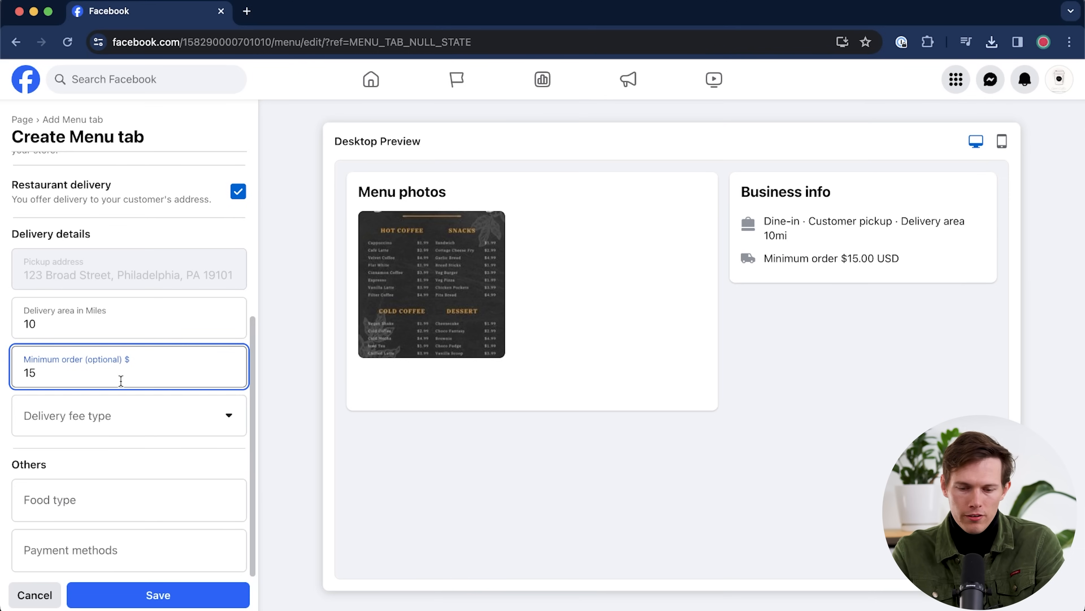
# - Make the delivery fee vary by distance, described as '$5 for every mile'
pyautogui.click(109, 426)
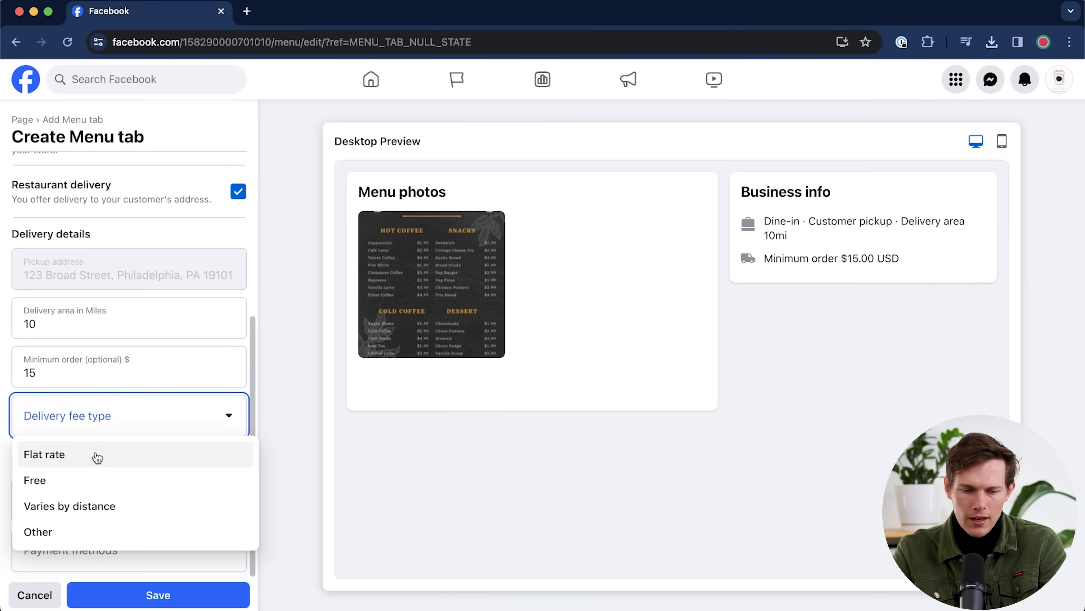
pyautogui.click(104, 510)
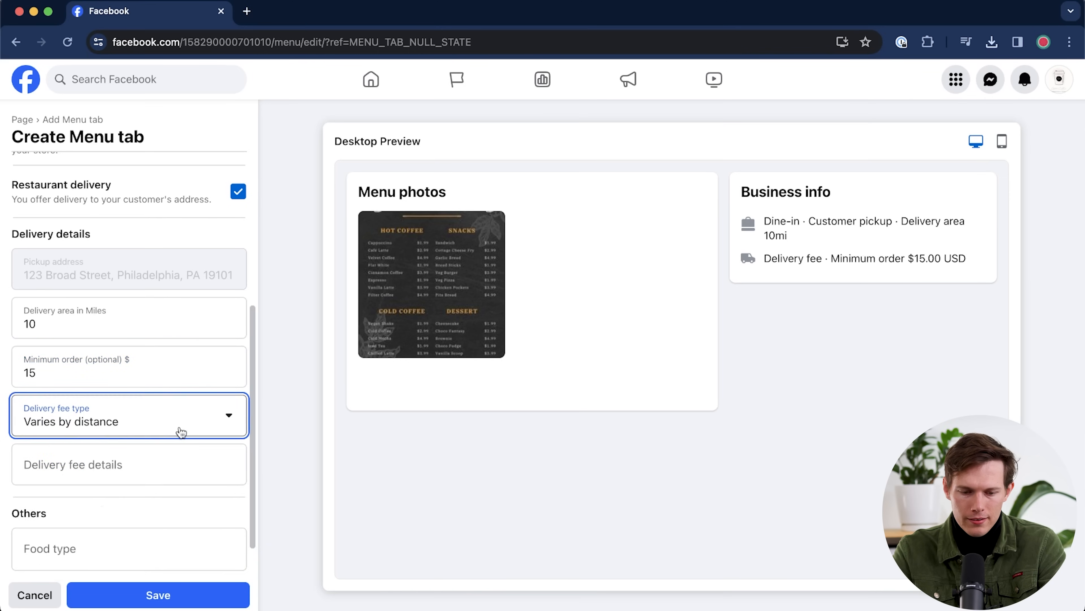
pyautogui.scroll(-1, 177, 430)
pyautogui.click(125, 417)
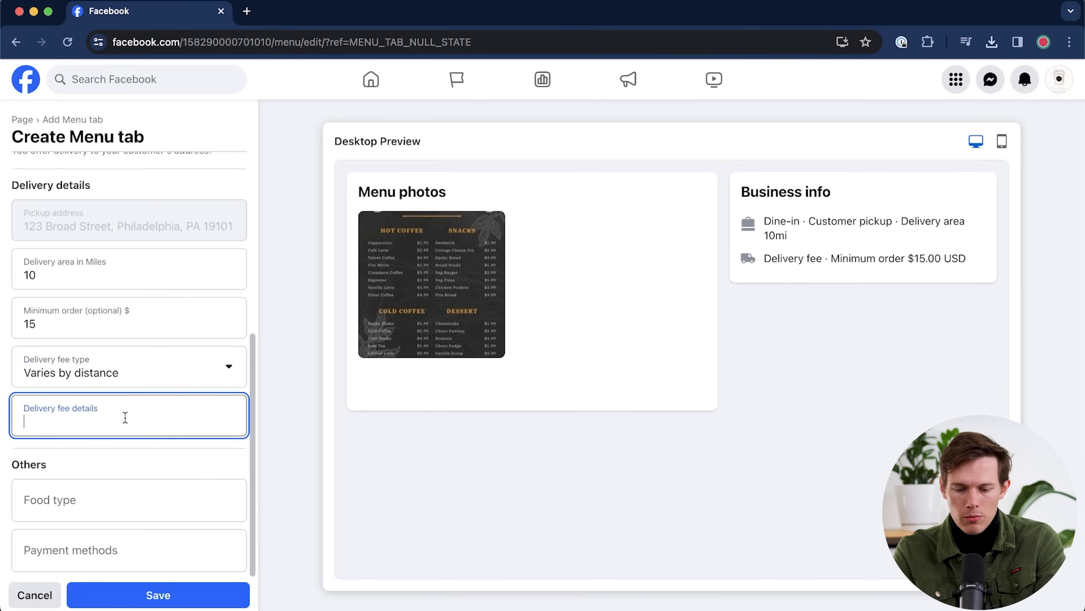
pyautogui.write('$5 for every mile')
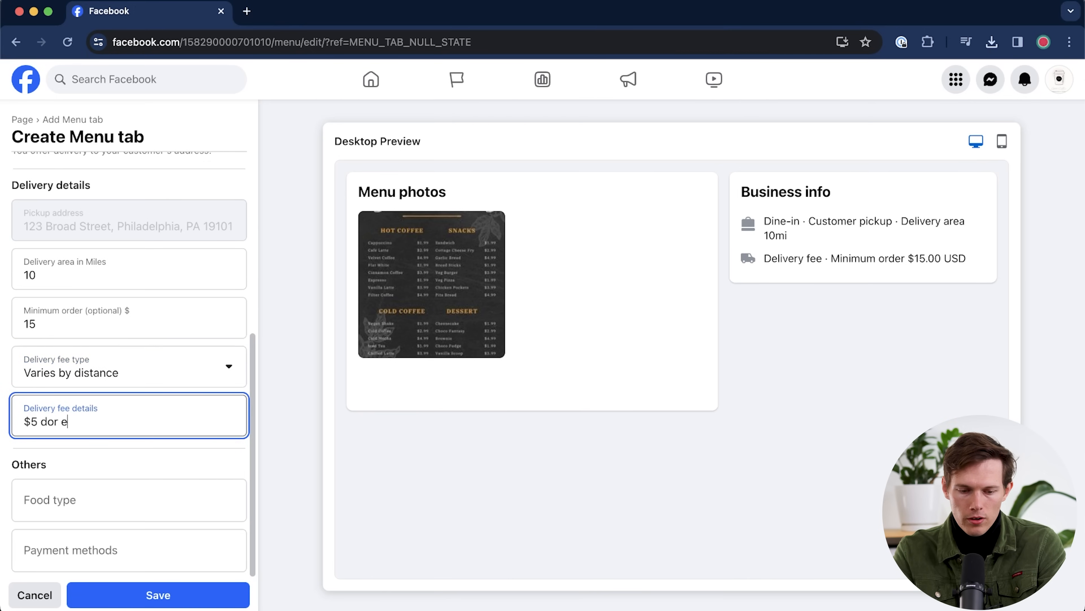
pyautogui.scroll(1, 89, 445)
pyautogui.scroll(-1, 89, 446)
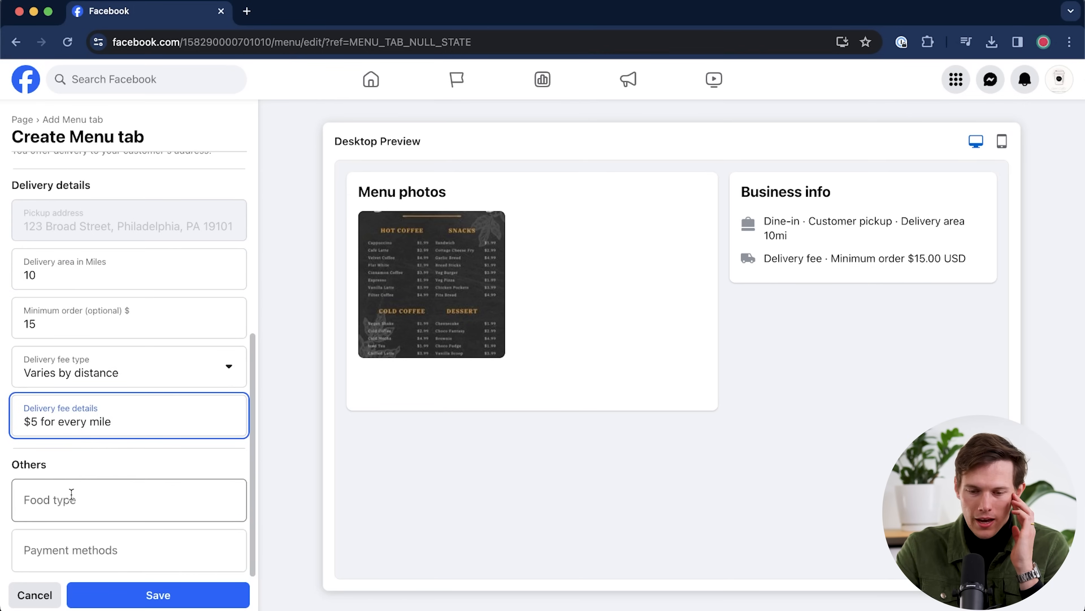
# - Add Credit cards, Cash and Discover as accepted payment methods
pyautogui.click(88, 552)
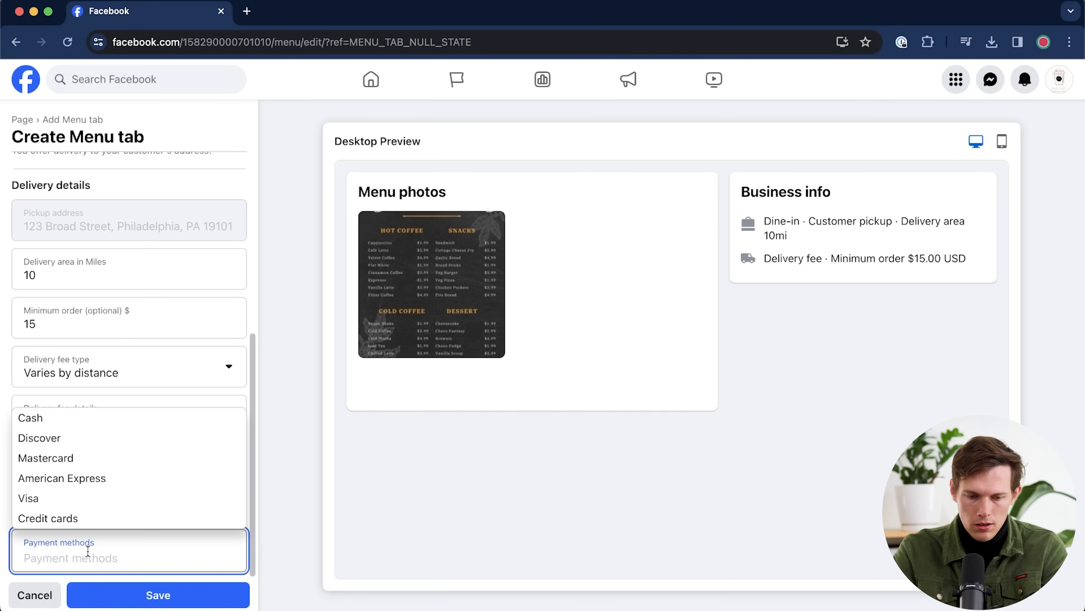
pyautogui.click(102, 517)
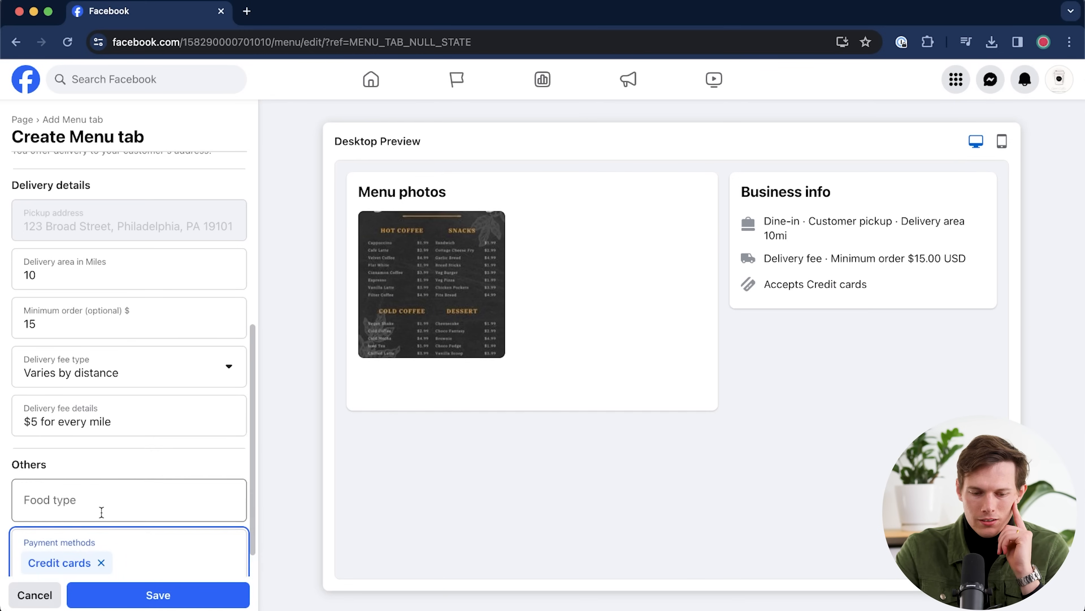
pyautogui.click(128, 562)
pyautogui.click(39, 398)
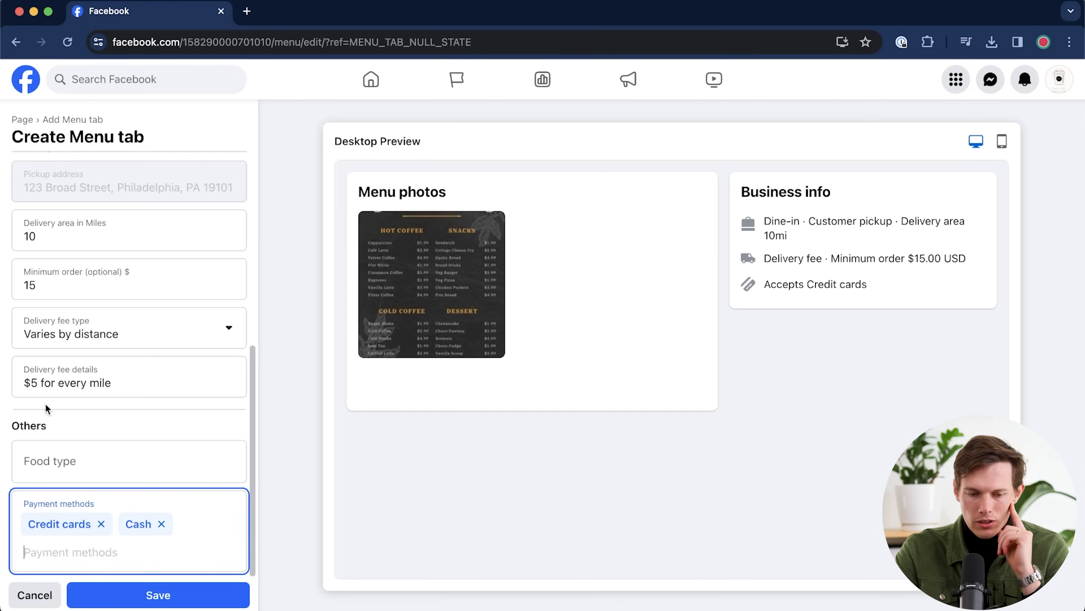
pyautogui.click(132, 546)
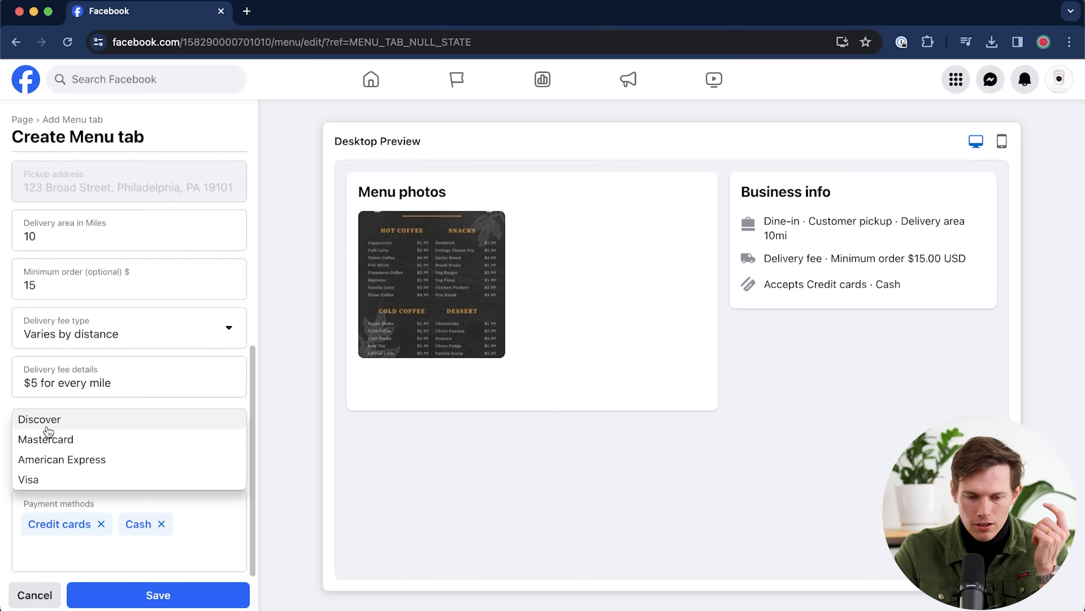
pyautogui.click(46, 420)
# - Add Visa, American Express and Mastercard as payments, then save the Menu tab
pyautogui.click(116, 547)
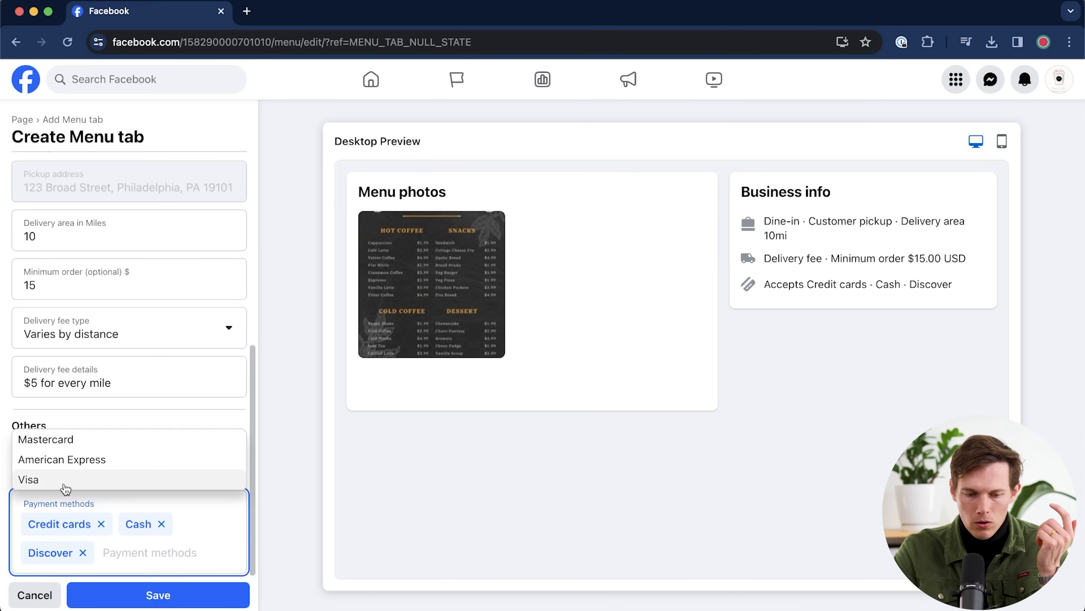
pyautogui.click(64, 481)
pyautogui.click(165, 554)
pyautogui.click(64, 469)
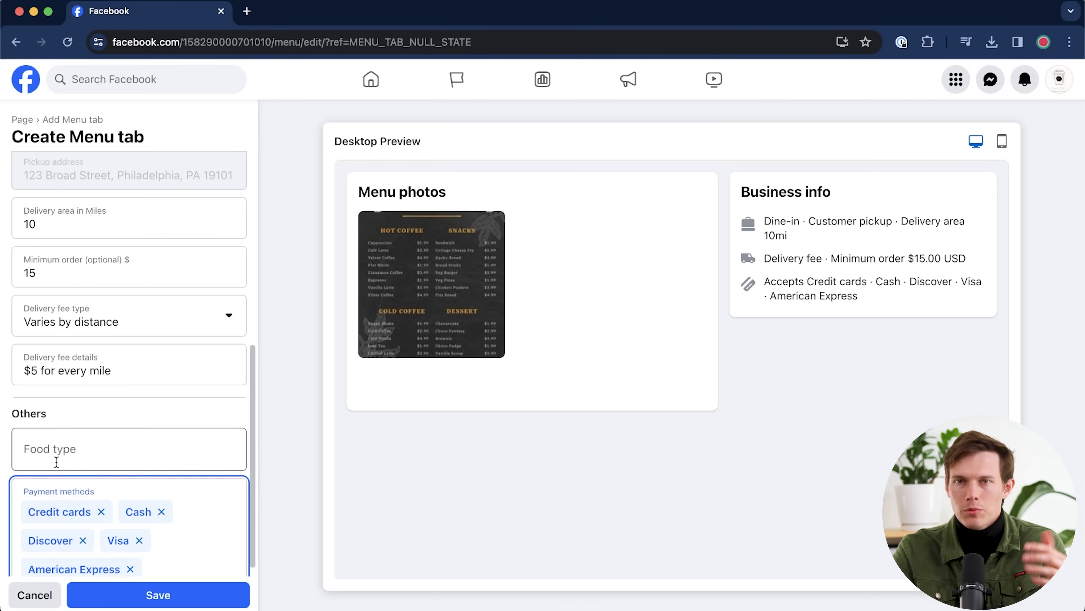
pyautogui.click(162, 563)
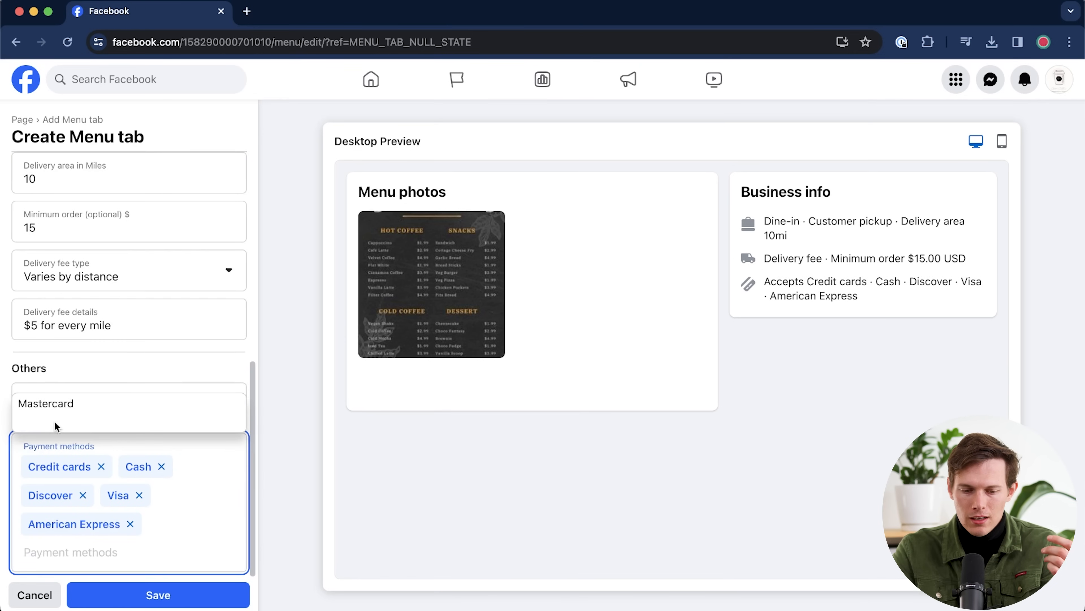
pyautogui.click(51, 406)
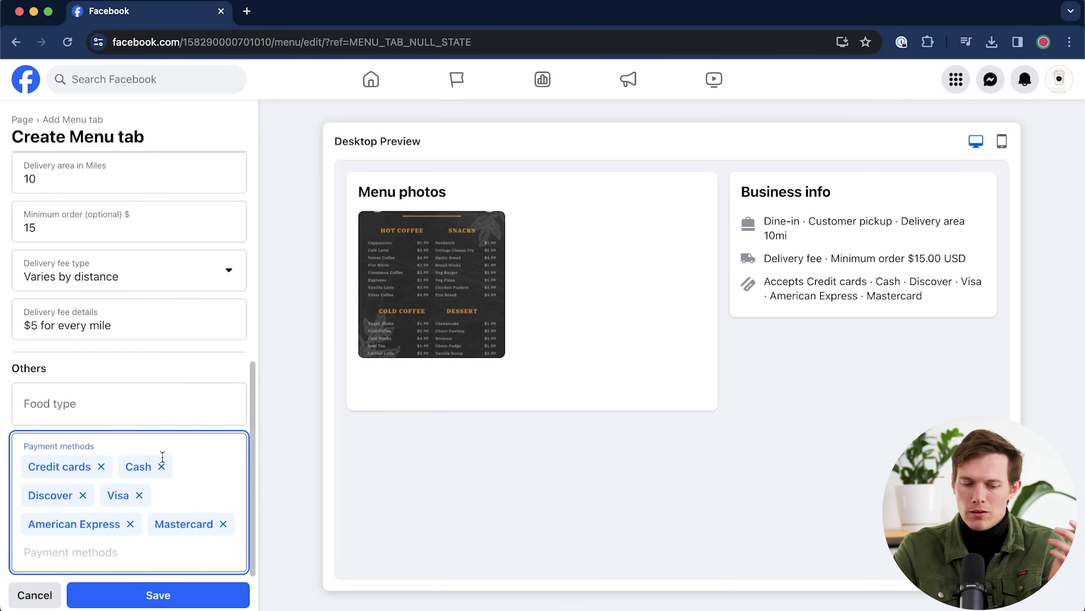
pyautogui.click(164, 596)
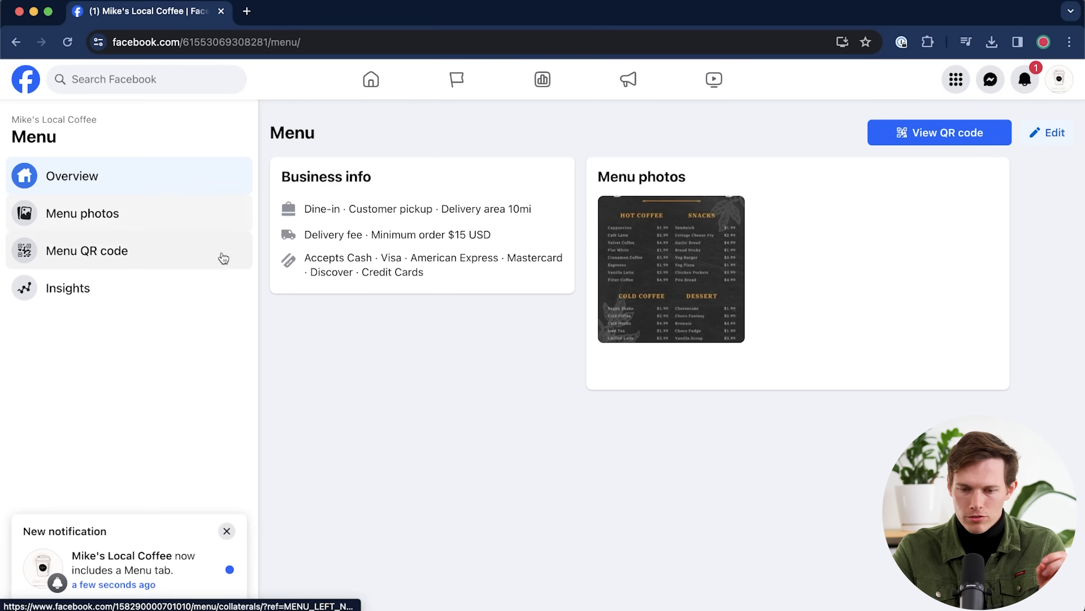
pyautogui.click(1047, 136)
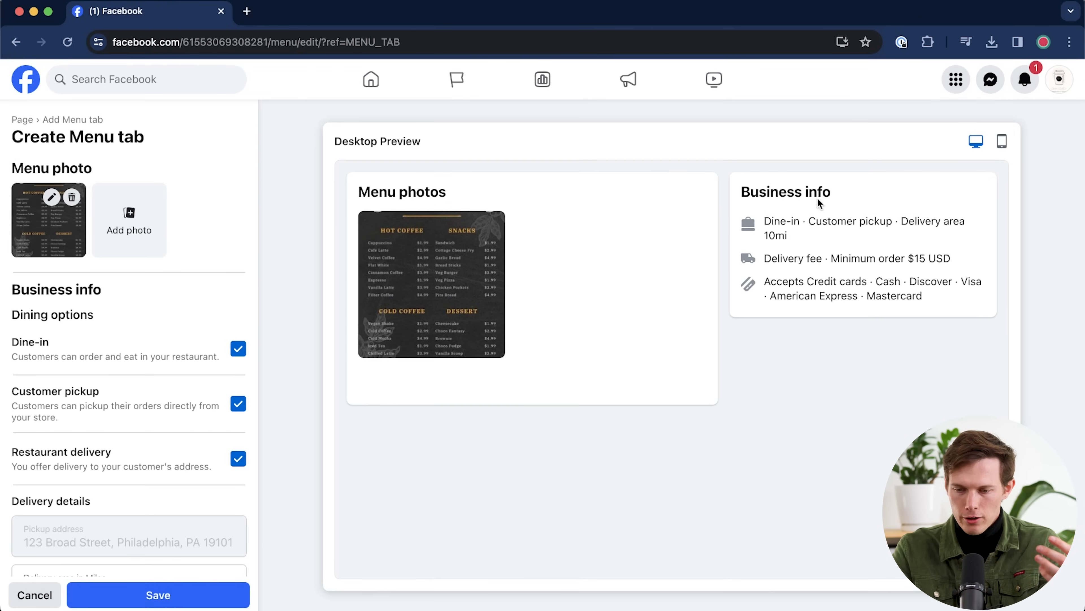
pyautogui.click(1001, 141)
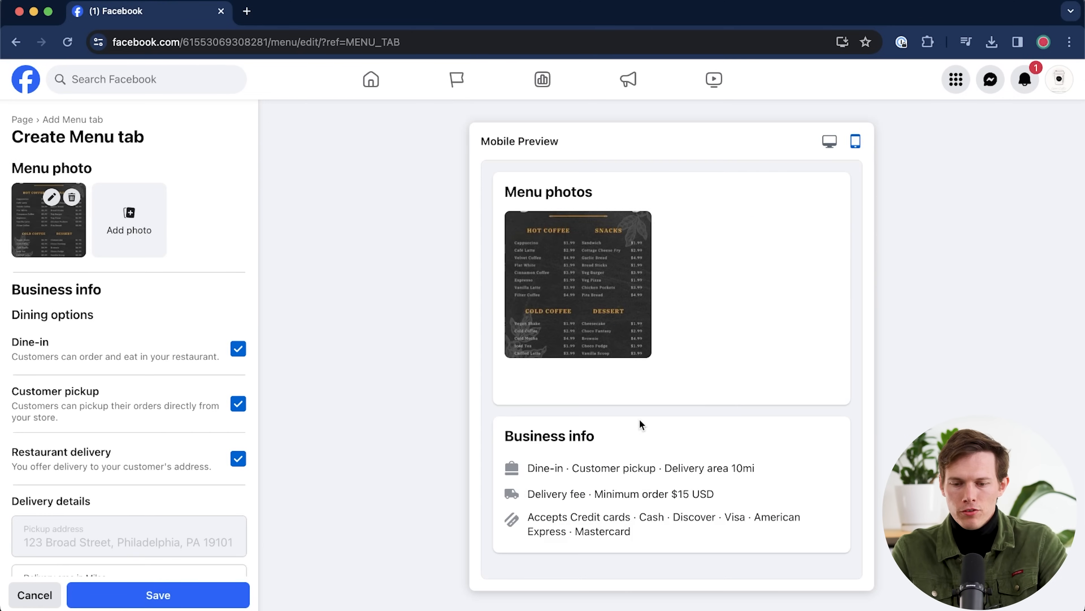
pyautogui.click(829, 142)
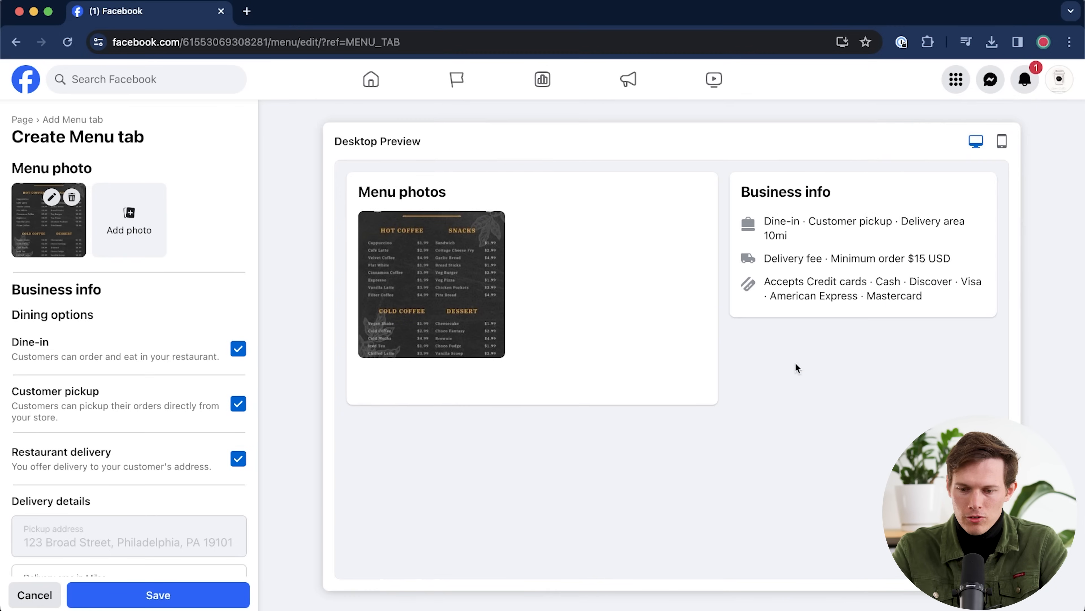
pyautogui.click(198, 602)
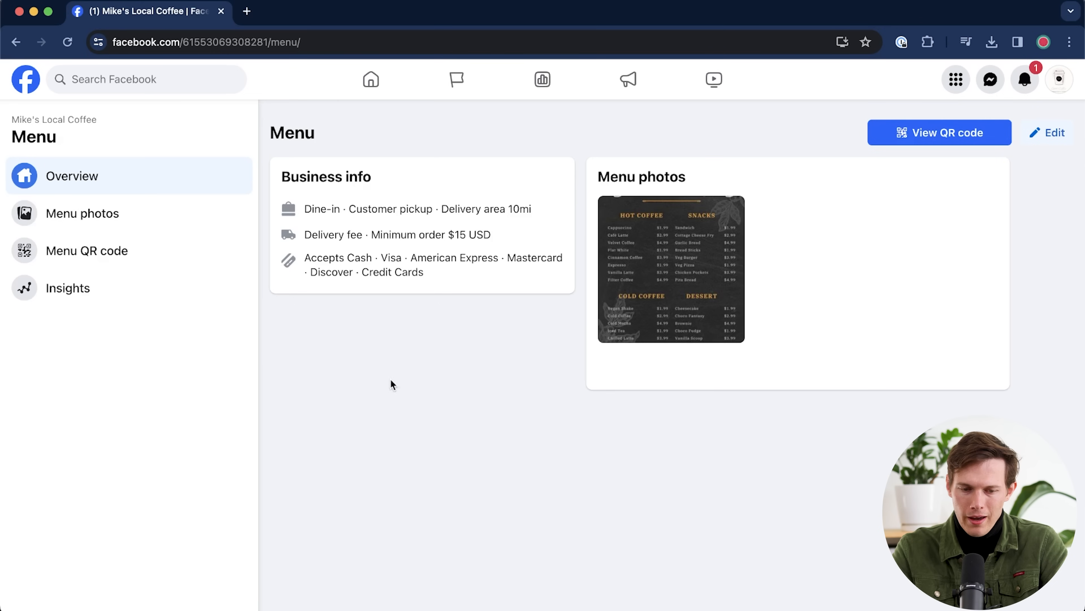
pyautogui.click(72, 165)
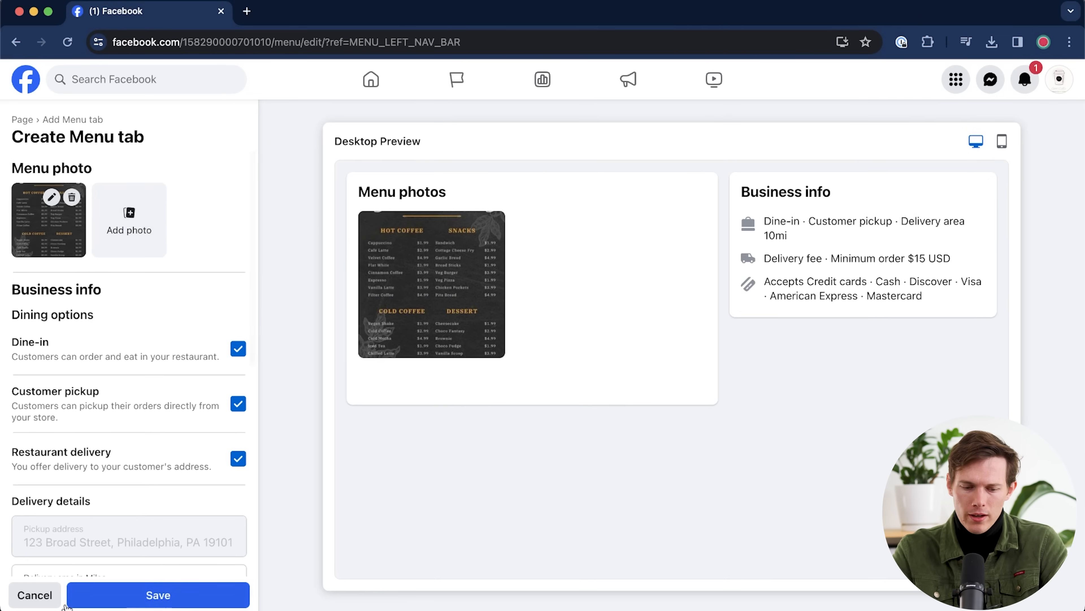
pyautogui.click(32, 597)
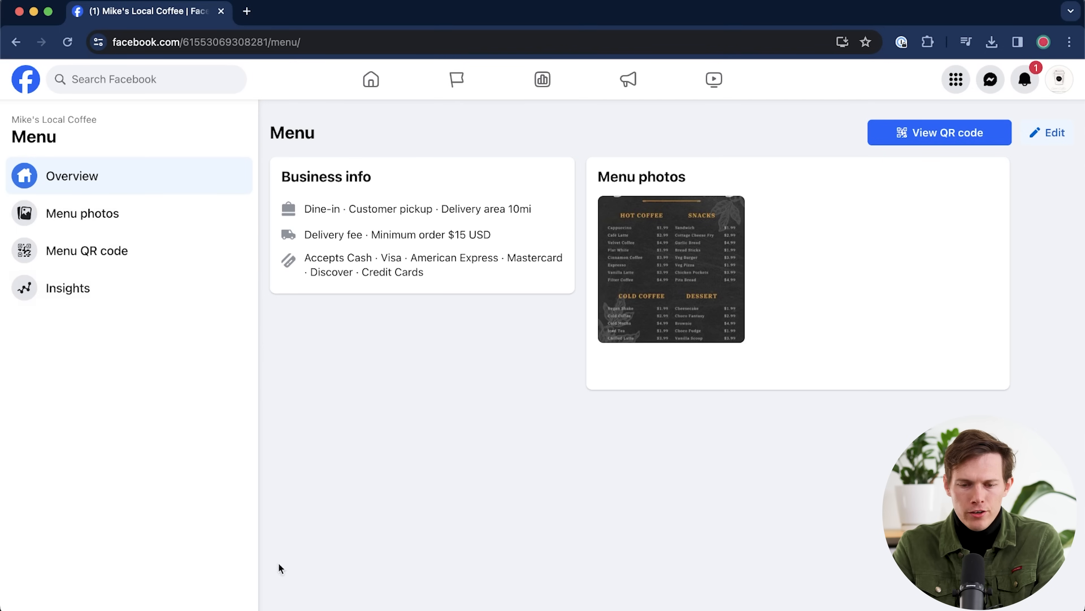
# - Preview the menu's printable QR code posters, then return to the Mike's Local Coffee Page
pyautogui.click(973, 137)
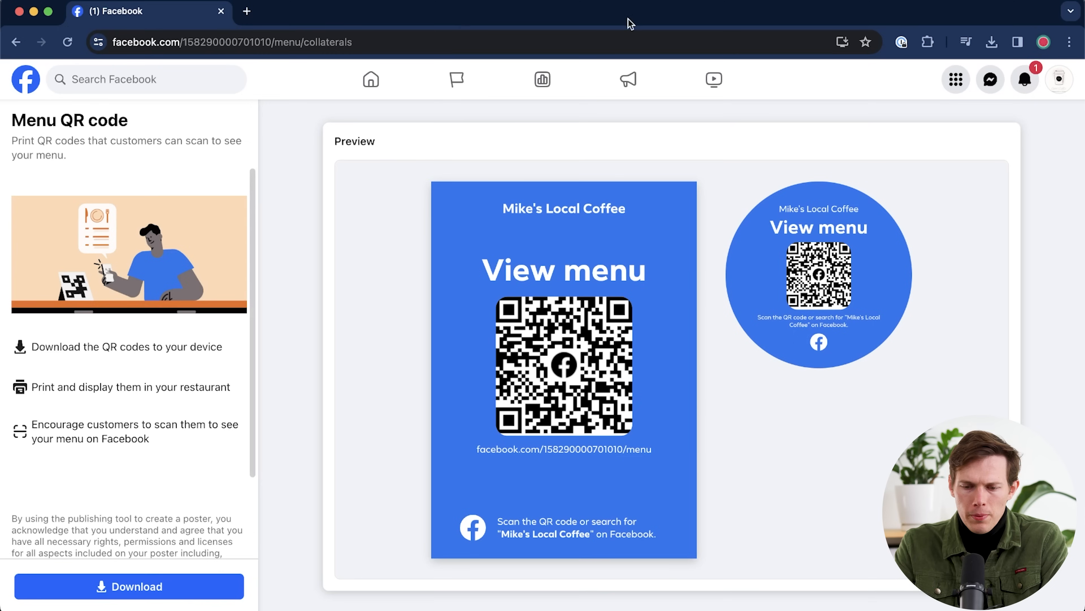
pyautogui.click(30, 87)
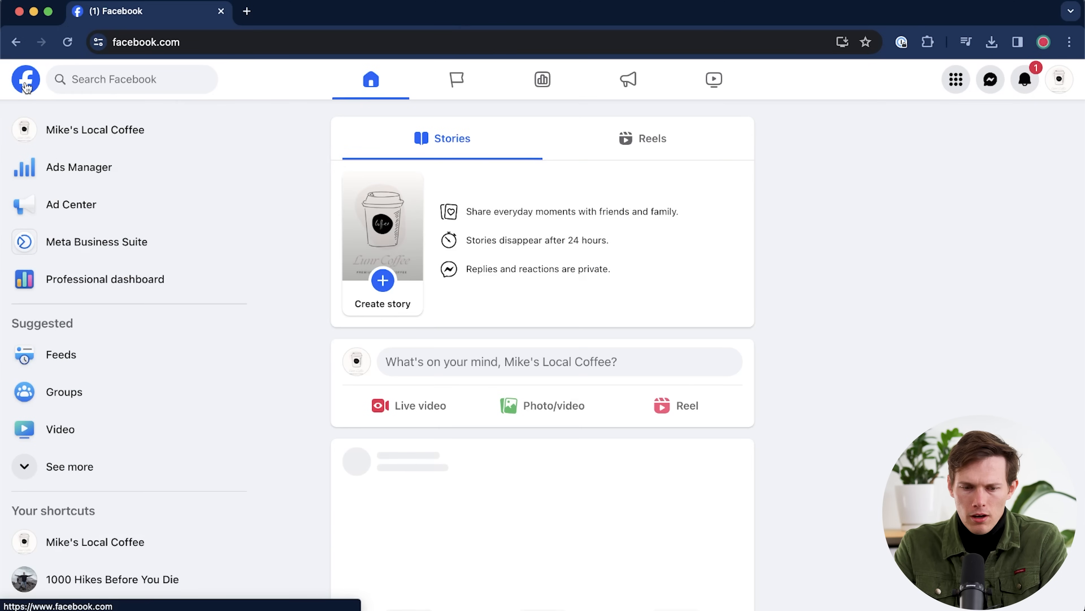
pyautogui.click(98, 137)
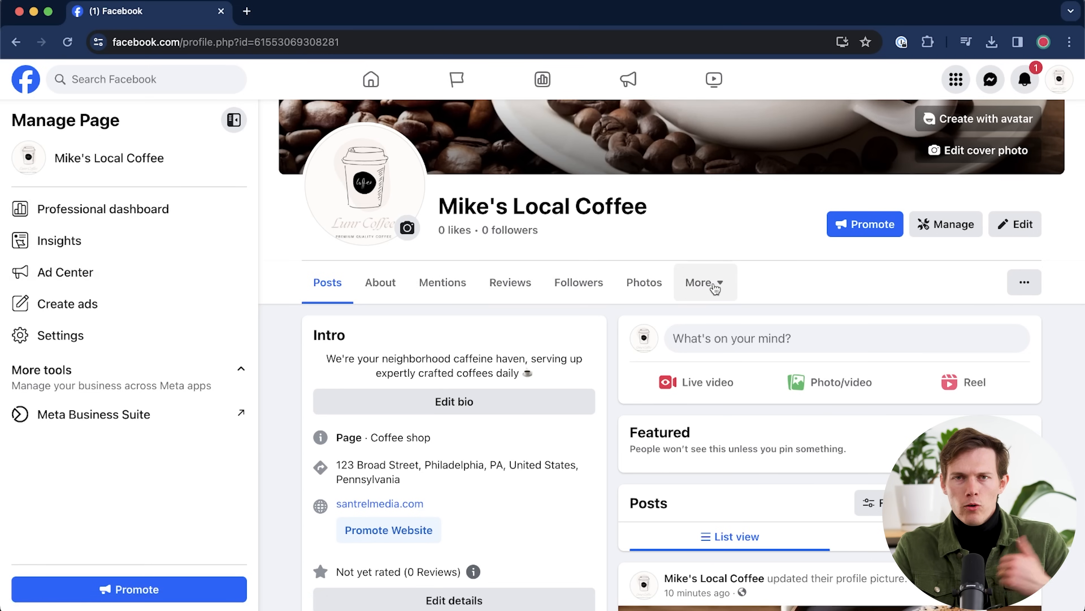
pyautogui.scroll(2, 884, 338)
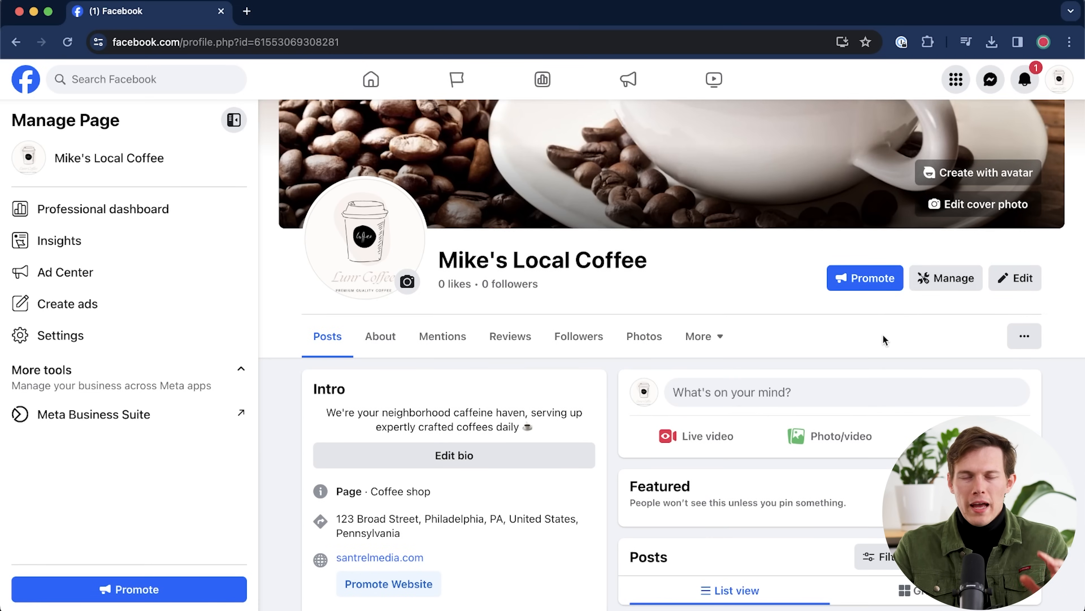
# - Open the Page's About info for editing
pyautogui.click(1010, 277)
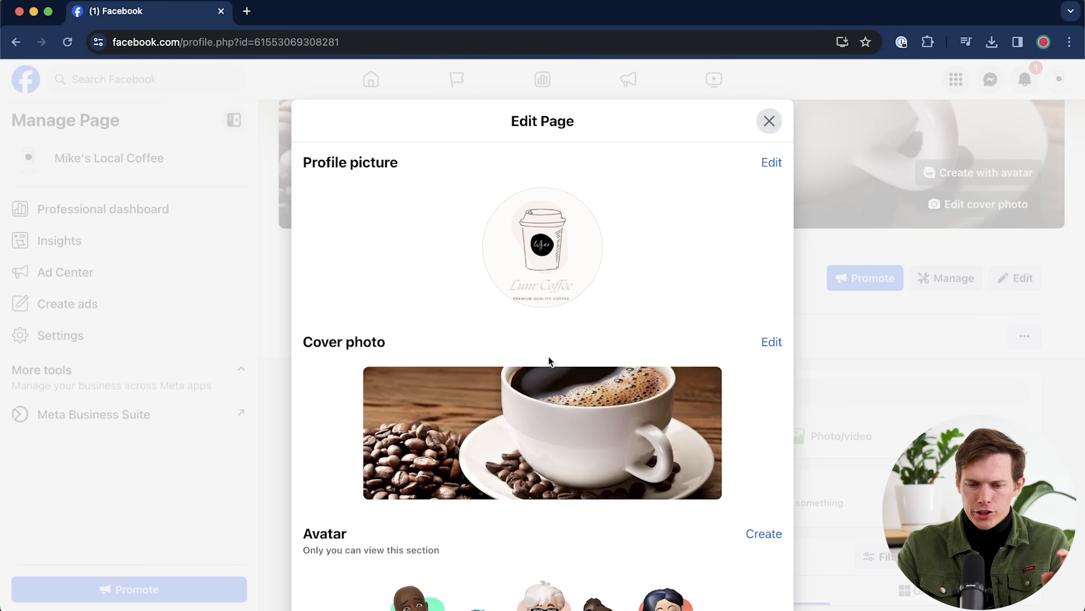
pyautogui.scroll(-5, 549, 358)
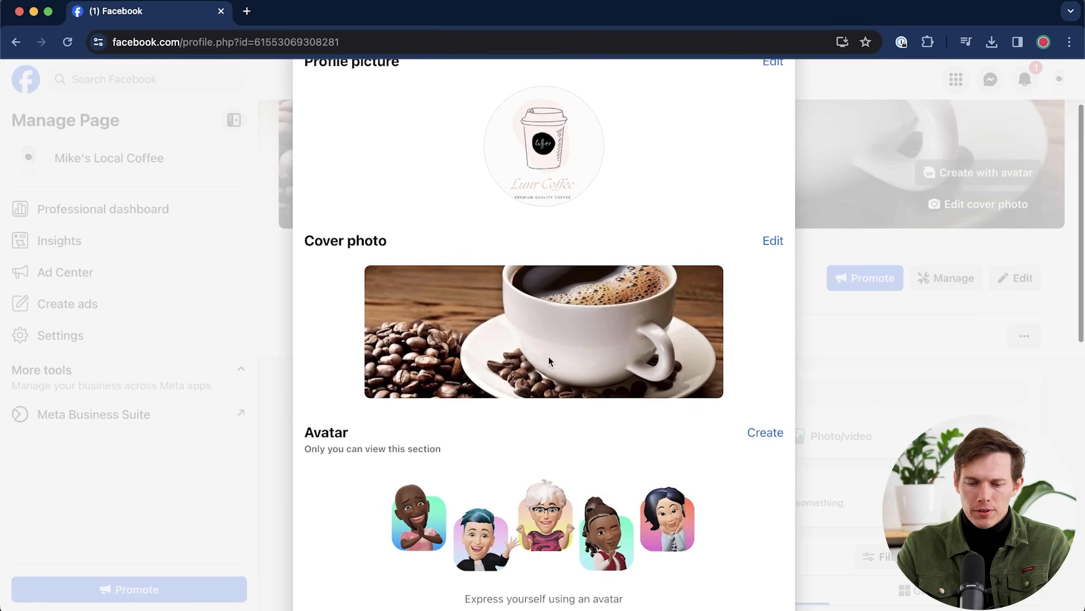
pyautogui.scroll(4, 549, 358)
pyautogui.scroll(-7, 550, 357)
pyautogui.scroll(-2, 549, 358)
pyautogui.scroll(1, 548, 358)
pyautogui.scroll(-4, 549, 359)
pyautogui.scroll(-10, 548, 358)
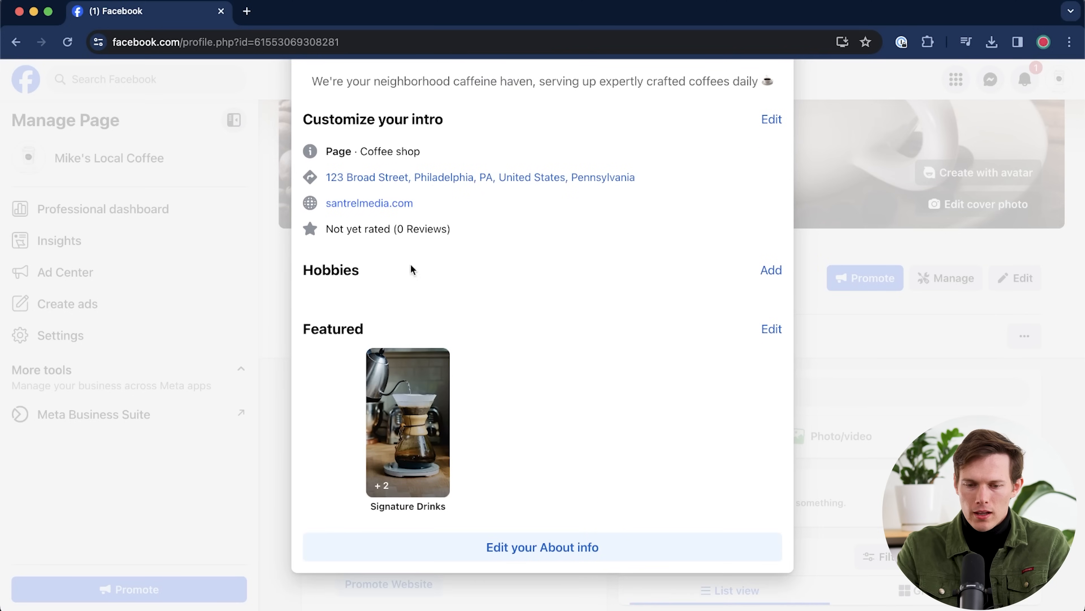
pyautogui.click(542, 550)
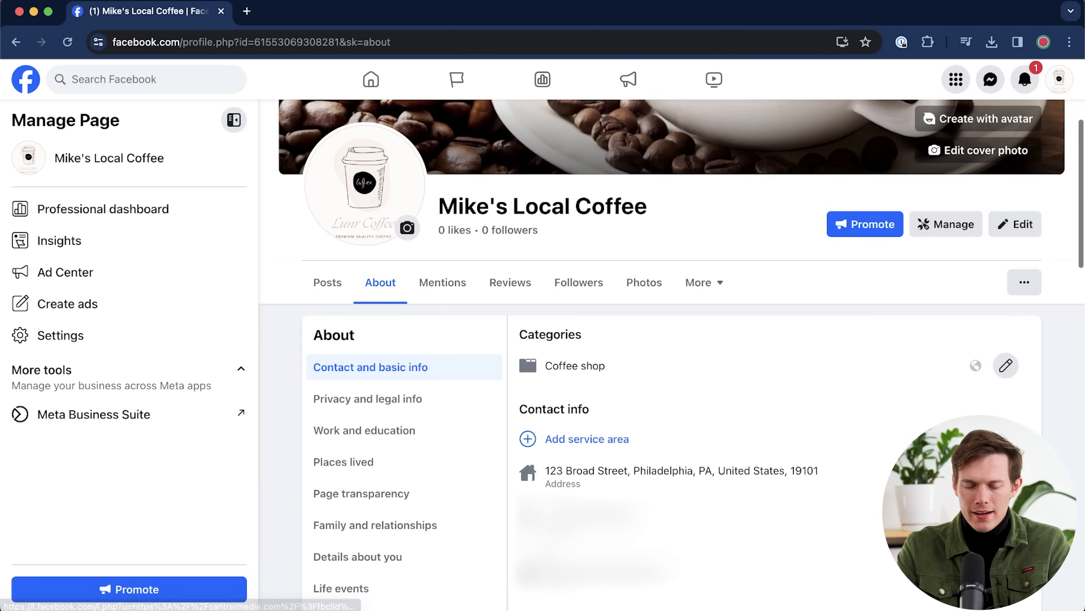
pyautogui.scroll(-10, 666, 470)
pyautogui.scroll(1, 667, 472)
pyautogui.scroll(-1, 666, 472)
pyautogui.scroll(1, 668, 473)
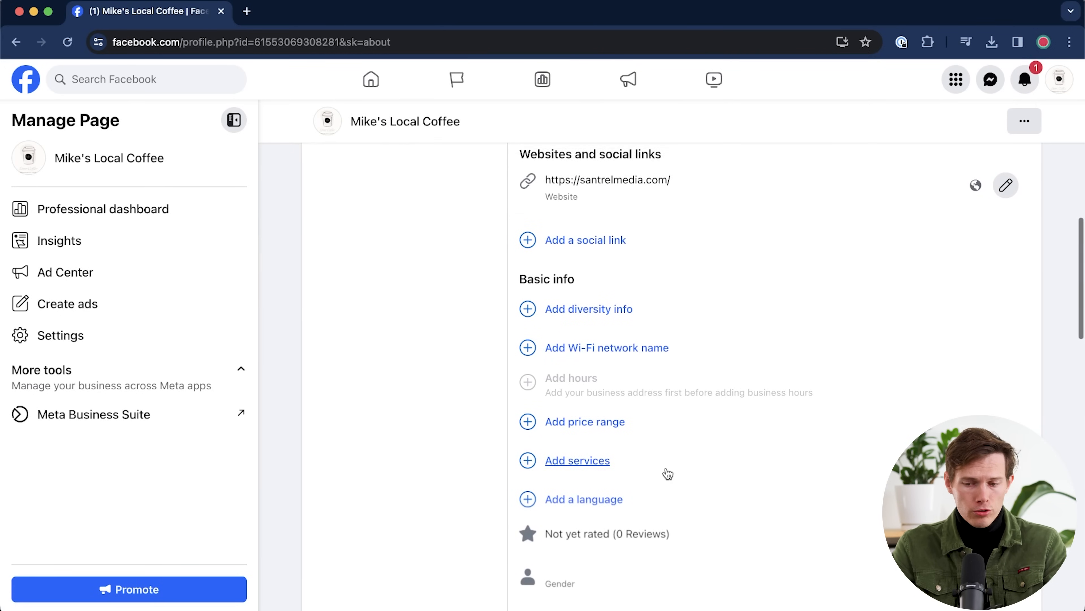
# - Save the coffee shop's Instagram username as a social link and bring up the Wi-Fi name form
pyautogui.click(573, 249)
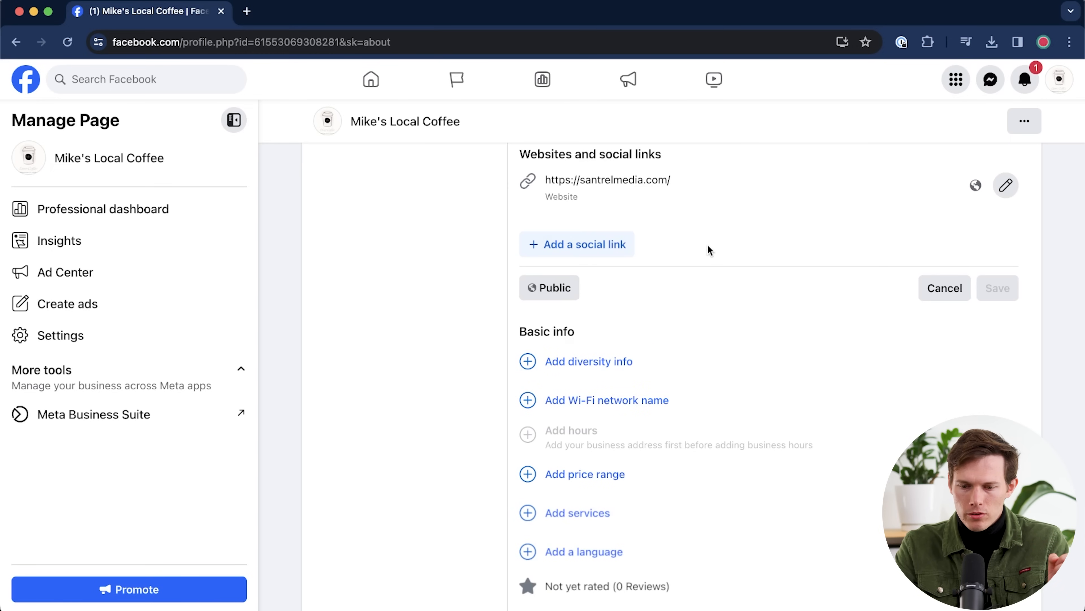
pyautogui.click(603, 245)
pyautogui.click(590, 255)
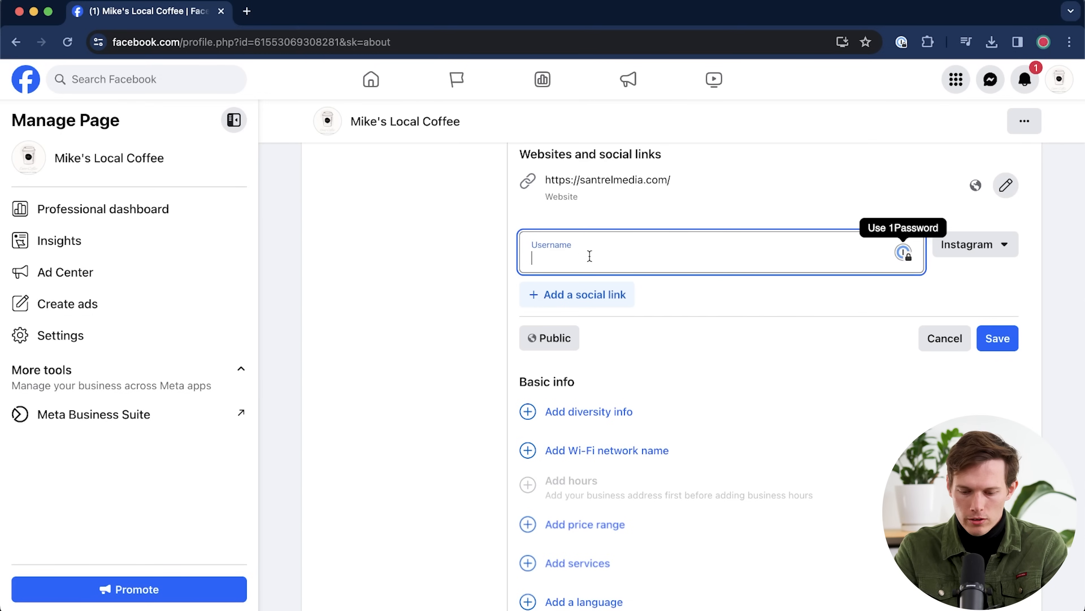
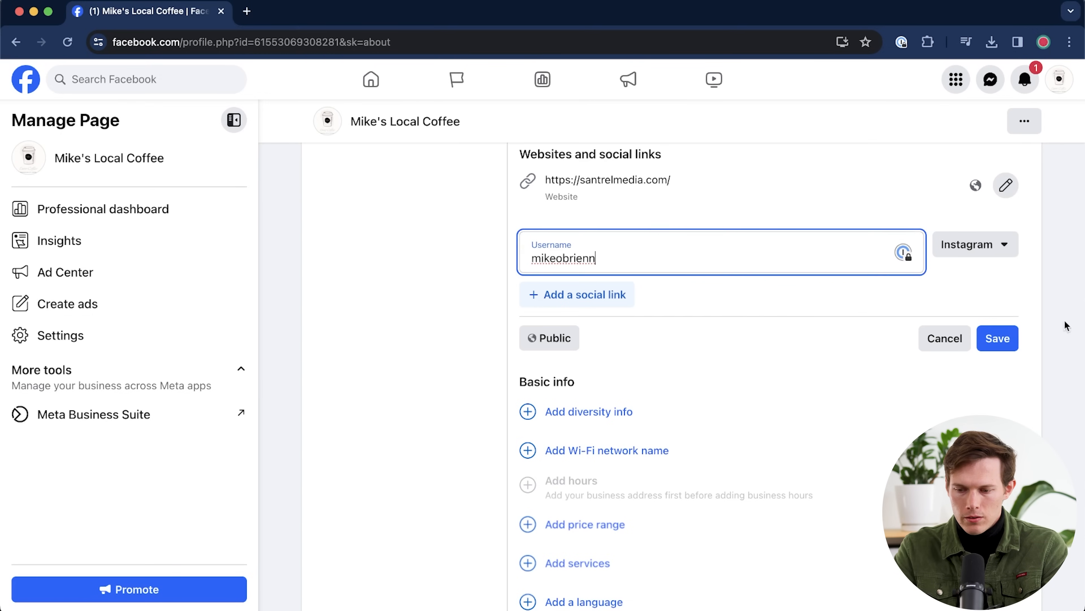
pyautogui.click(1002, 340)
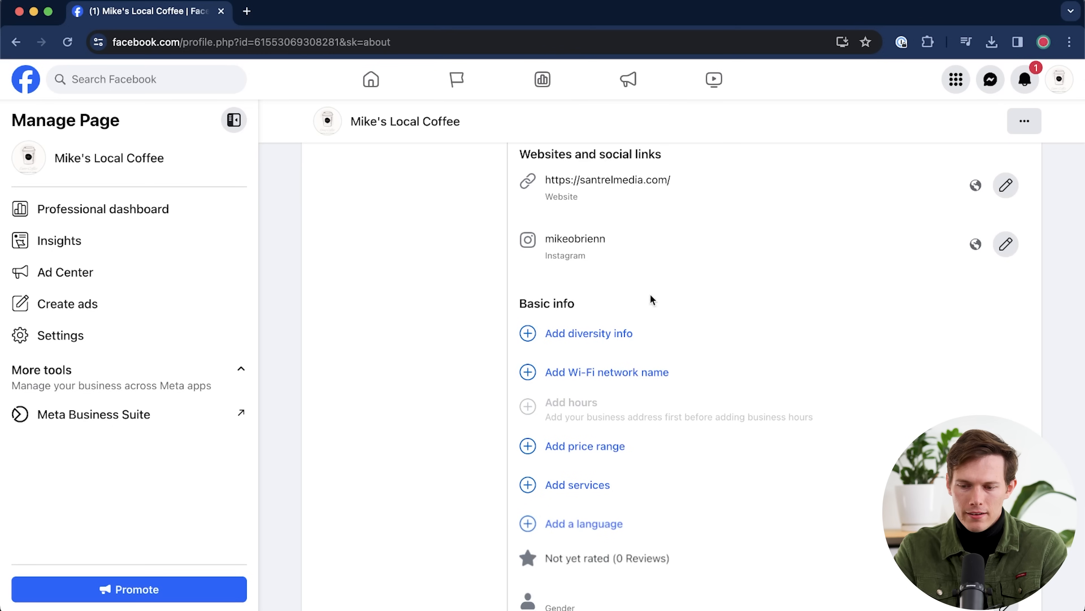
pyautogui.scroll(-2, 717, 345)
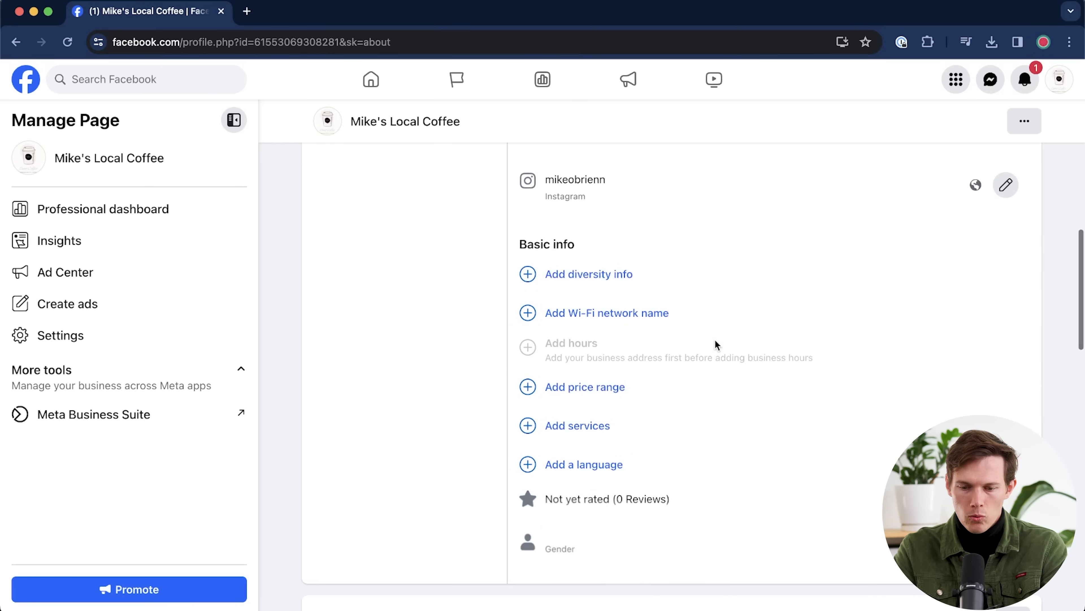
pyautogui.scroll(-2, 717, 346)
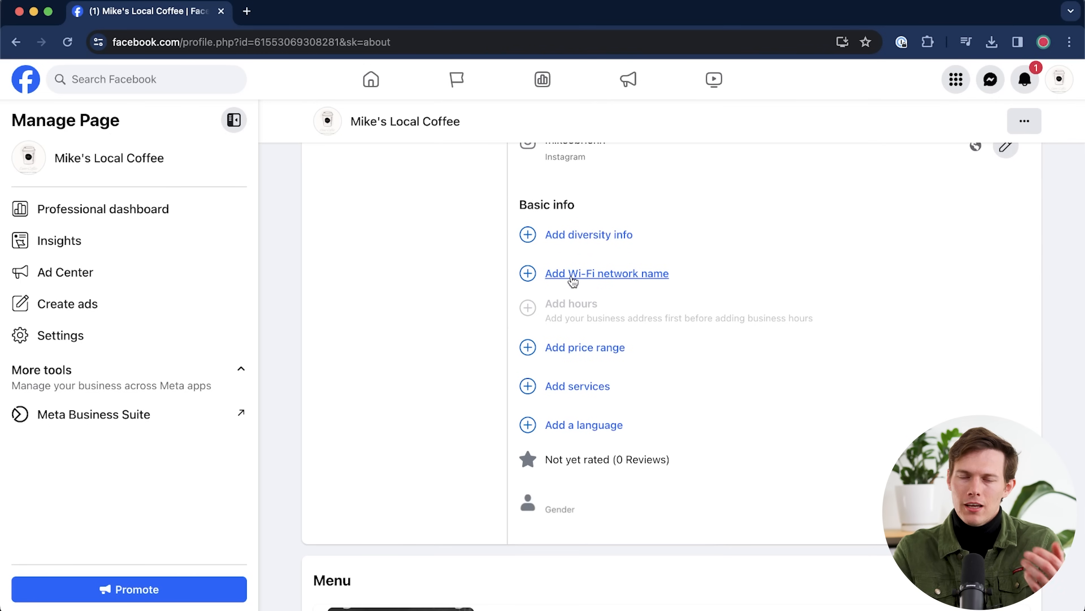
pyautogui.click(572, 277)
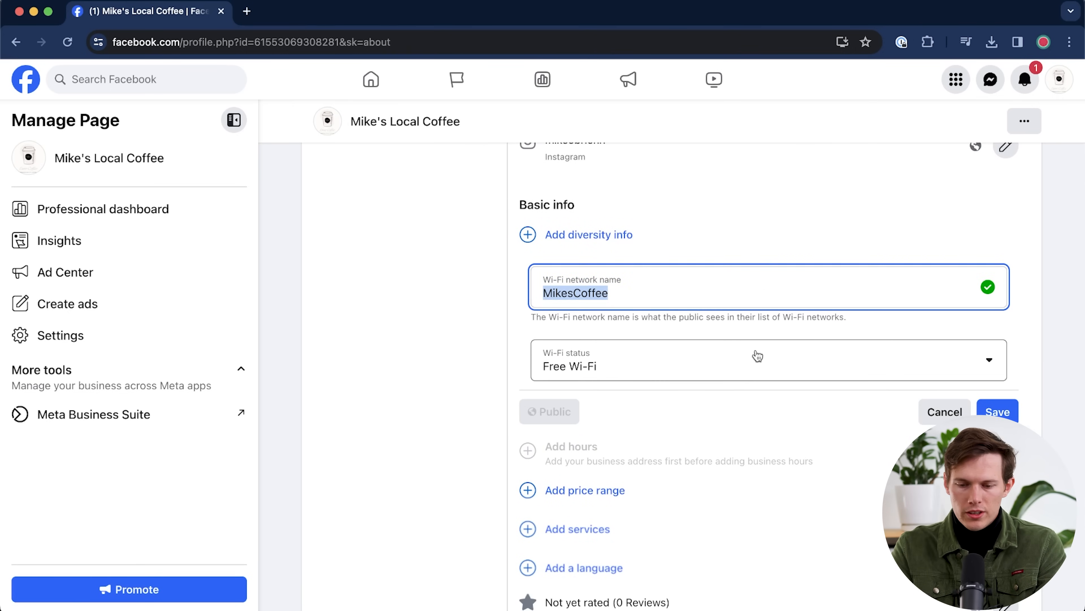
# - Save the Wi-Fi as LatteConnection with status 'Free Wi-Fi with purchase'
pyautogui.write('Latte Connection')
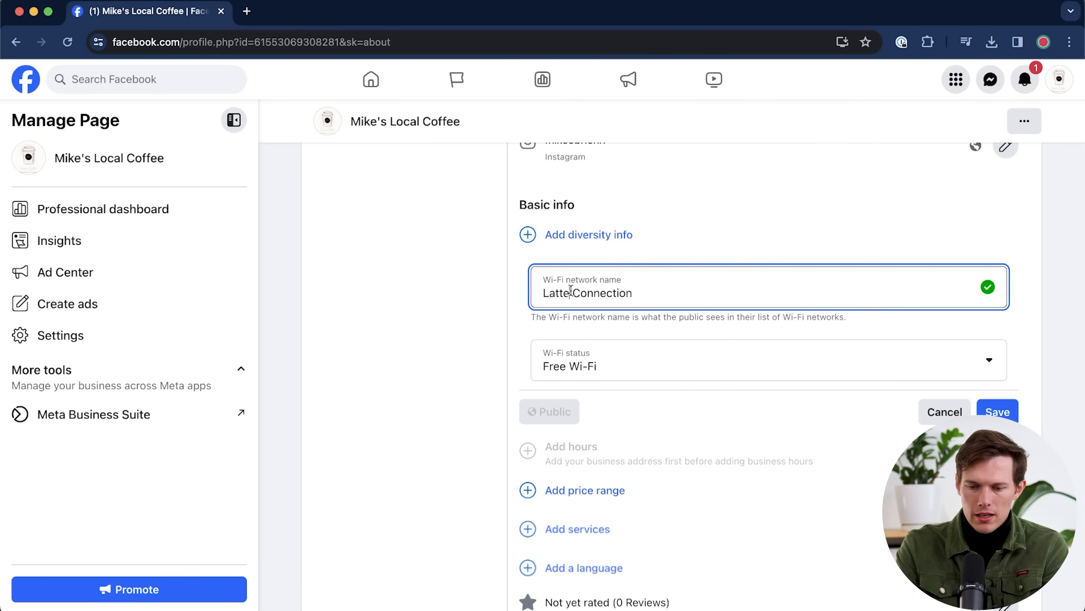
pyautogui.press('BackSpace')
pyautogui.click(596, 366)
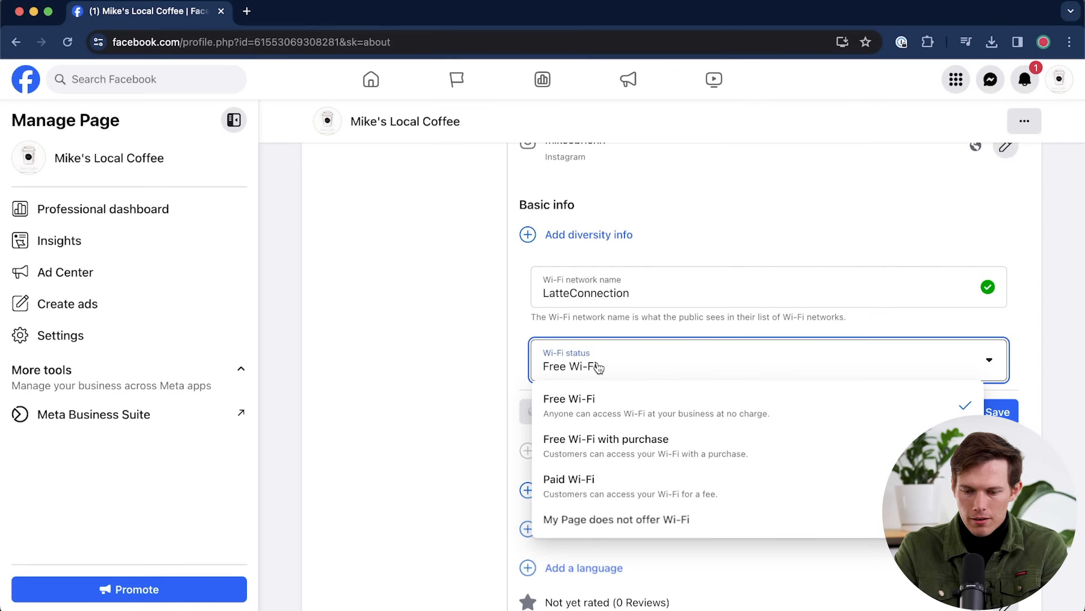
pyautogui.click(710, 453)
pyautogui.scroll(-2, 773, 455)
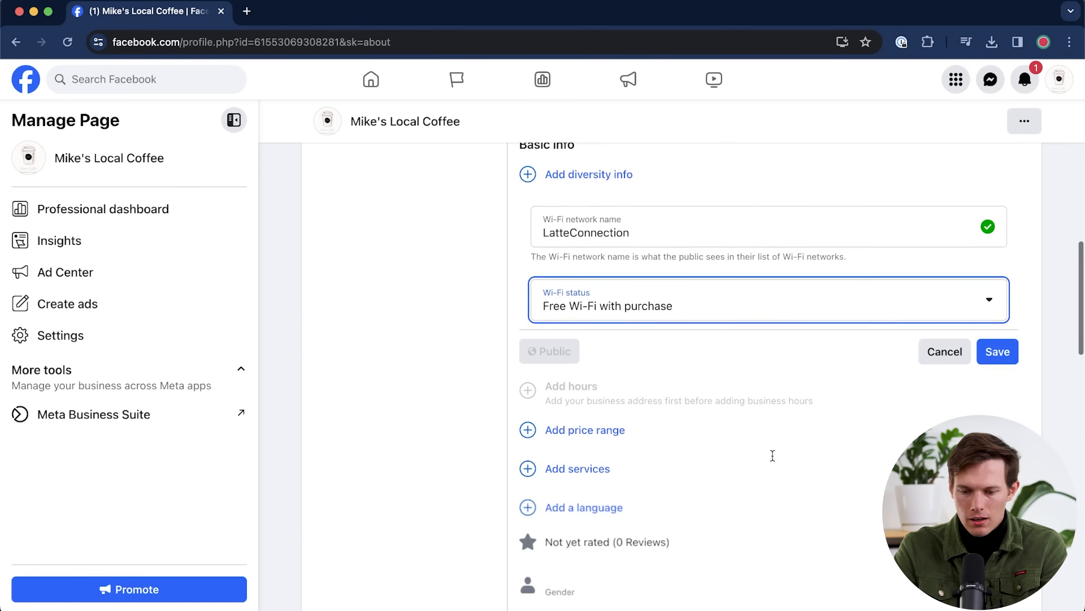
pyautogui.click(1013, 320)
# - Set the Page's price range to $$ Moderate and save it
pyautogui.scroll(3, 683, 319)
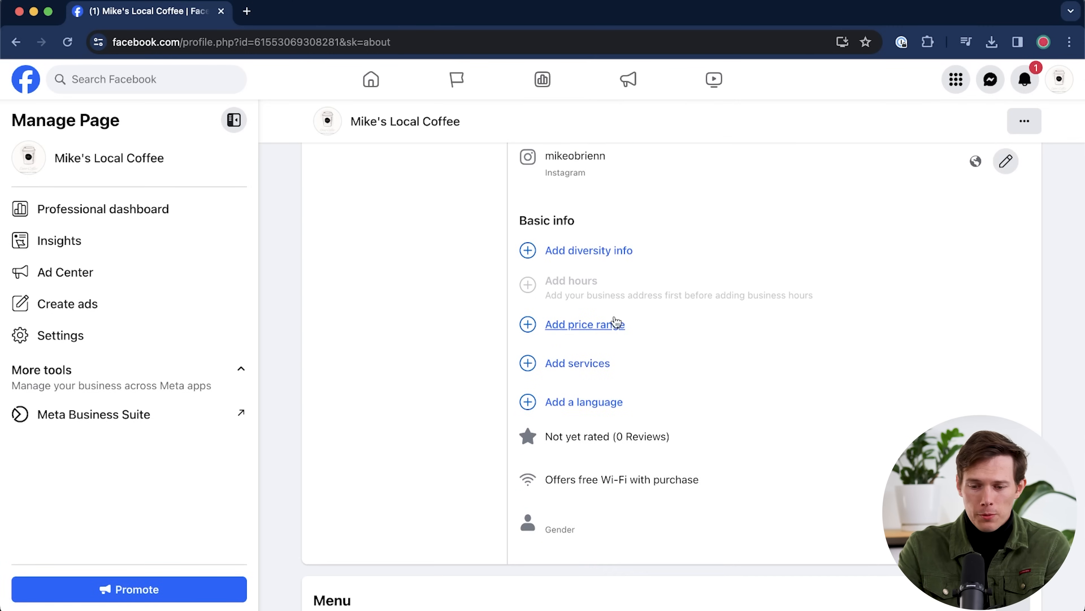
pyautogui.click(615, 323)
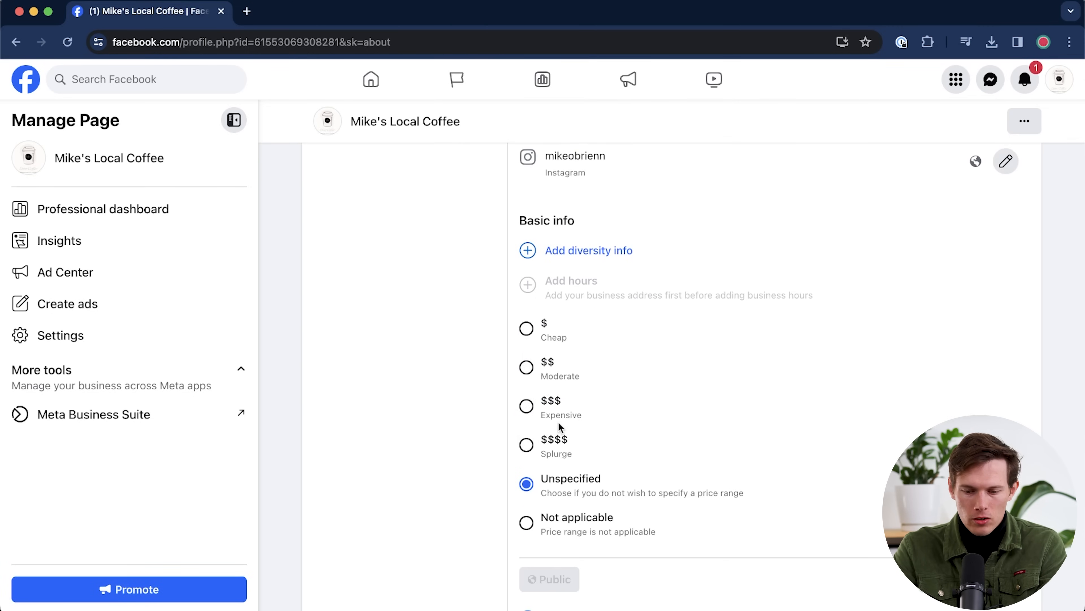
pyautogui.click(526, 366)
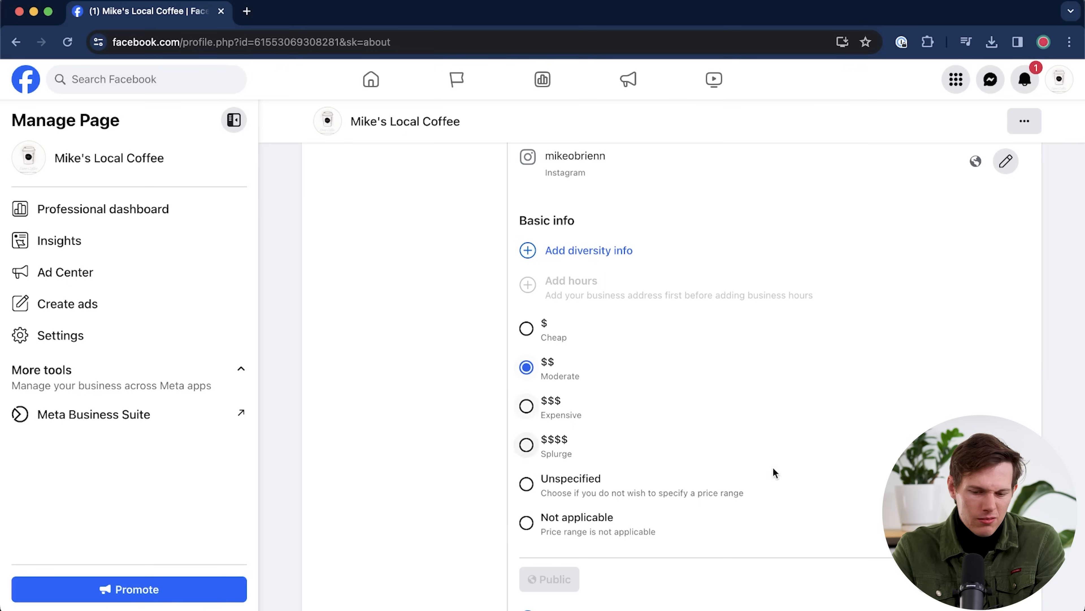
pyautogui.click(998, 579)
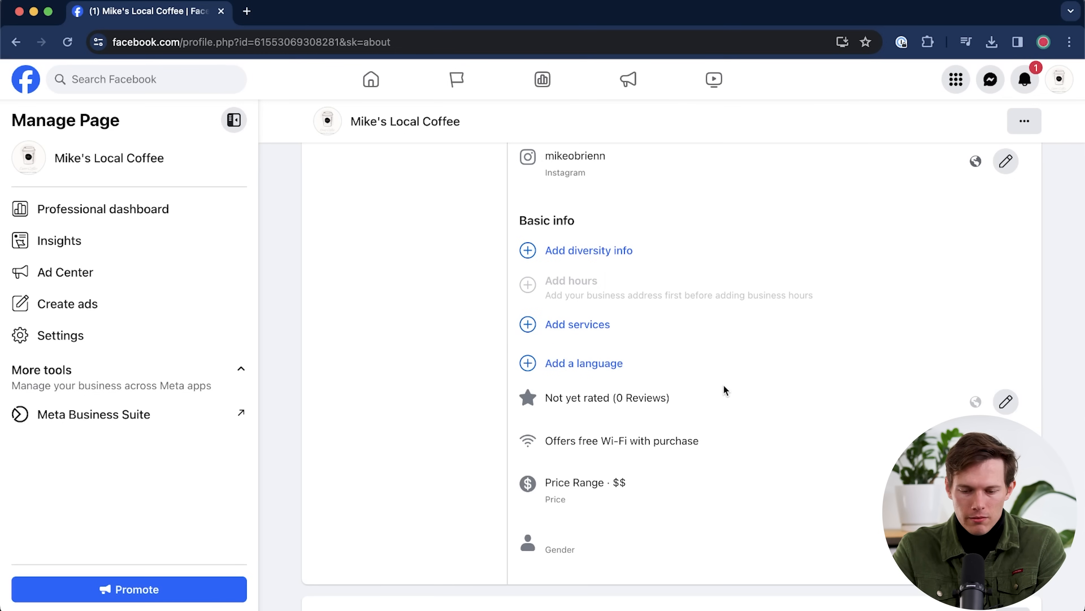
pyautogui.scroll(-4, 724, 385)
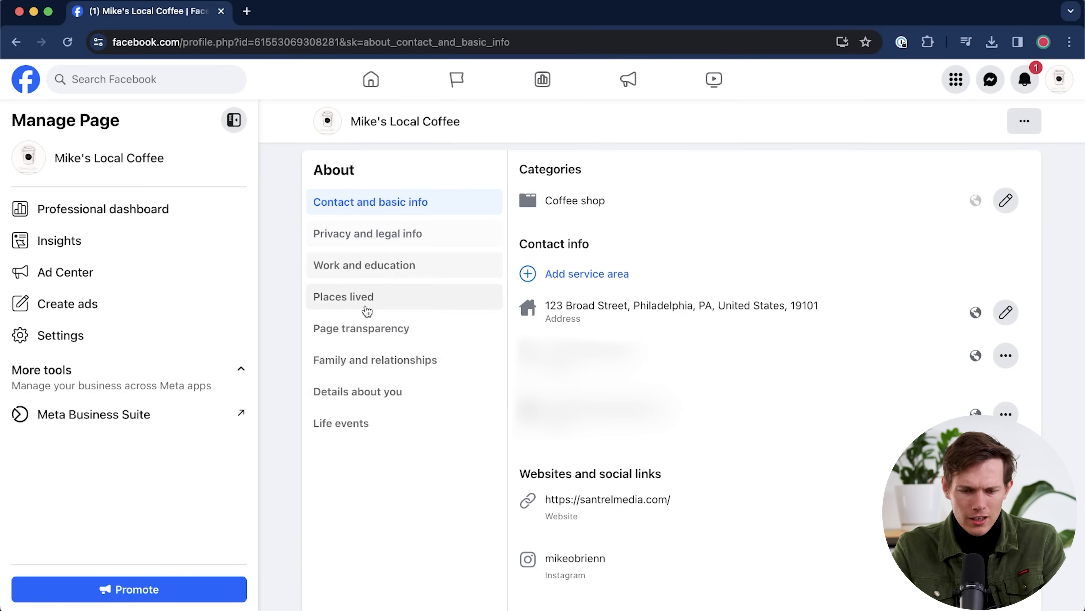
# - View the About tab's Privacy and legal info, Work and education, and Life events sections
pyautogui.click(407, 245)
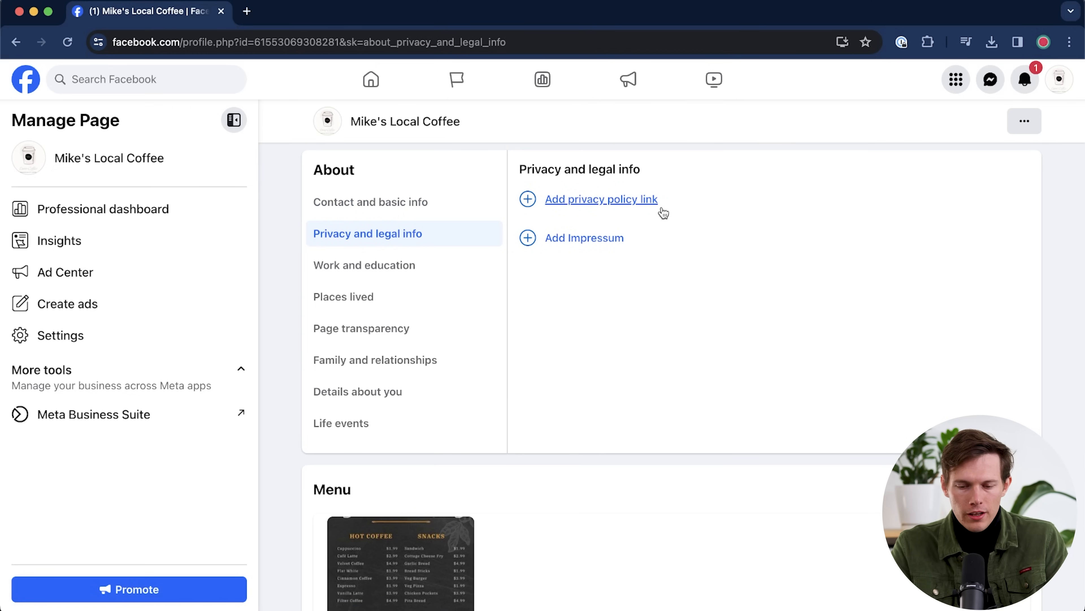
pyautogui.click(419, 265)
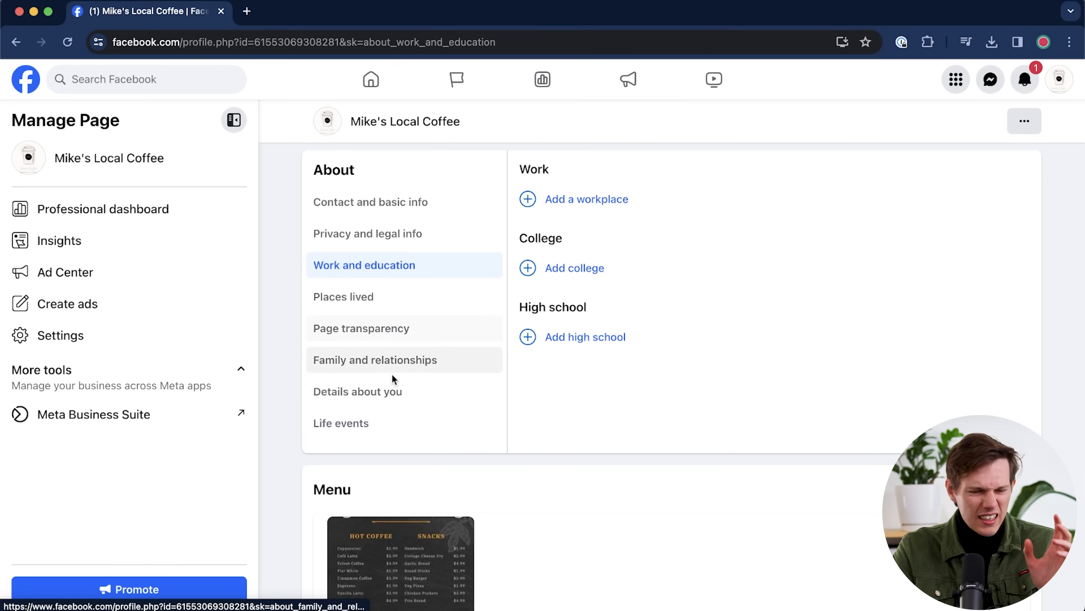
pyautogui.click(393, 426)
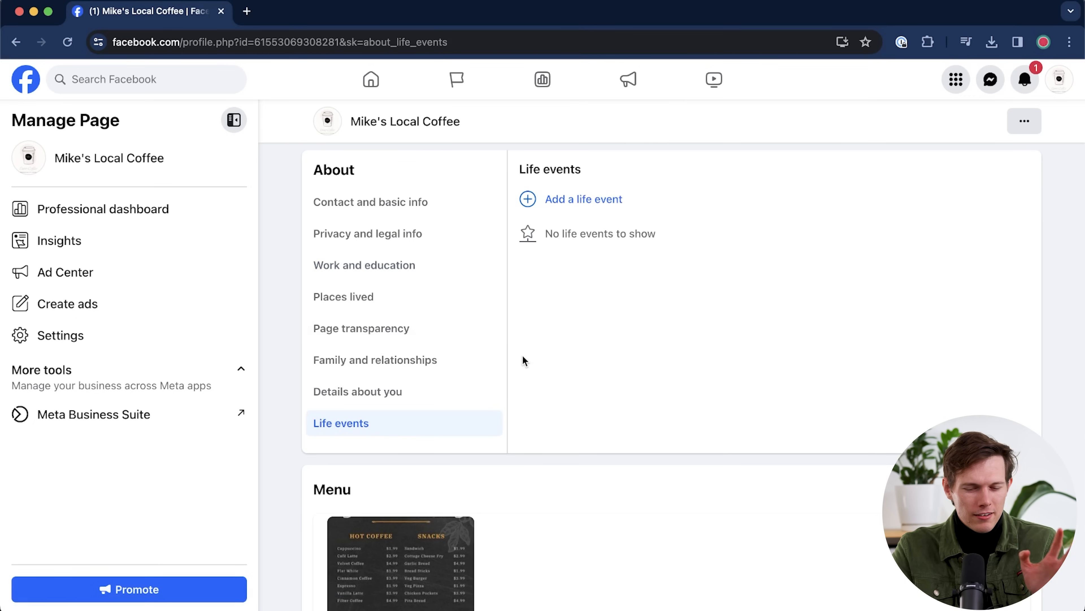
pyautogui.scroll(2, 616, 416)
pyautogui.scroll(-5, 616, 415)
pyautogui.scroll(5, 616, 415)
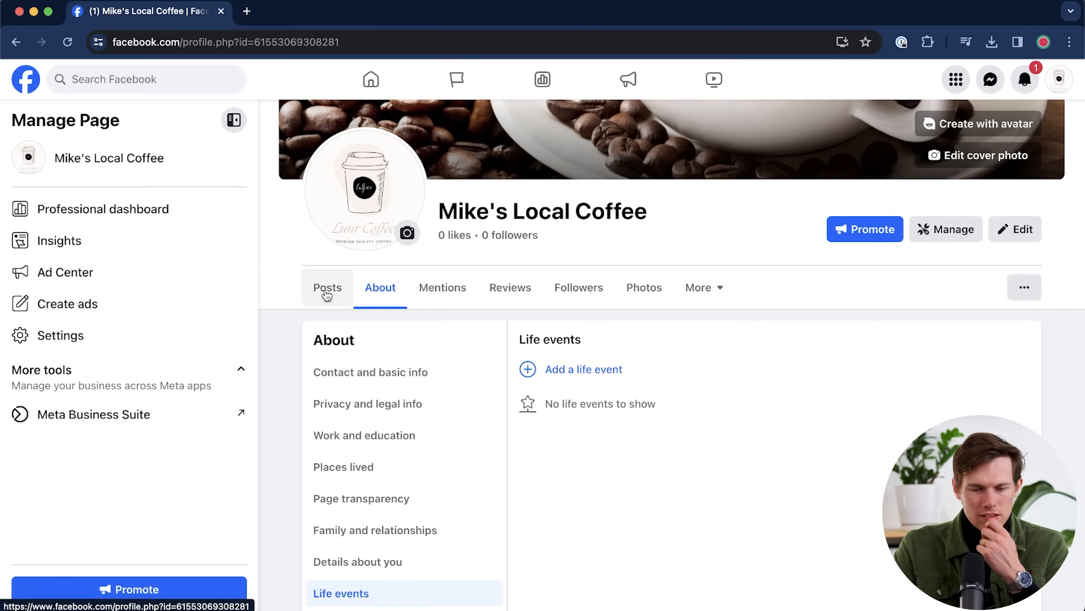
# - From the Posts tab, use View As in the '...' menu to see the Page as visitors do
pyautogui.click(327, 289)
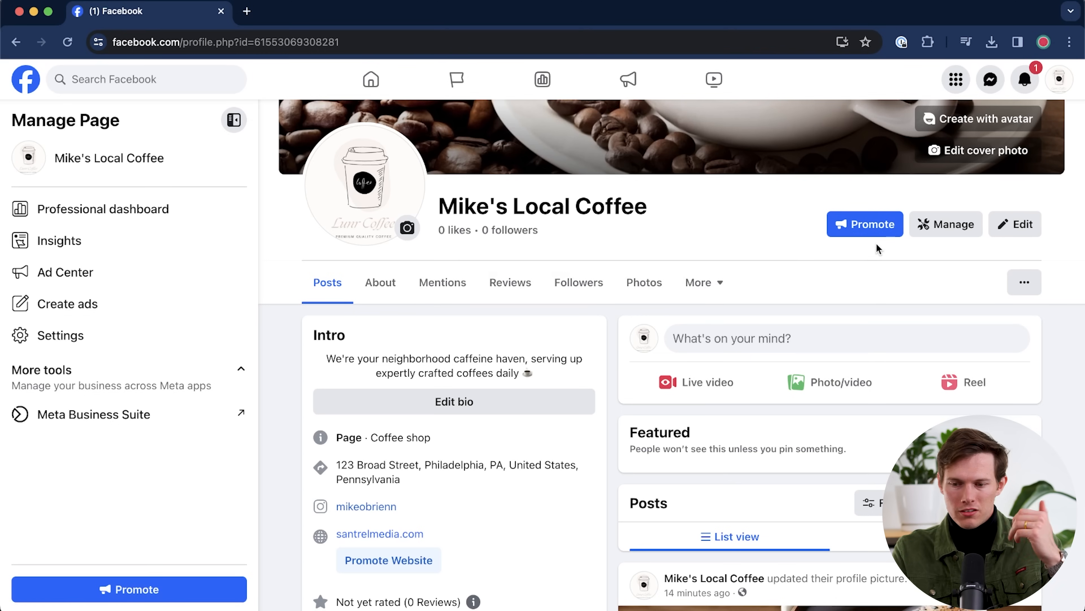
pyautogui.click(1024, 282)
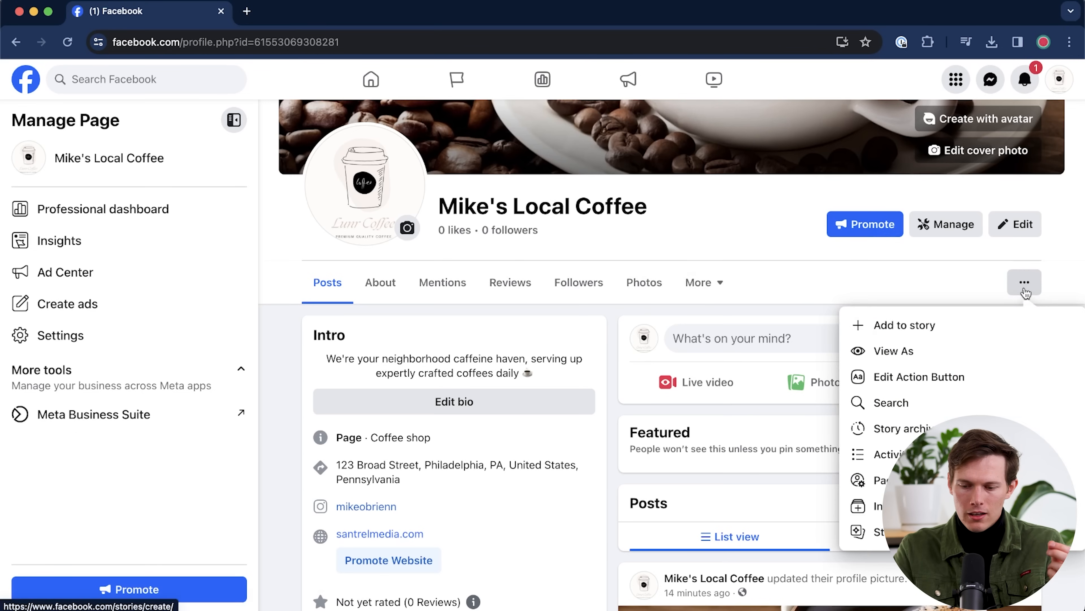
pyautogui.click(906, 350)
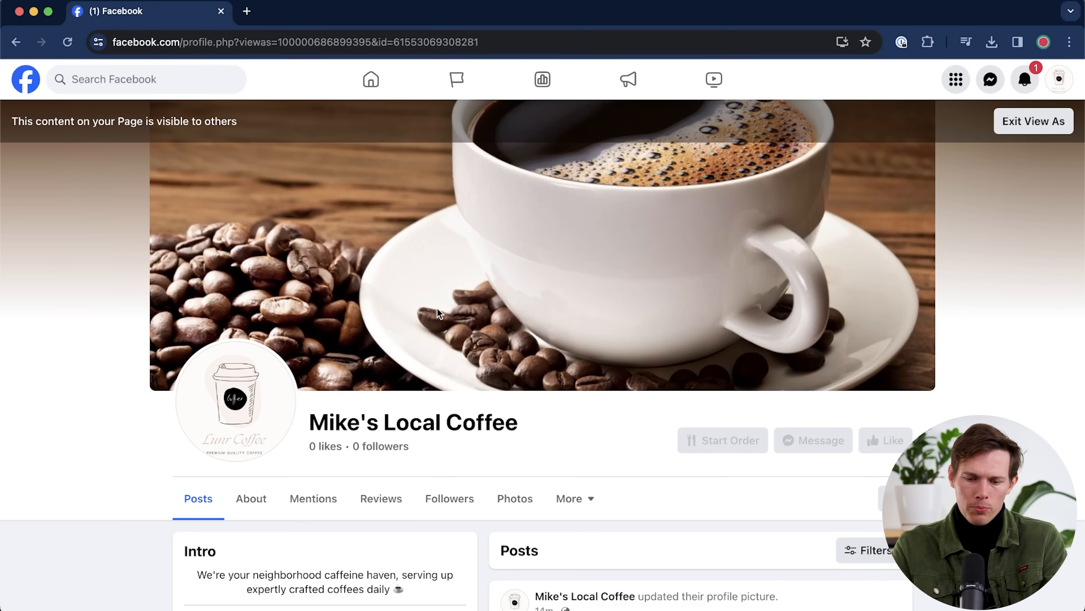
pyautogui.scroll(-6, 568, 293)
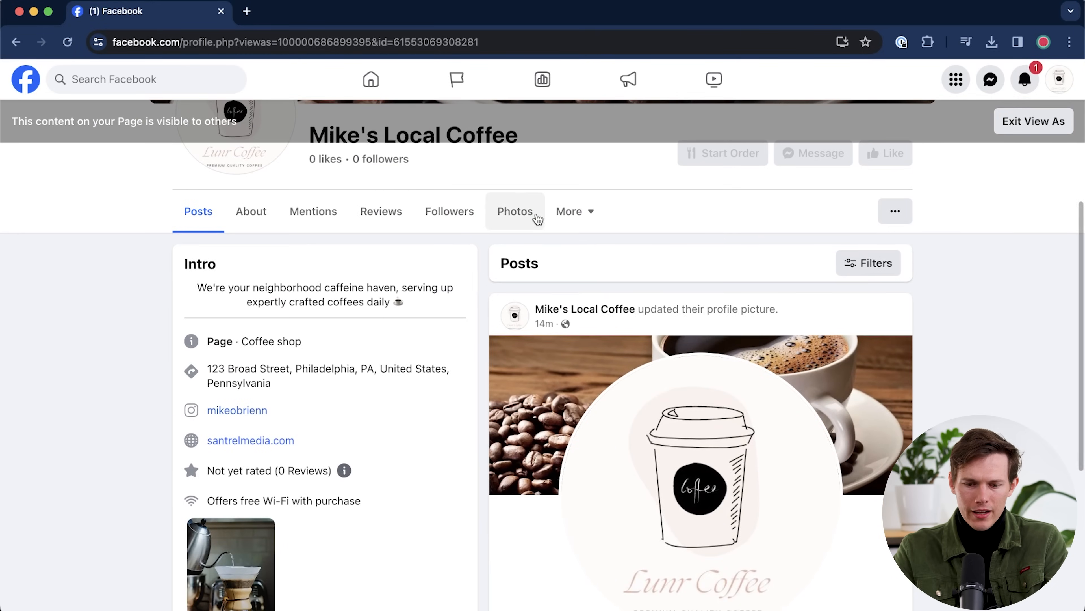
pyautogui.click(573, 218)
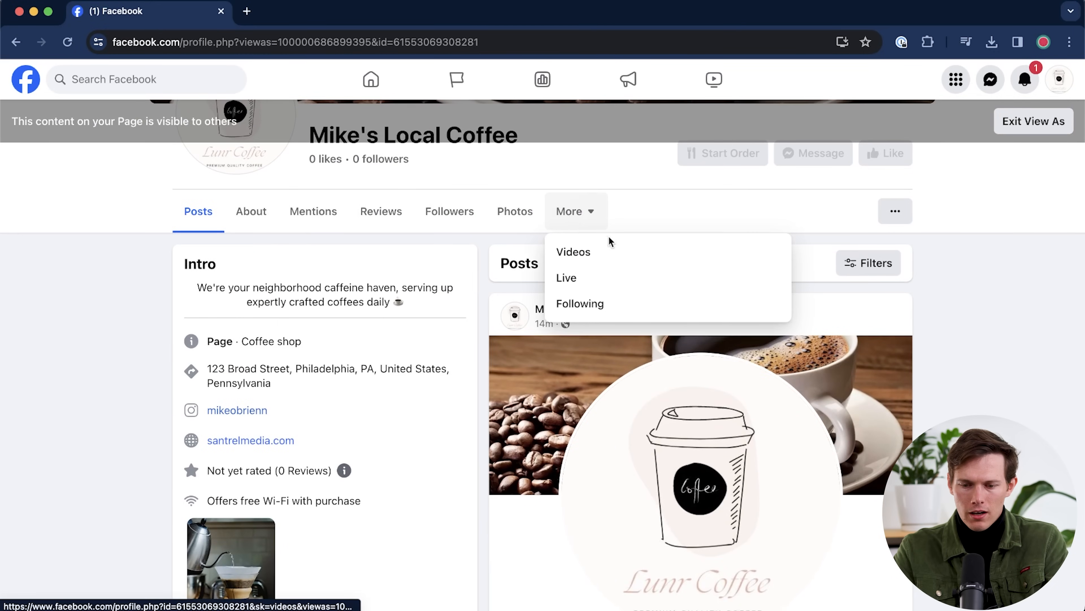
pyautogui.click(116, 356)
pyautogui.scroll(-3, 116, 354)
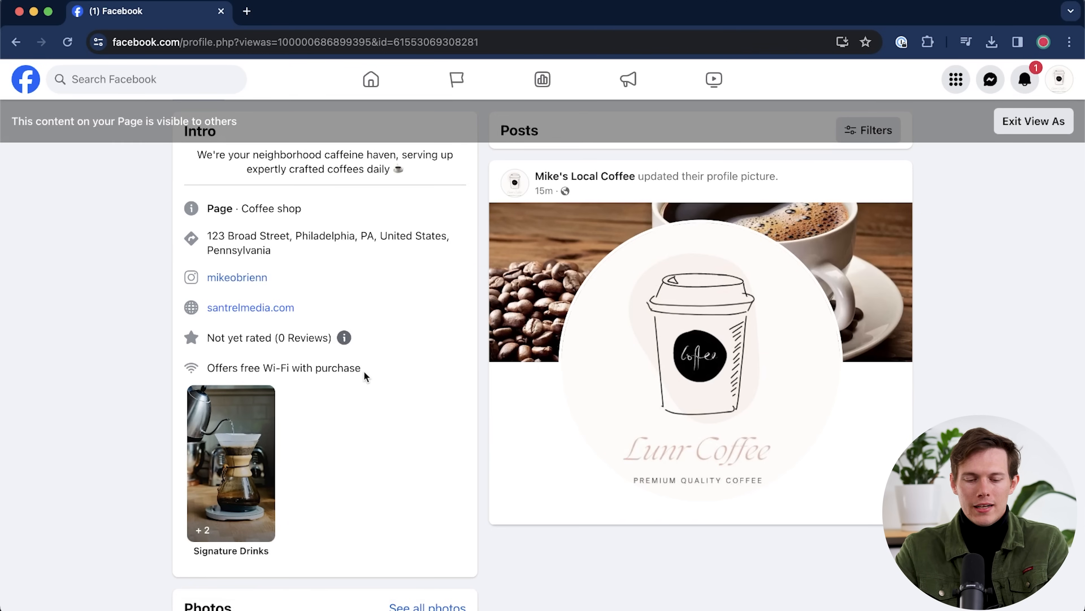
pyautogui.scroll(-3, 364, 372)
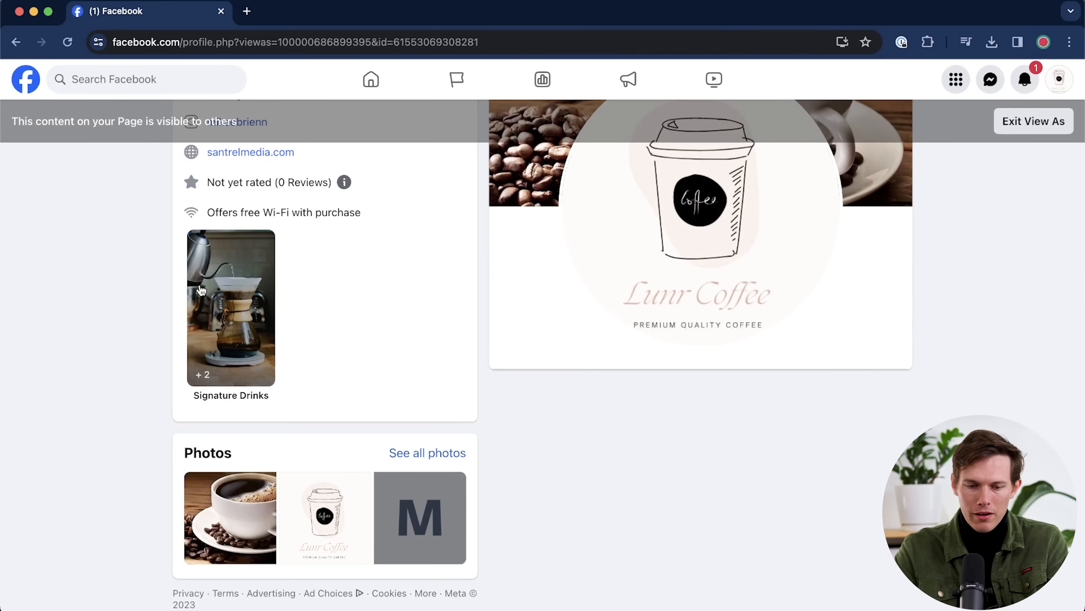
pyautogui.scroll(10, 102, 392)
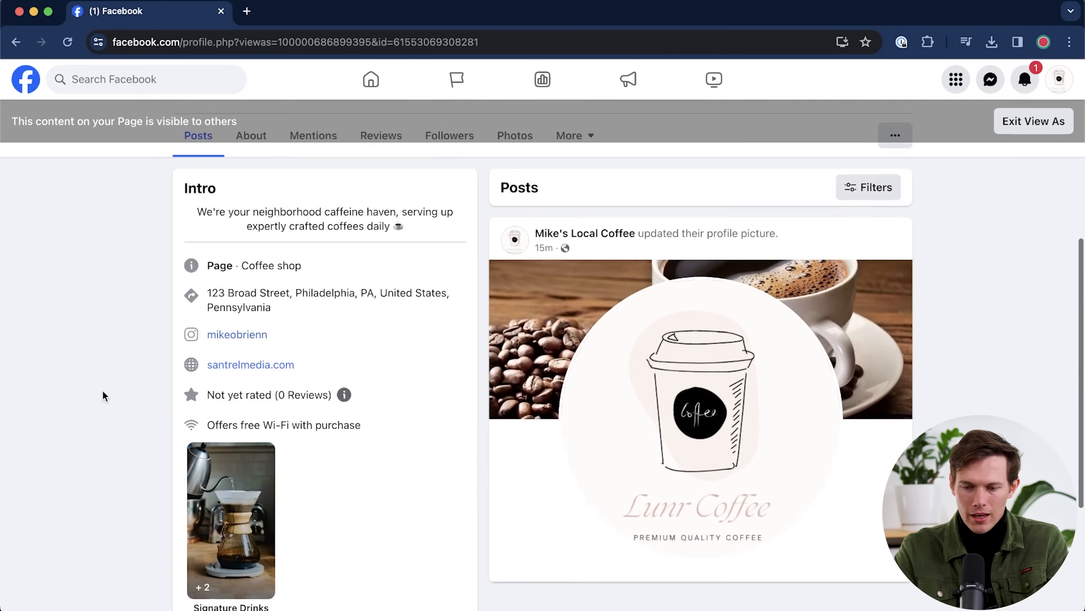
pyautogui.scroll(-10, 603, 298)
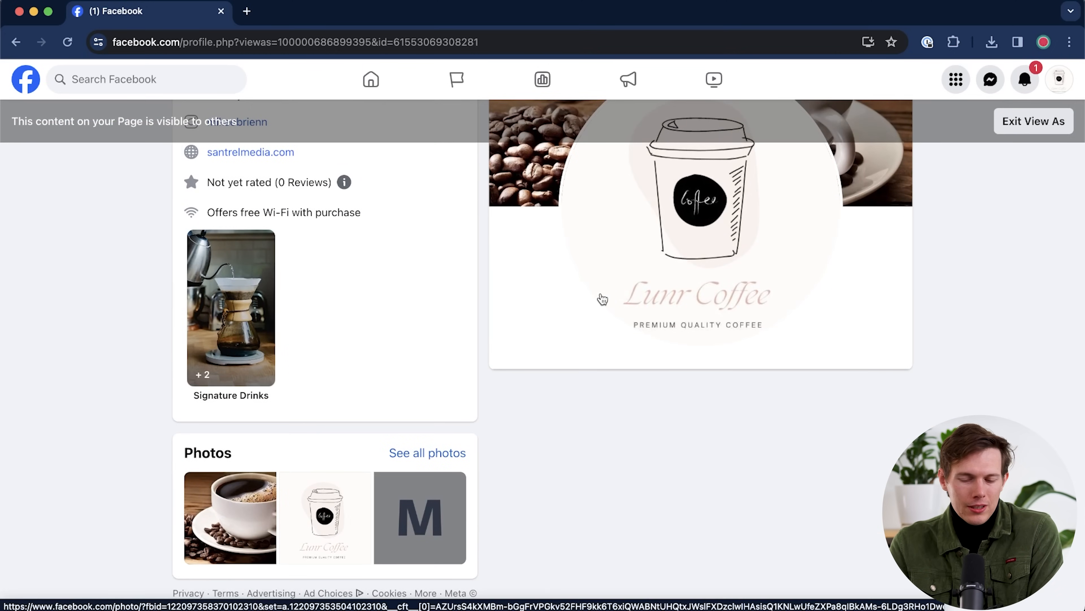
pyautogui.scroll(5, 602, 299)
pyautogui.scroll(5, 603, 298)
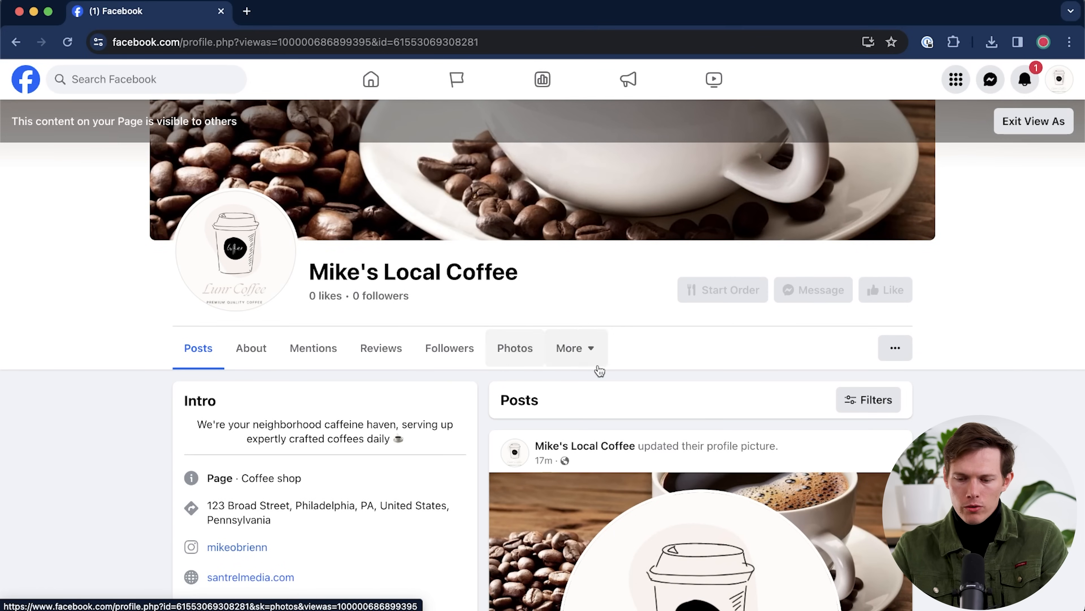
pyautogui.scroll(4, 1026, 105)
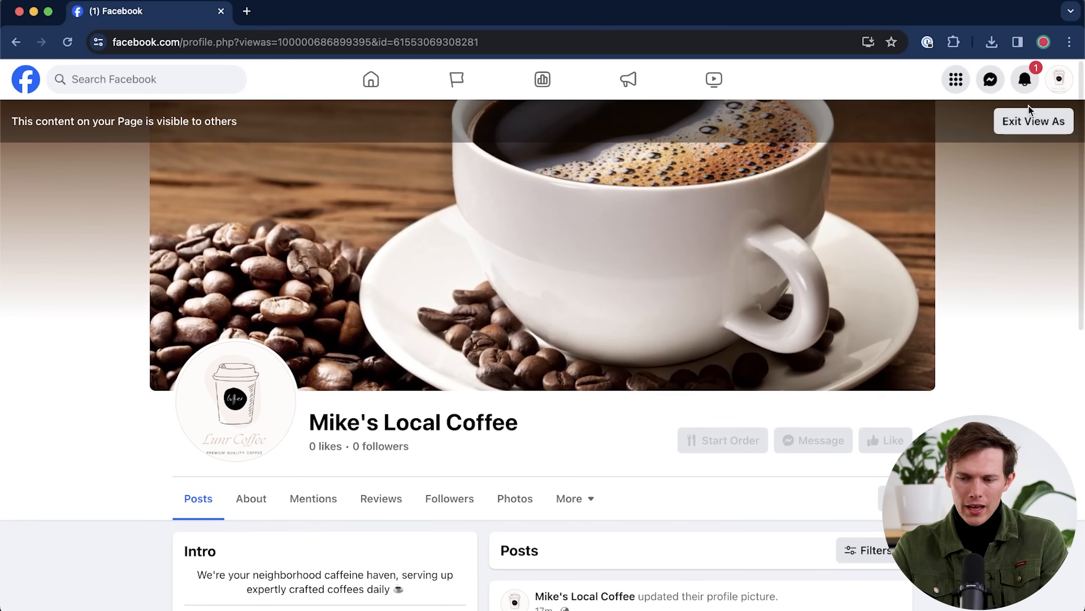
# - Exit the visitor preview and open an empty Create post composer for Mike's Local Coffee
pyautogui.click(1030, 121)
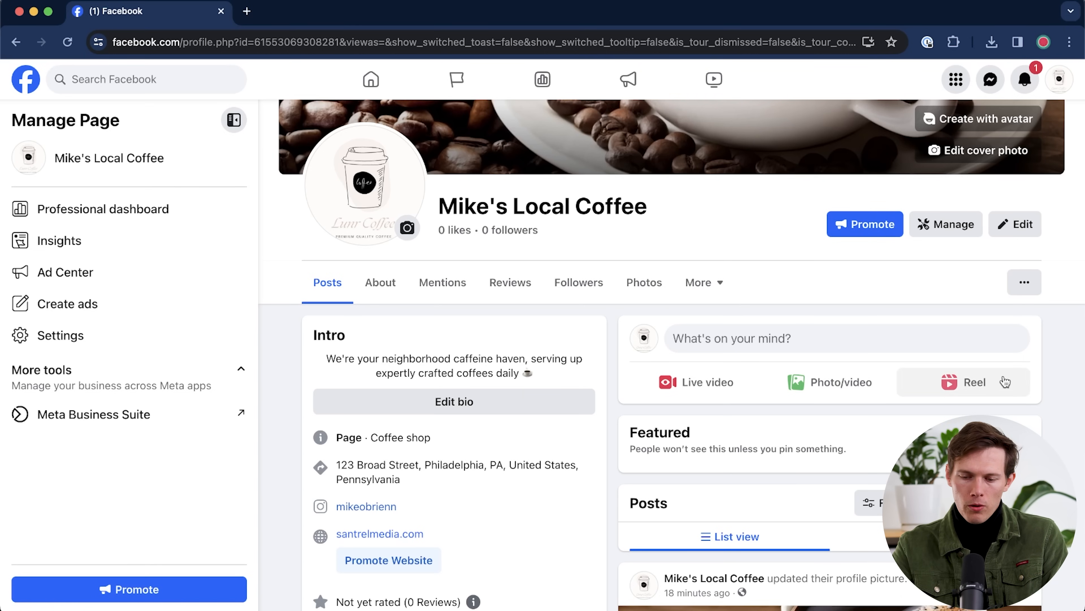
pyautogui.click(802, 345)
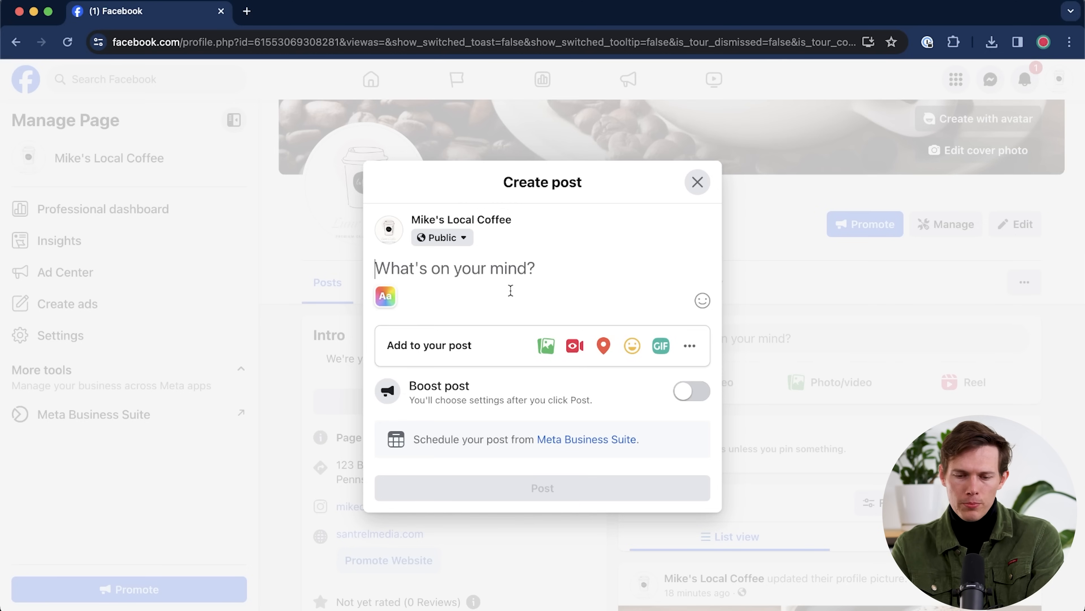
pyautogui.press('super+grave')
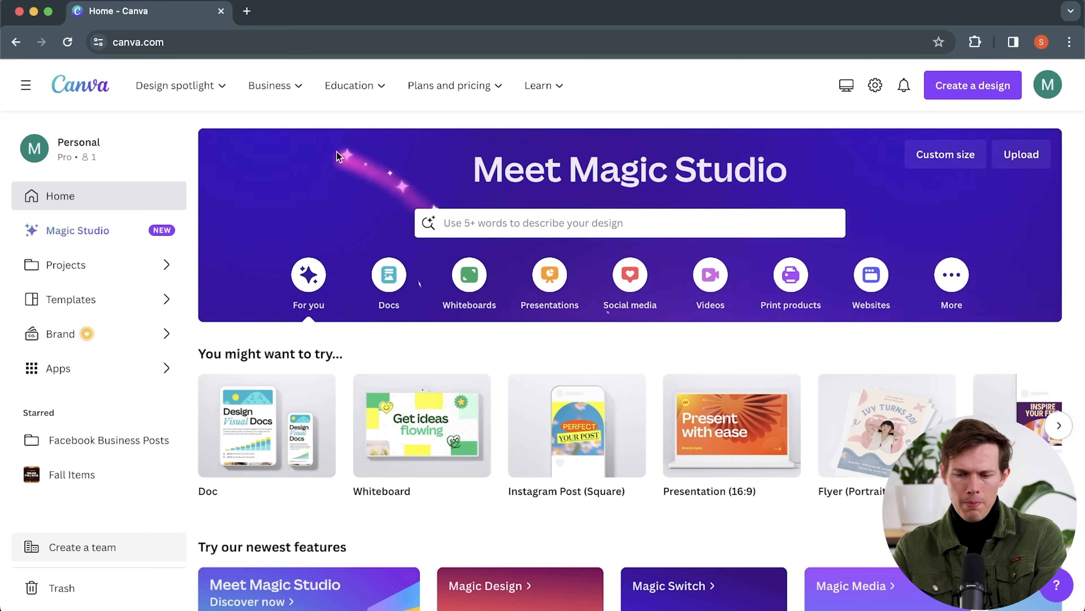
# - Search Canva designs for 'facebook post for coffee shop'
pyautogui.moveTo(701, 401)
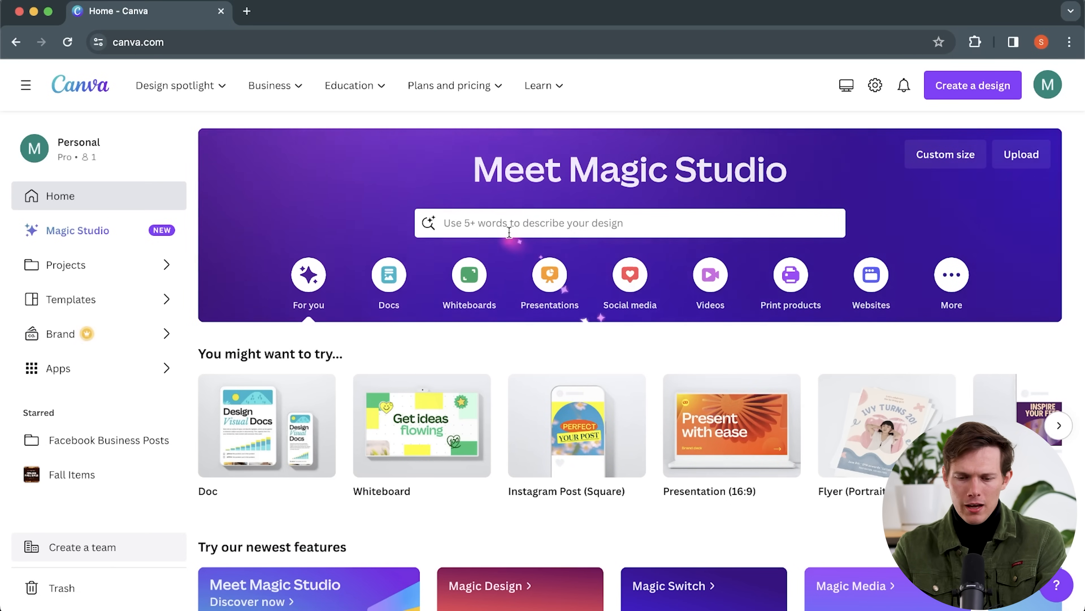
pyautogui.click(502, 226)
pyautogui.write('face')
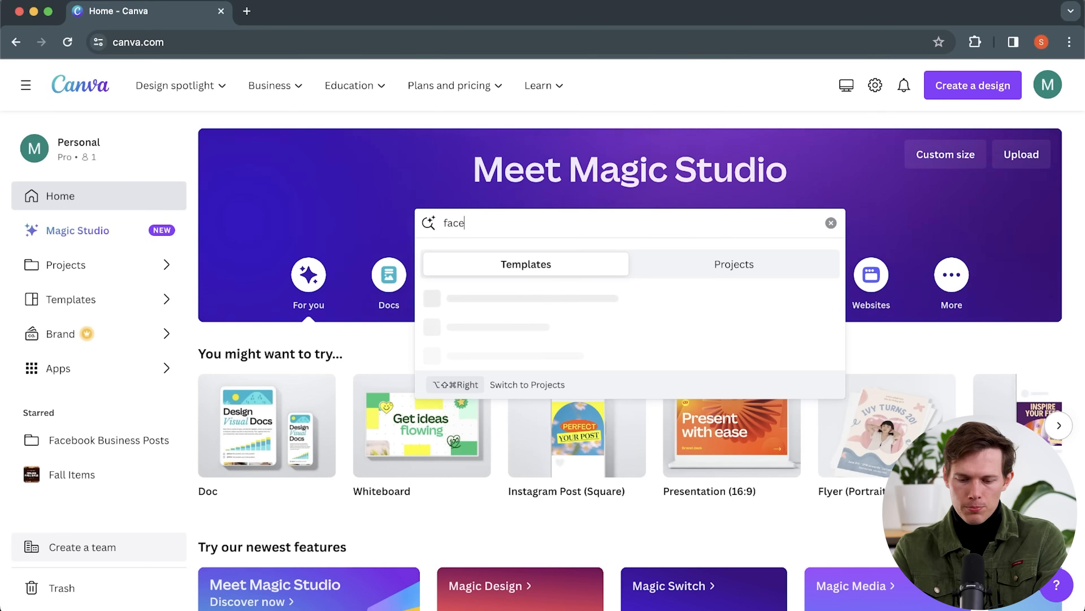
pyautogui.write('book post for coffee shop')
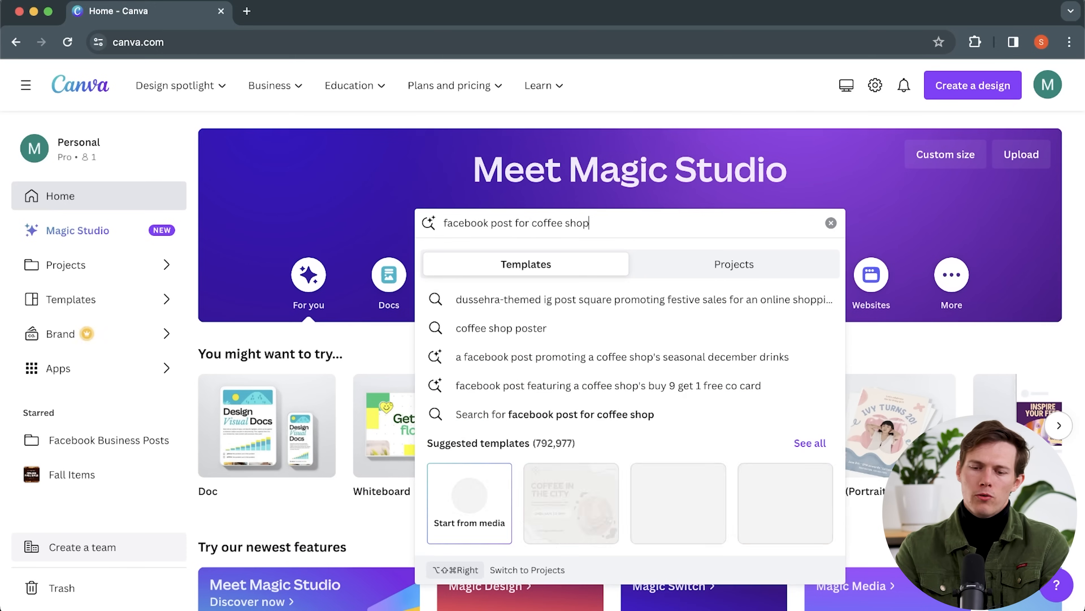
pyautogui.press('Return')
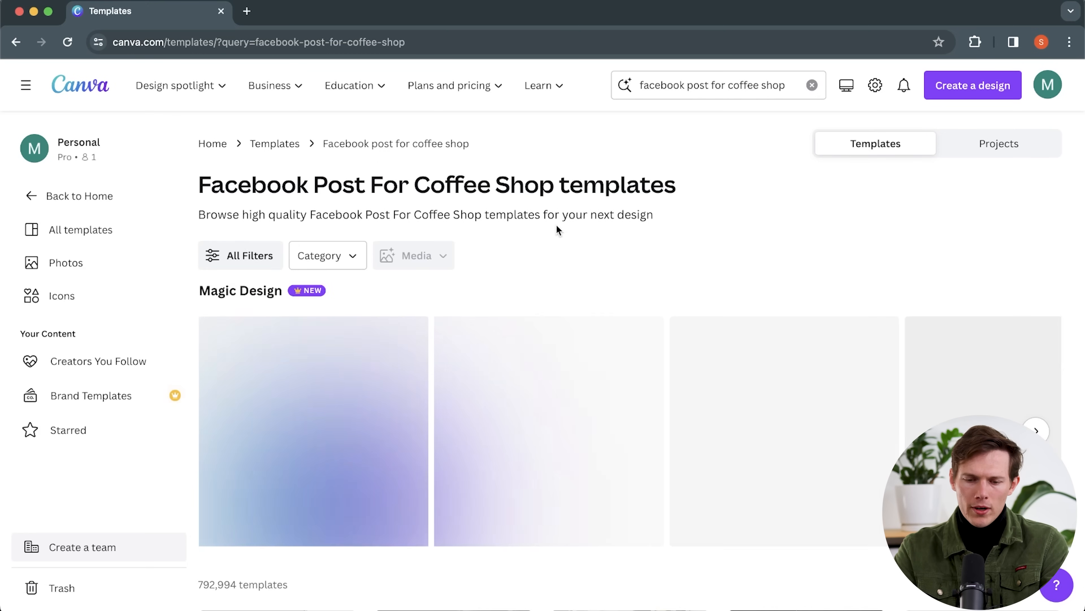
# - Browse the results and open the Brown Simple Coffee Shop Facebook Post template
pyautogui.scroll(-3, 556, 230)
pyautogui.scroll(-2, 556, 230)
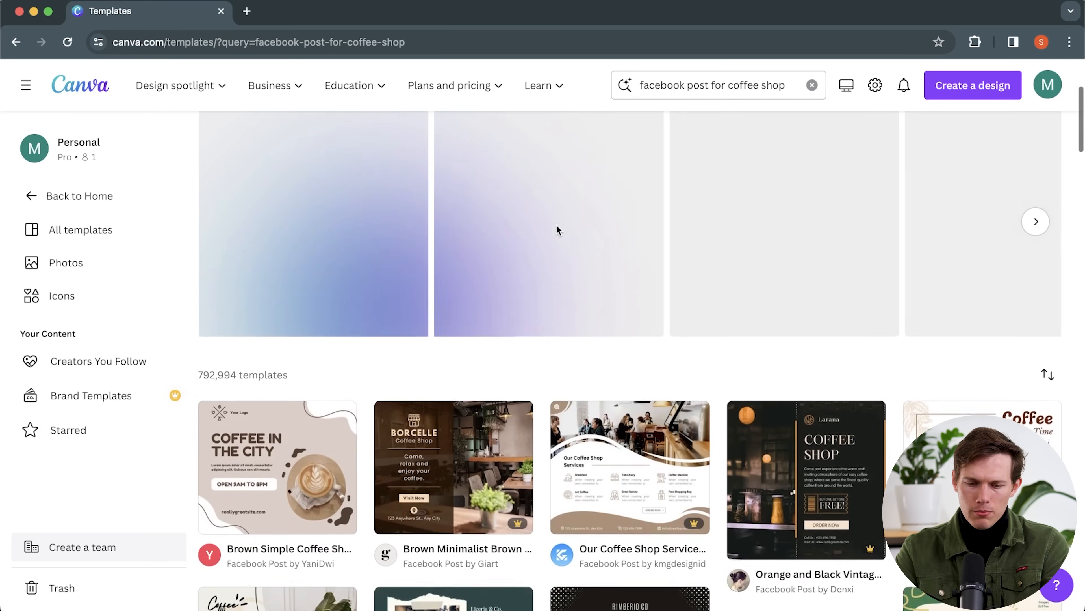
pyautogui.scroll(2, 556, 230)
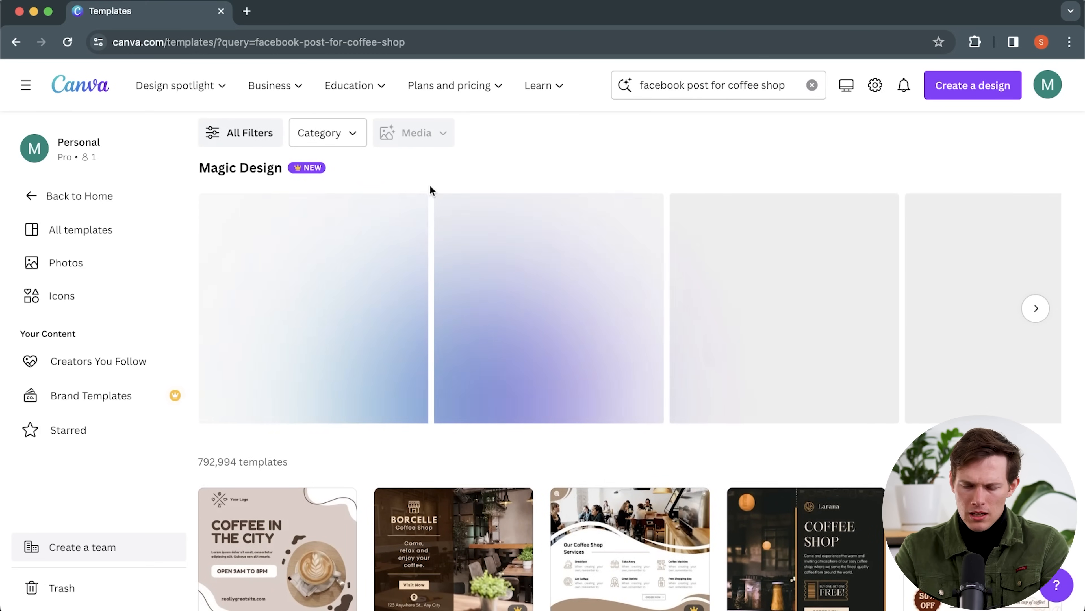
pyautogui.scroll(-3, 494, 292)
pyautogui.scroll(-2, 493, 289)
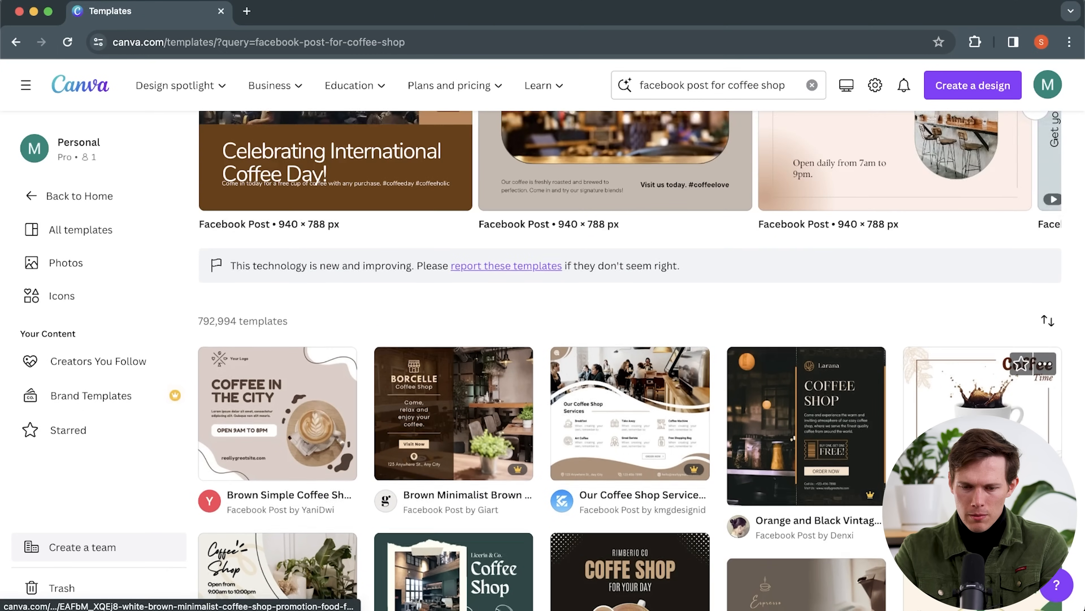
pyautogui.scroll(5, 493, 290)
pyautogui.scroll(-1, 494, 289)
pyautogui.scroll(1, 493, 289)
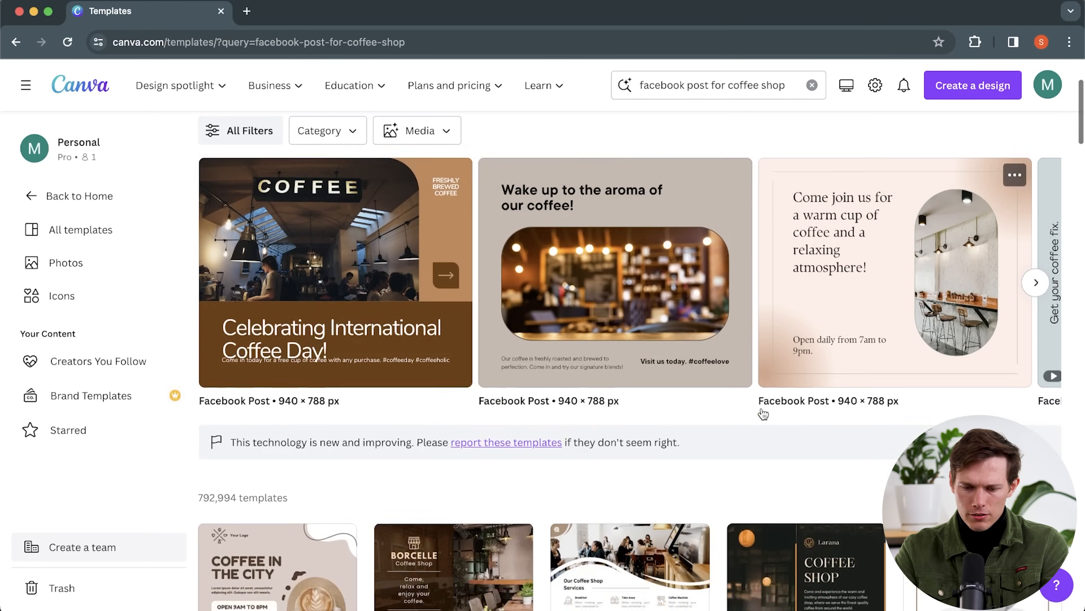
pyautogui.scroll(-5, 765, 385)
pyautogui.click(290, 335)
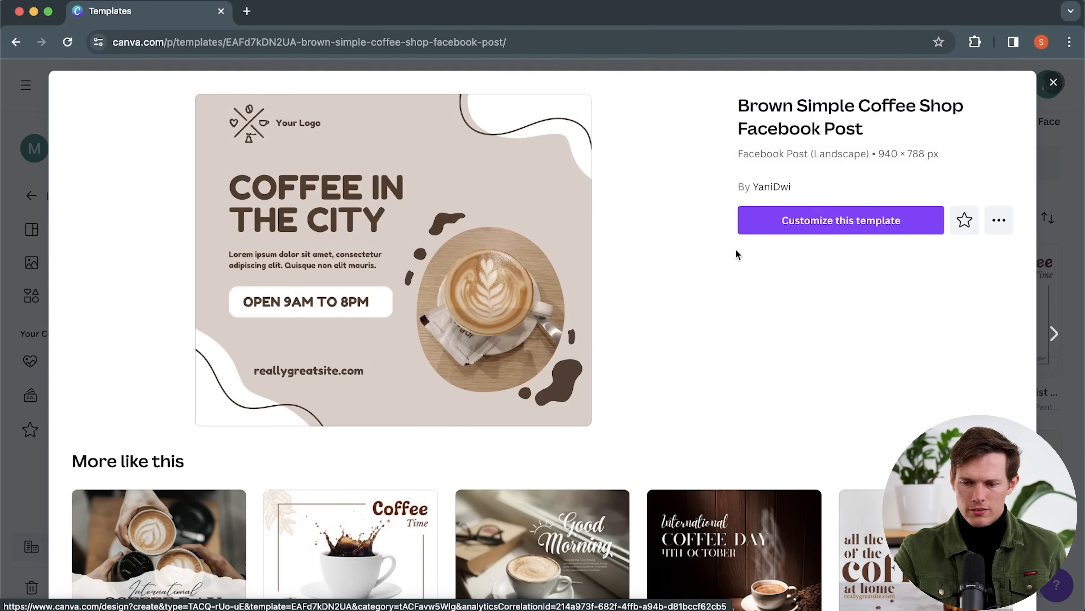
# - Open the template in the editor and replace the Your Logo text with Mike's Local Coffee
pyautogui.click(801, 227)
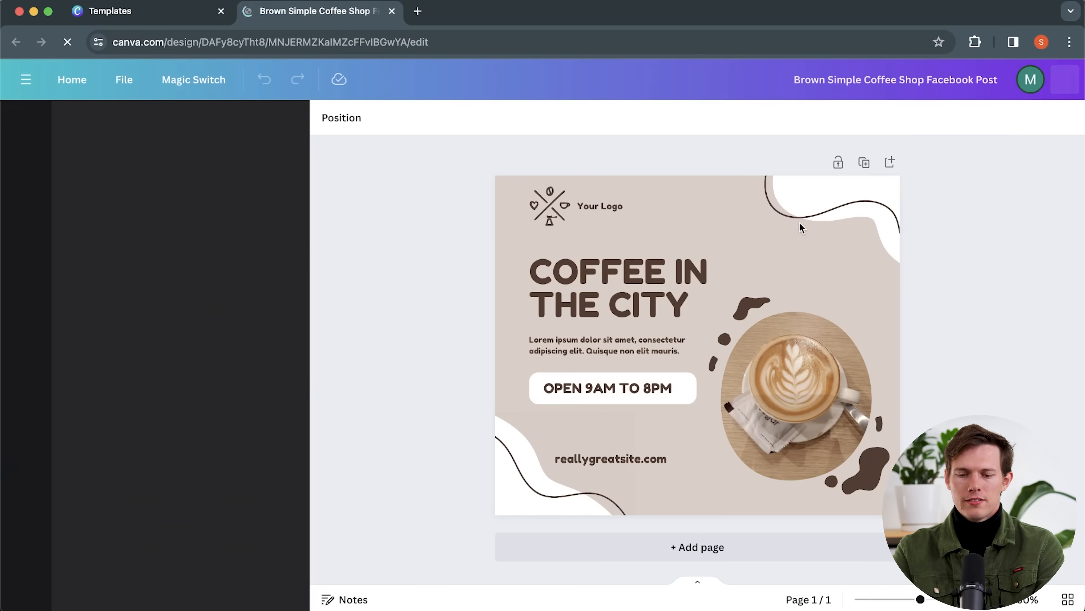
pyautogui.click(800, 223)
pyautogui.click(554, 209)
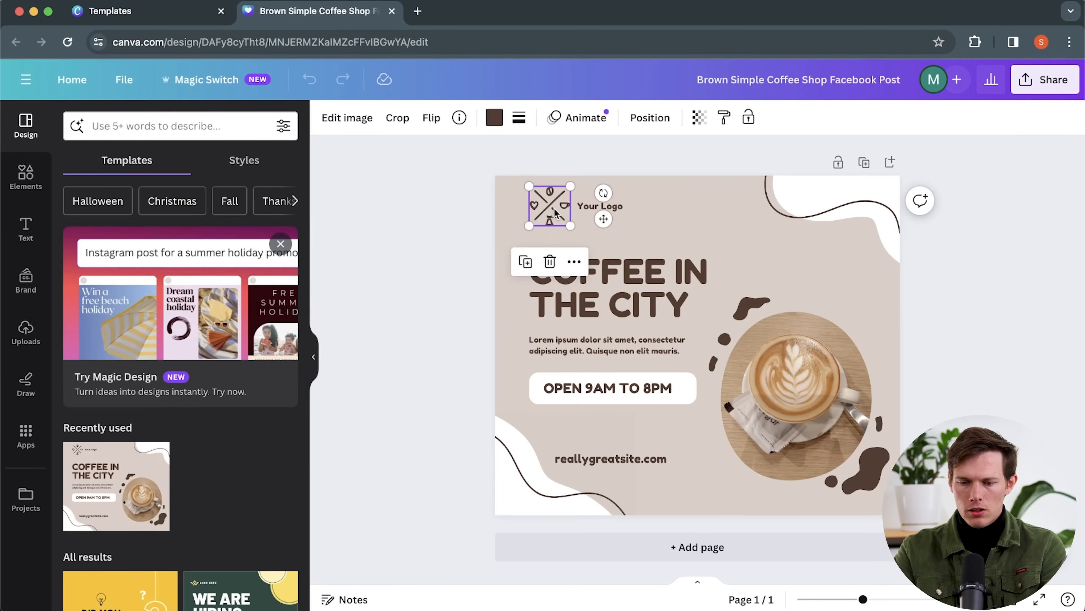
pyautogui.doubleClick(590, 206)
pyautogui.write("Mike's Coffee Shop")
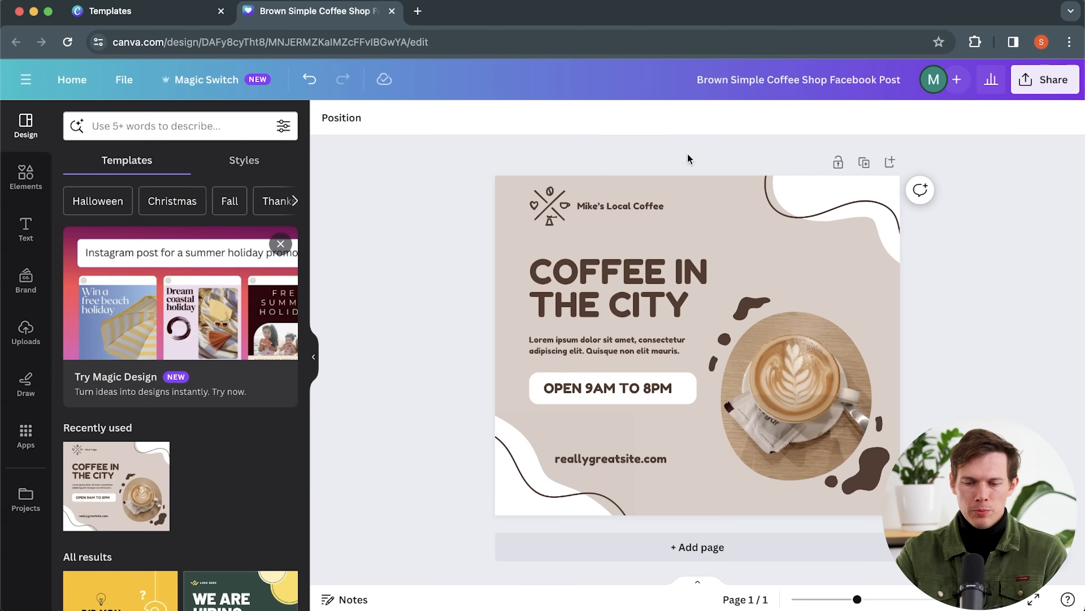
pyautogui.click(621, 205)
pyautogui.click(549, 205)
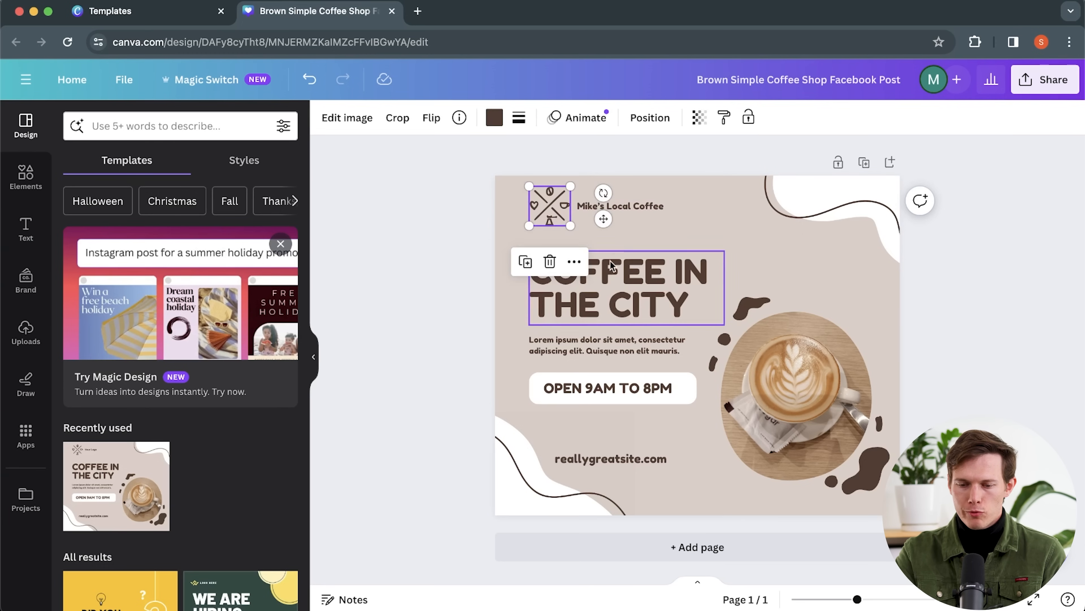
pyautogui.click(619, 262)
pyautogui.click(647, 284)
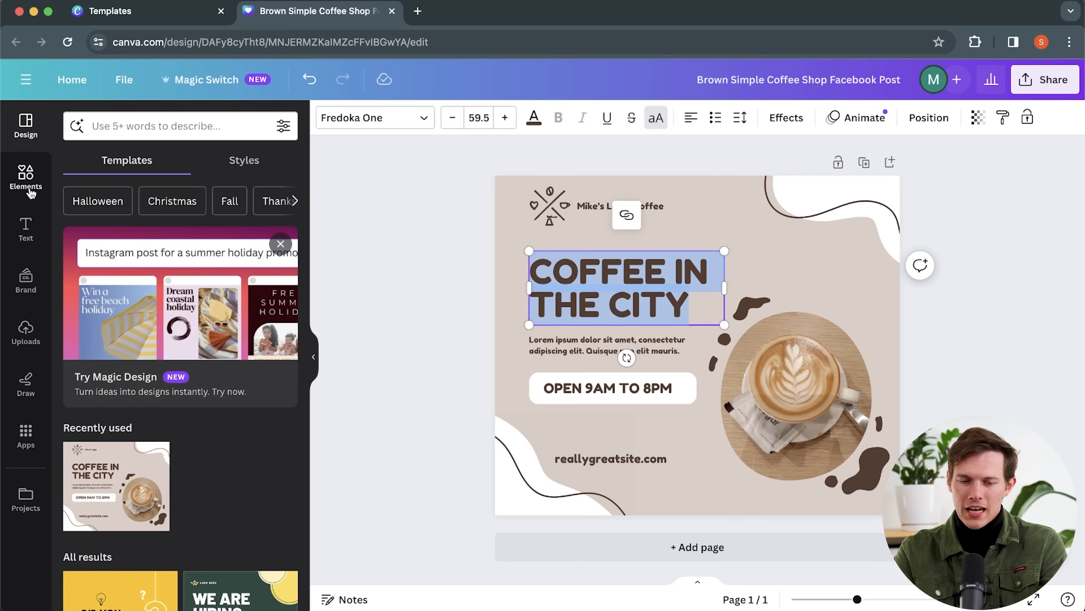
pyautogui.click(27, 175)
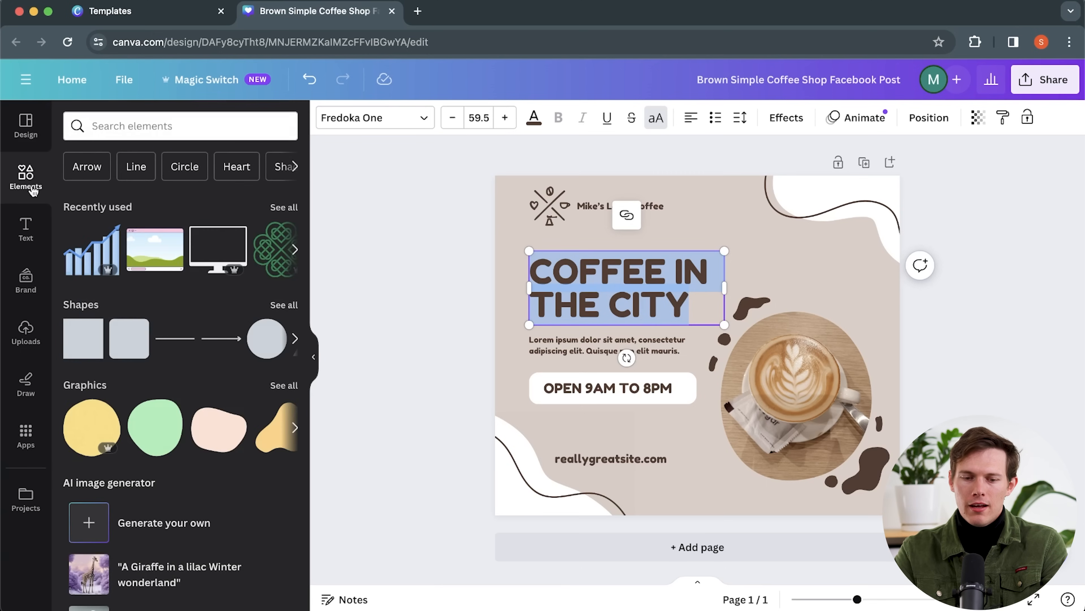
# - Search Elements for coffee, try a coffee-cup graphic on the latte photo, then remove it
pyautogui.click(117, 127)
pyautogui.write('coffee')
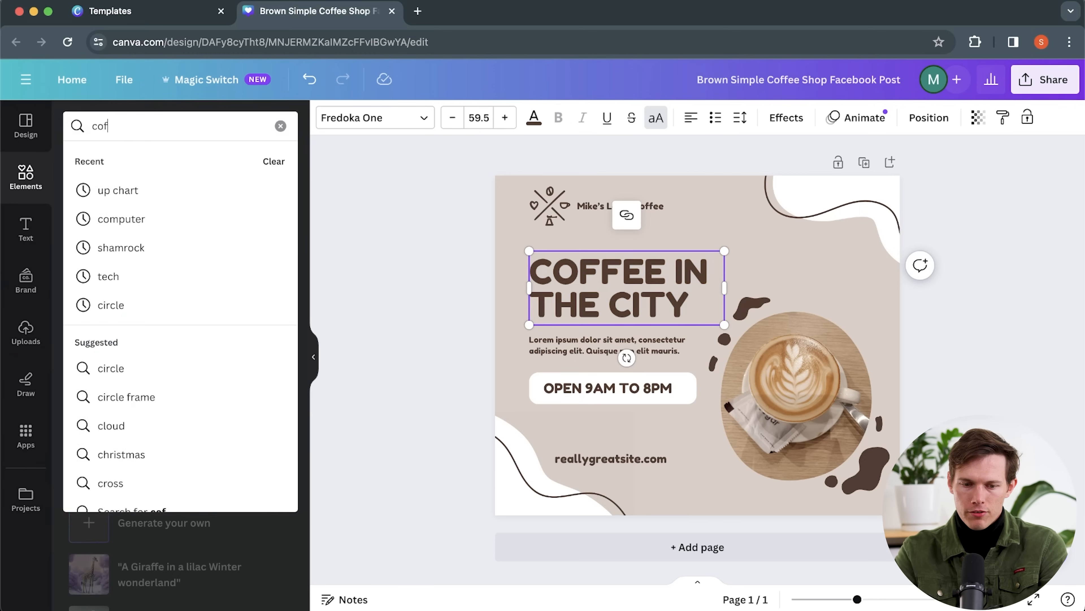
pyautogui.press('Return')
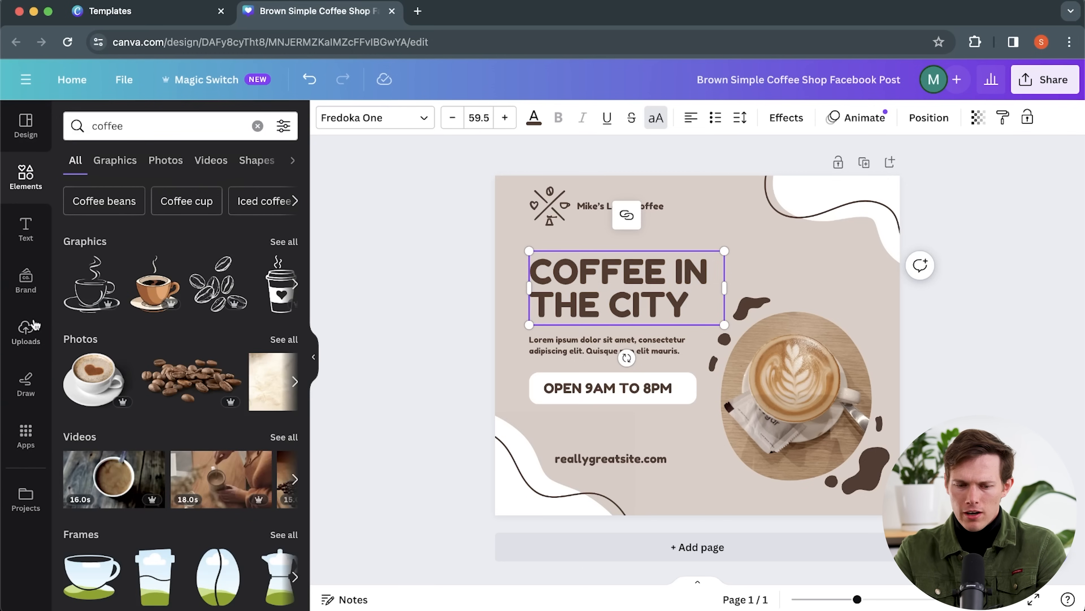
pyautogui.moveTo(81, 293); pyautogui.dragTo(795, 302)
pyautogui.press('Delete')
pyautogui.click(418, 210)
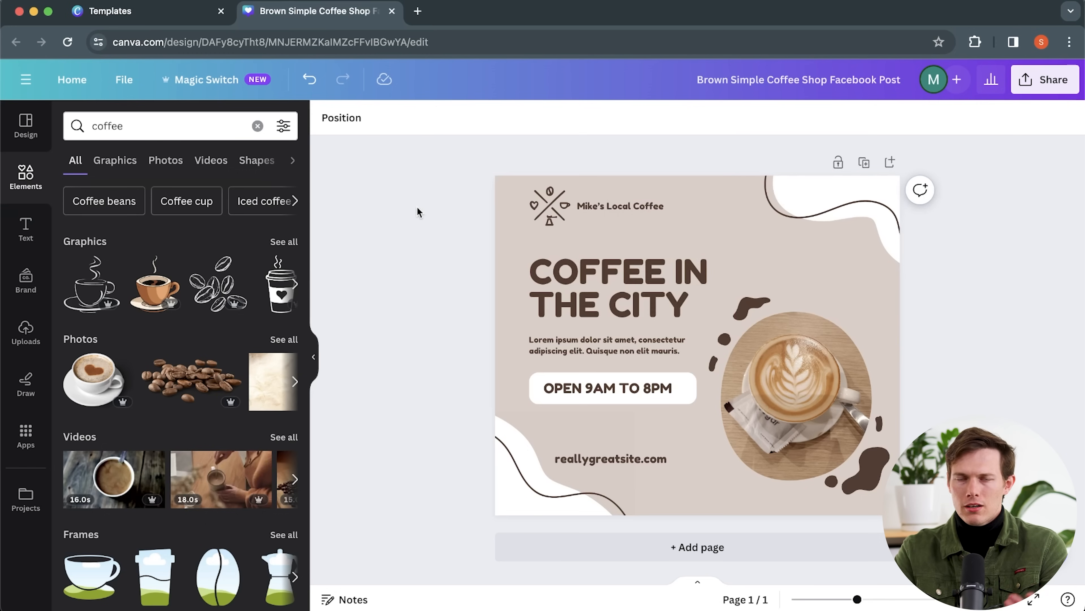
# - Download the design as a PNG image
pyautogui.click(1038, 80)
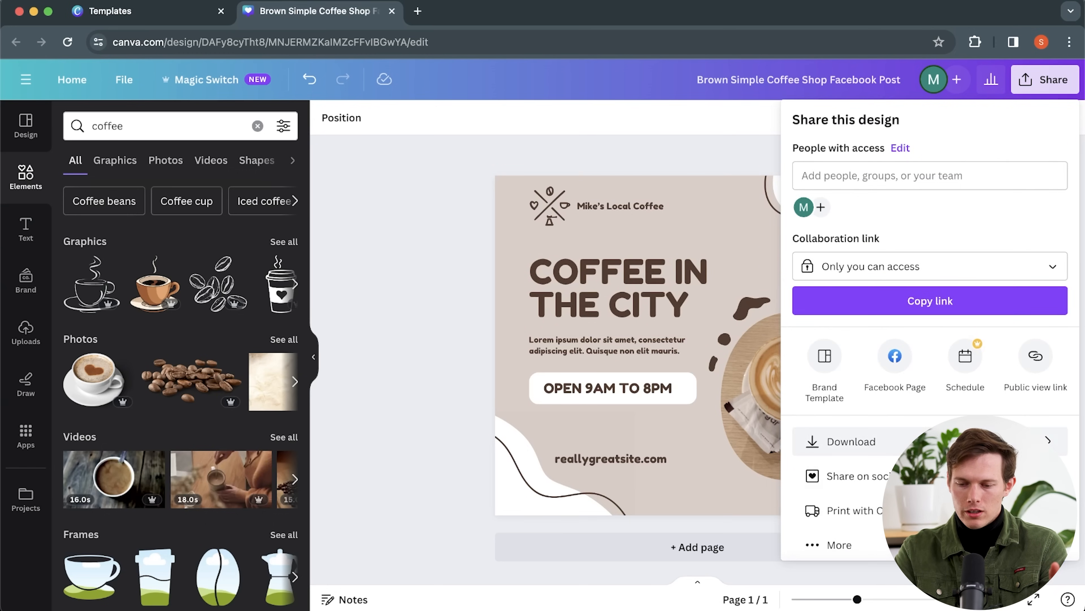
pyautogui.click(850, 441)
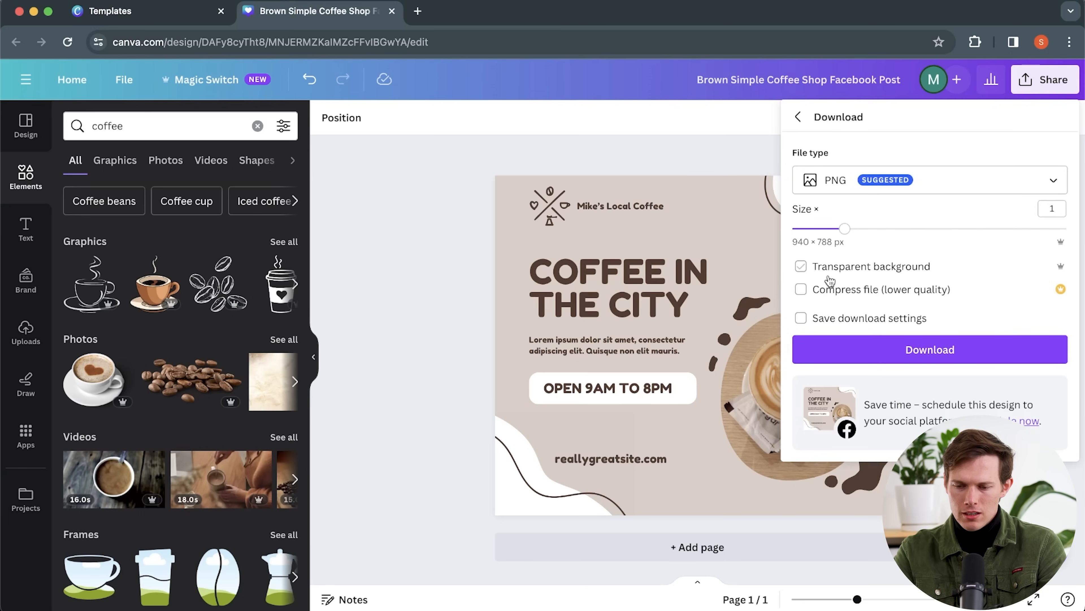
pyautogui.click(859, 349)
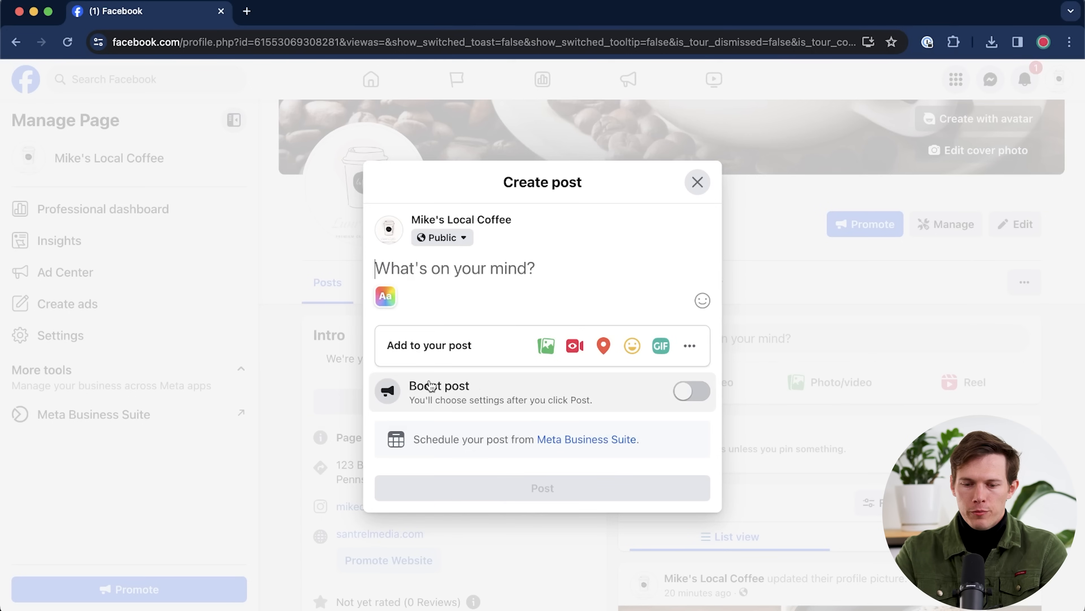
# - Publish the post with Brown Simple Coffee Post.png attached, declining the event suggestion
pyautogui.click(545, 345)
pyautogui.click(527, 307)
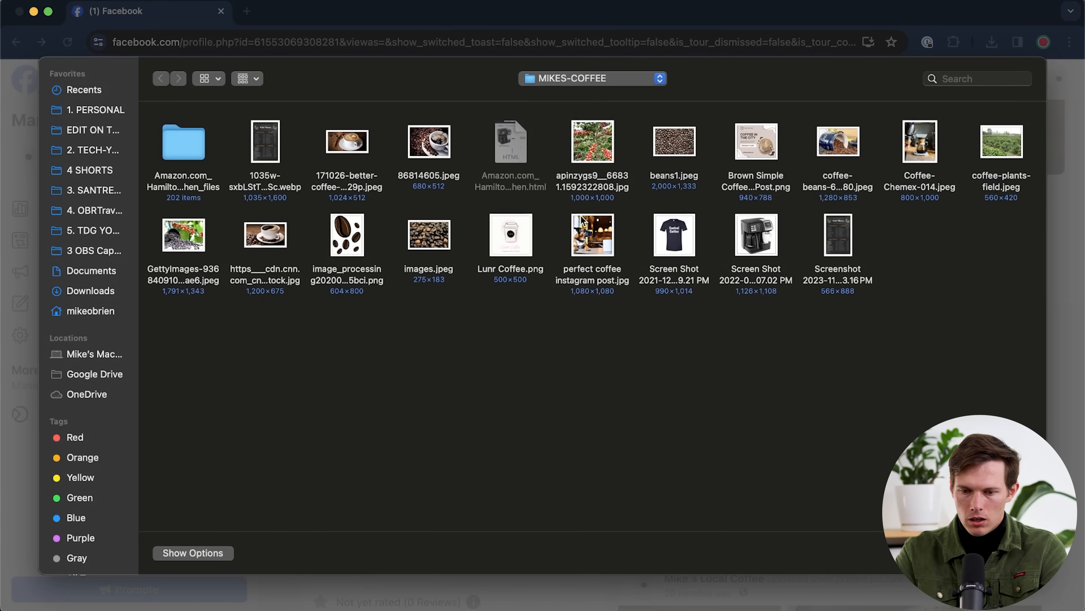
pyautogui.doubleClick(758, 151)
pyautogui.click(540, 535)
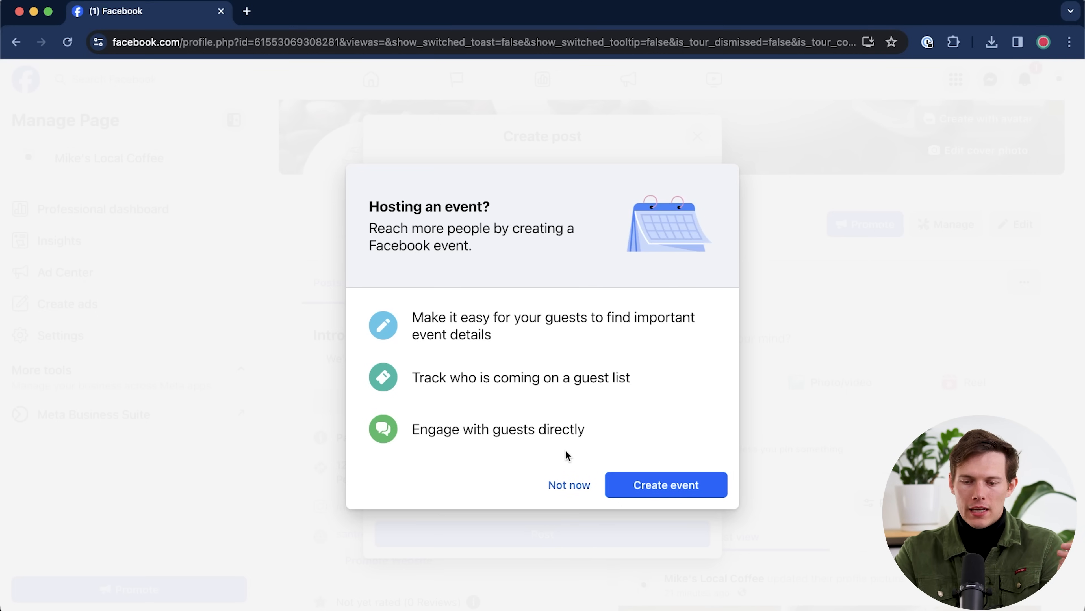
pyautogui.click(570, 485)
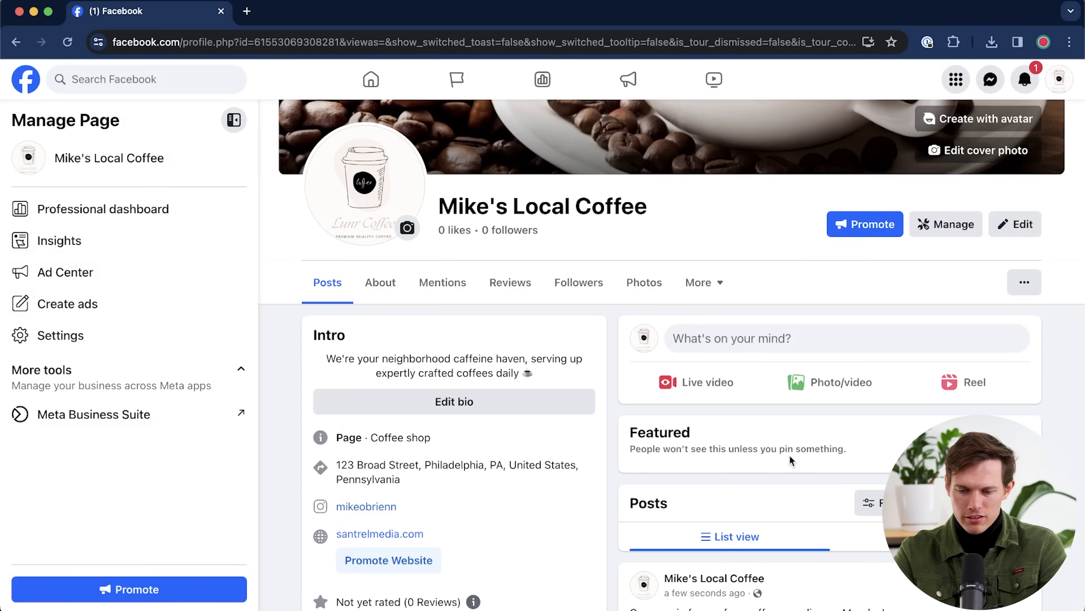
pyautogui.scroll(-5, 789, 455)
# - Start a new page post with Coffee-Chemex-014.jpeg attached and begin its caption
pyautogui.scroll(5, 790, 461)
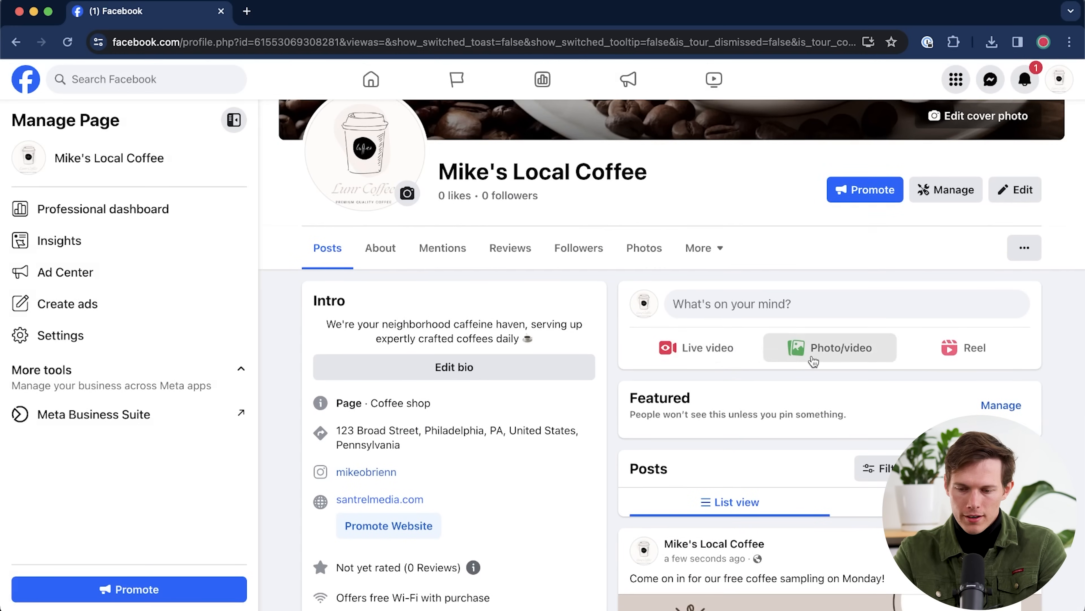
pyautogui.click(814, 350)
pyautogui.click(555, 340)
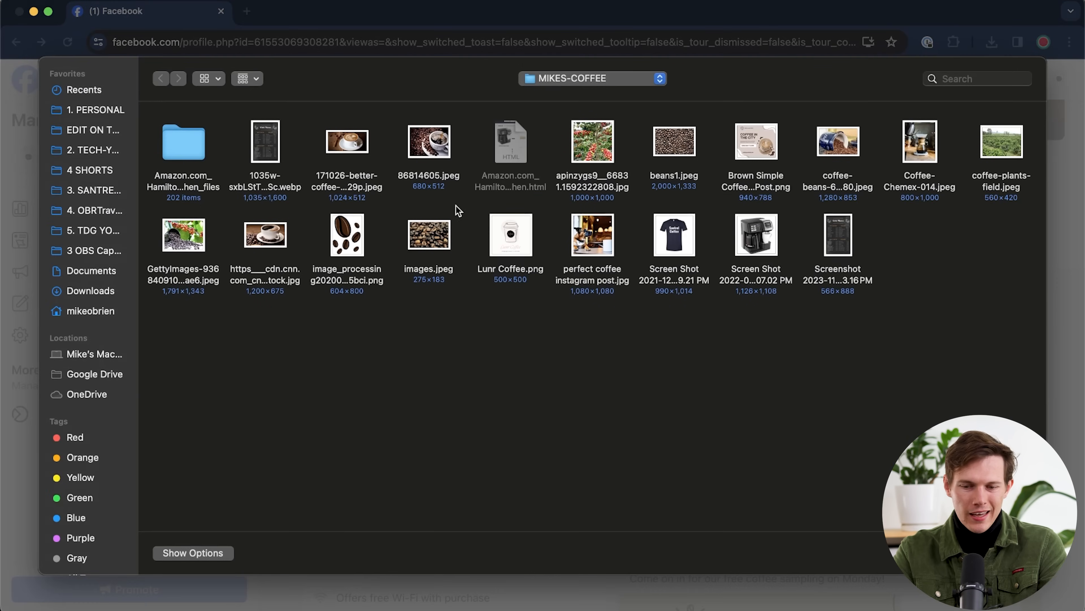
pyautogui.click(930, 155)
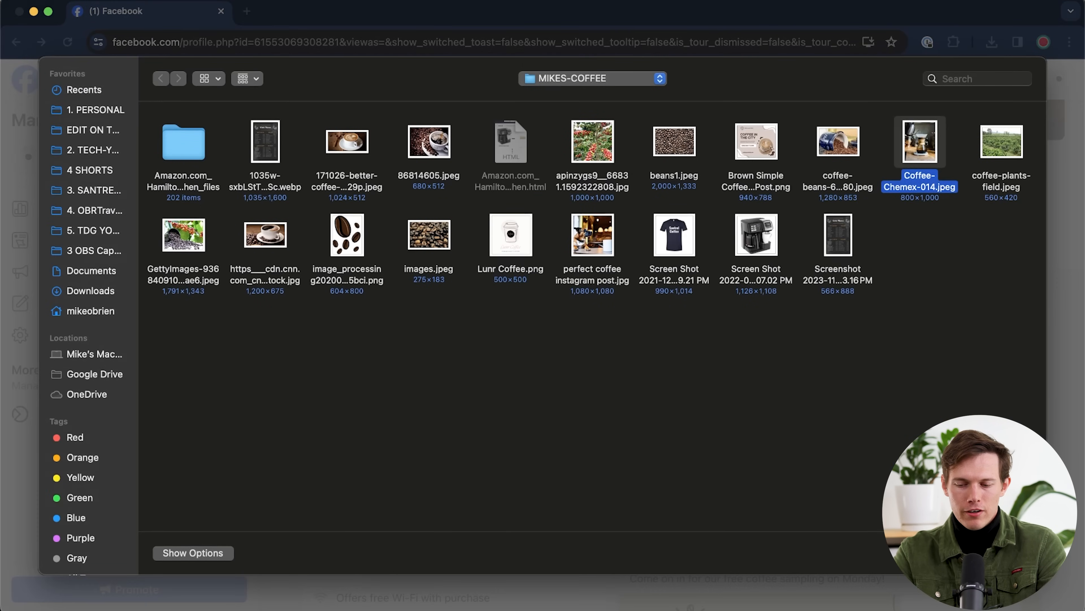
pyautogui.press('Return')
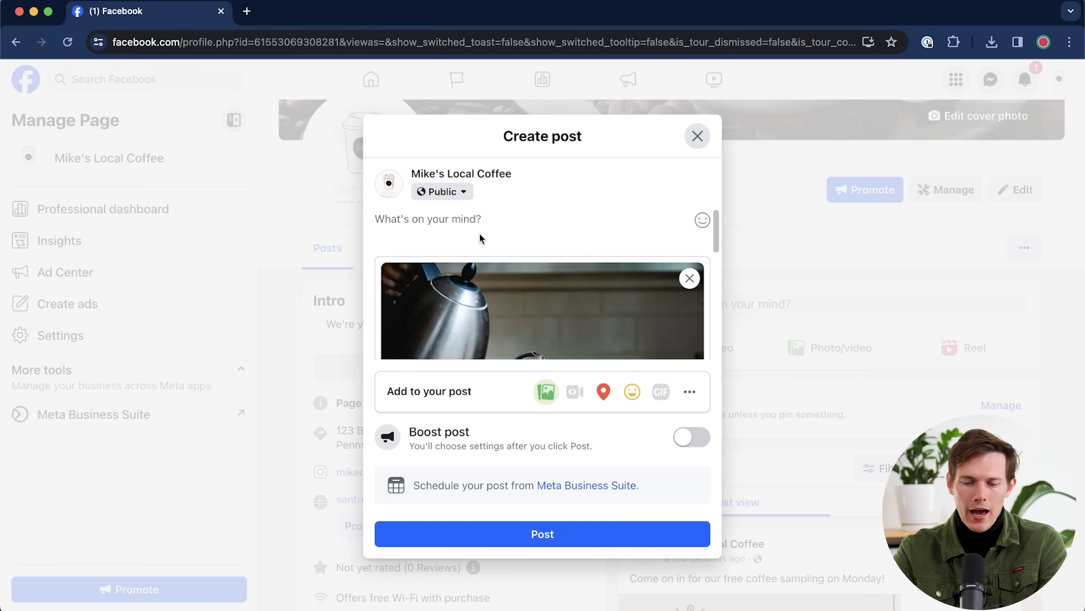
pyautogui.click(474, 226)
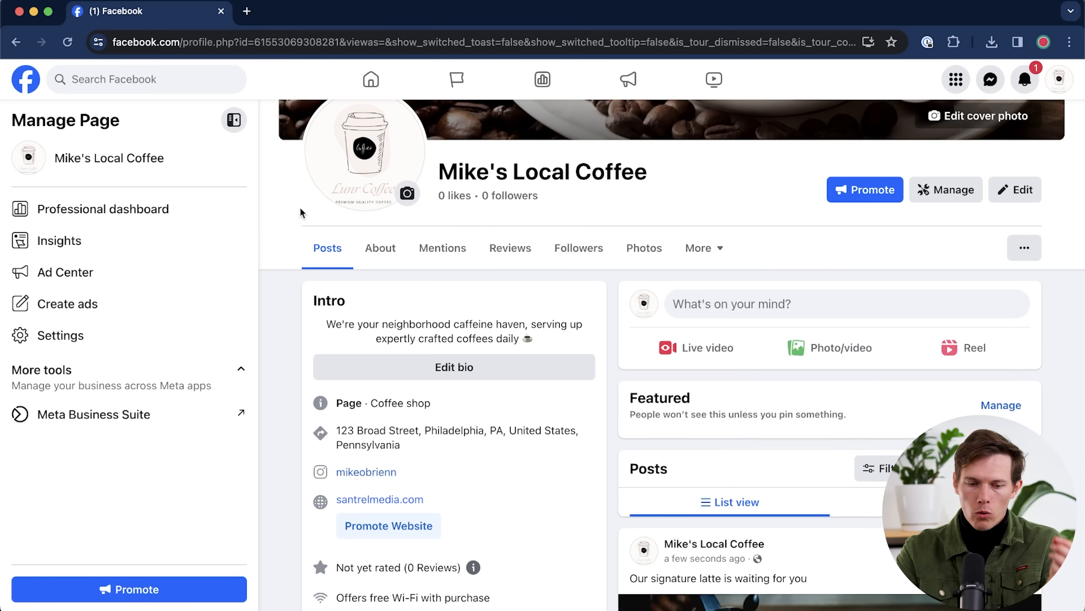
# - Open Page settings and start editing the empty username field
pyautogui.click(76, 341)
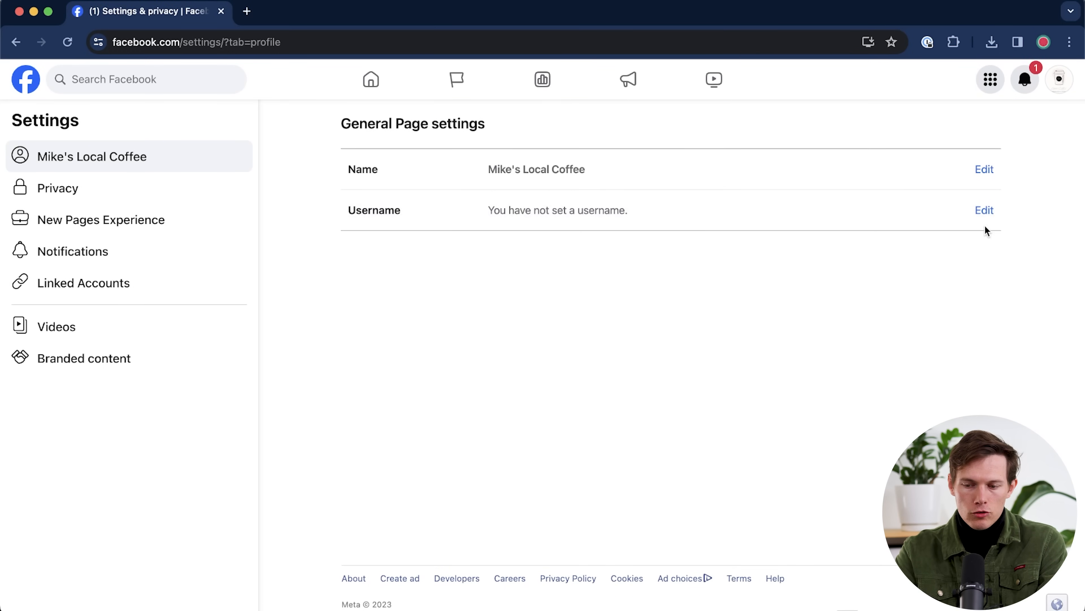
pyautogui.click(986, 215)
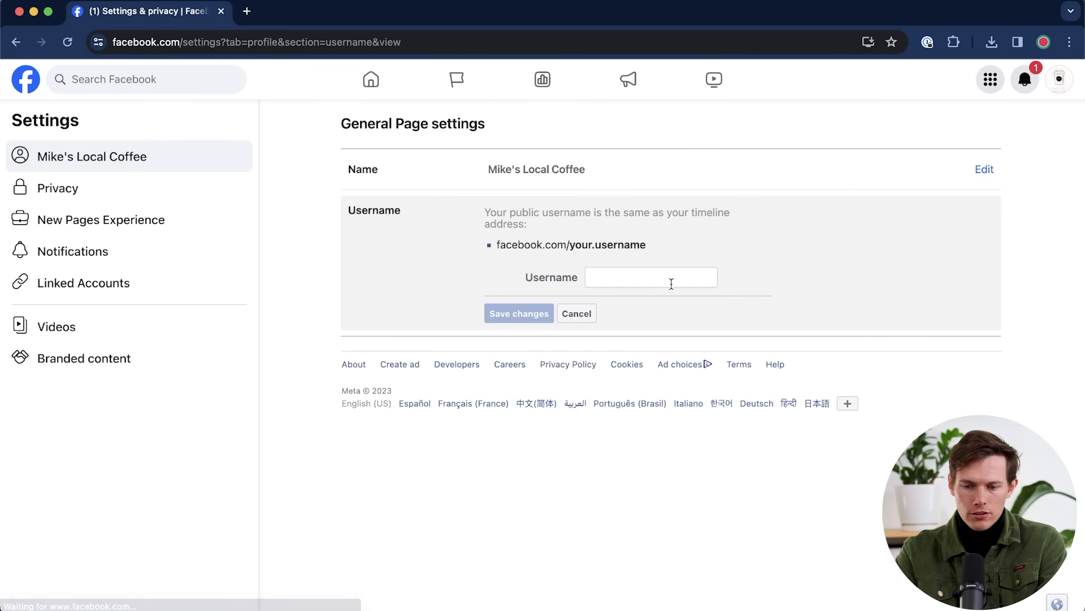
pyautogui.click(669, 278)
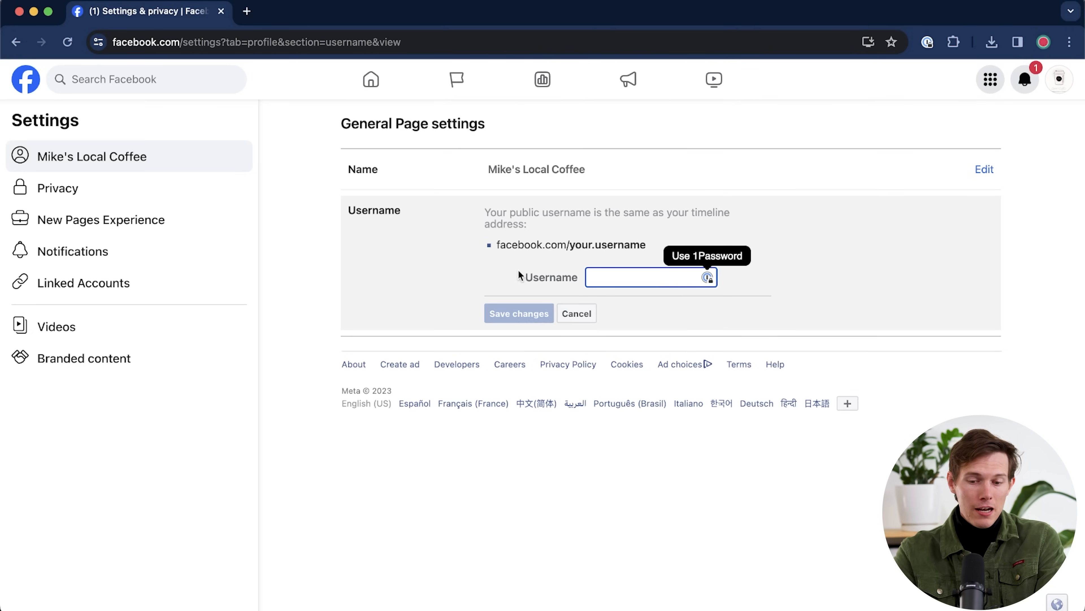
pyautogui.click(497, 246)
pyautogui.moveTo(498, 246); pyautogui.dragTo(636, 241)
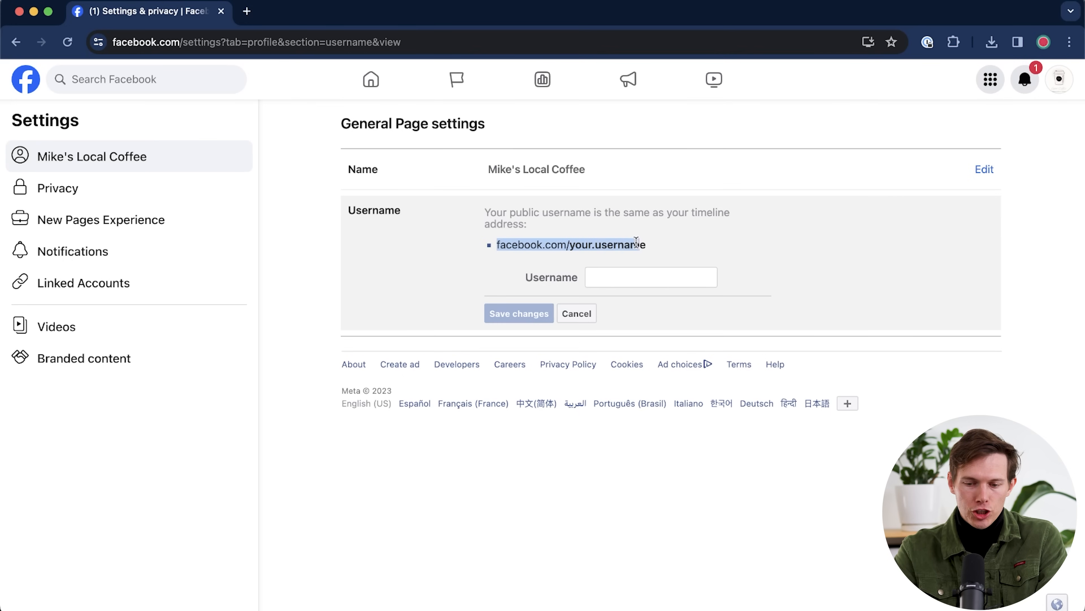
pyautogui.click(632, 277)
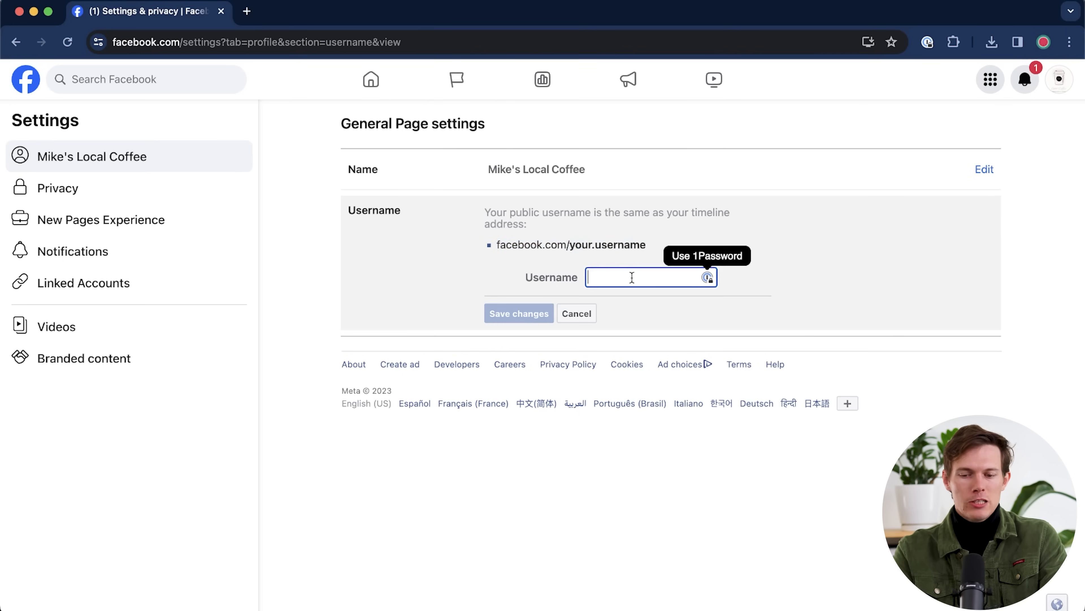
# - Set the page username to mikeslocalcoffee and save it
pyautogui.write('mik')
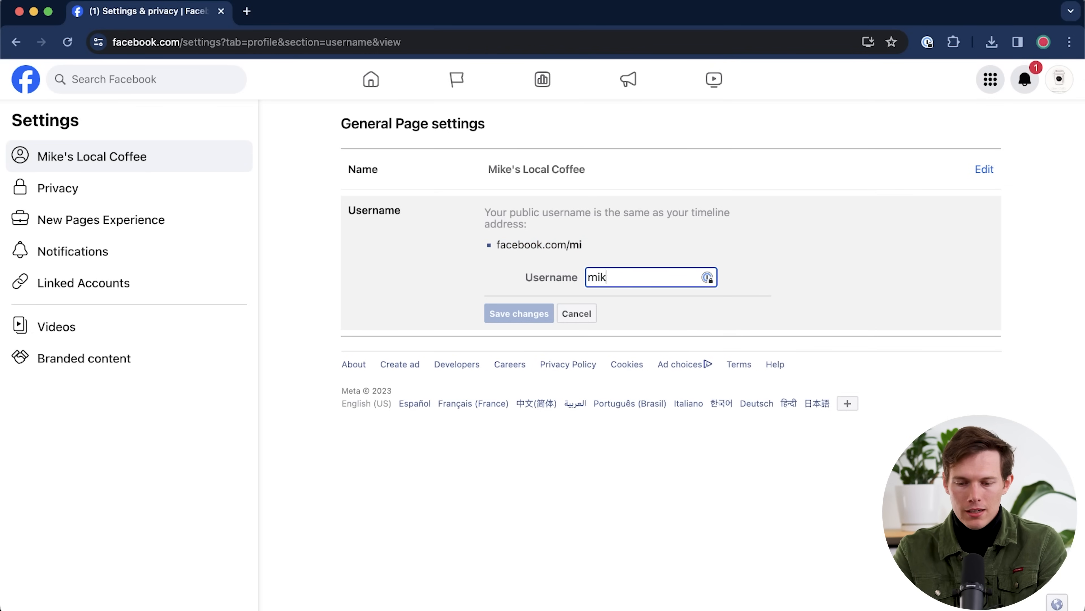
pyautogui.write('eslocalcoffeeshop')
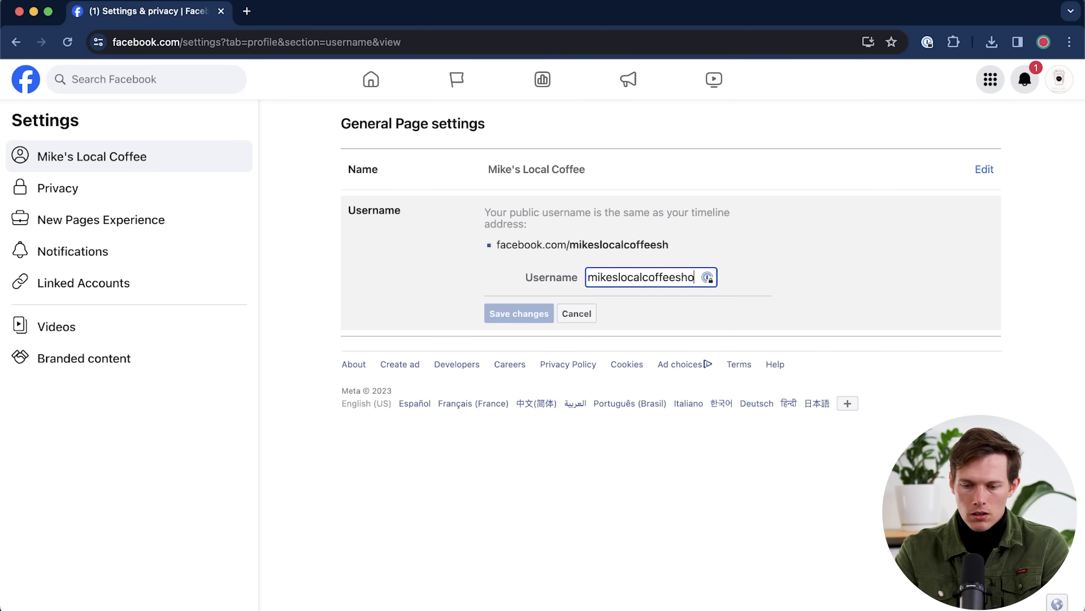
pyautogui.press('BackSpace')
pyautogui.press('BackSpace')
pyautogui.press('BackSpace')
pyautogui.press('BackSpace')
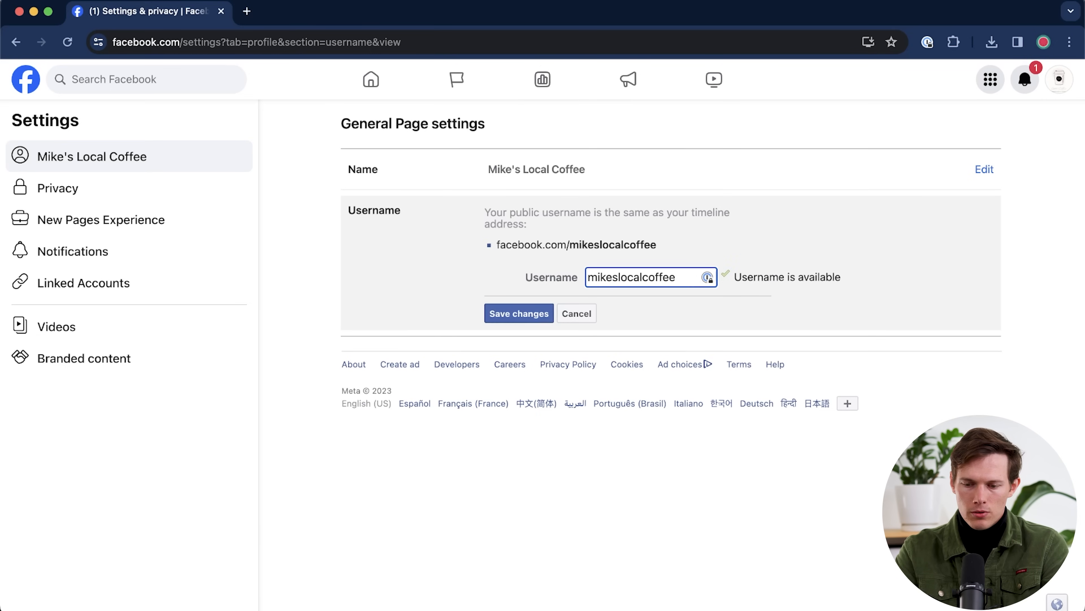
pyautogui.click(518, 314)
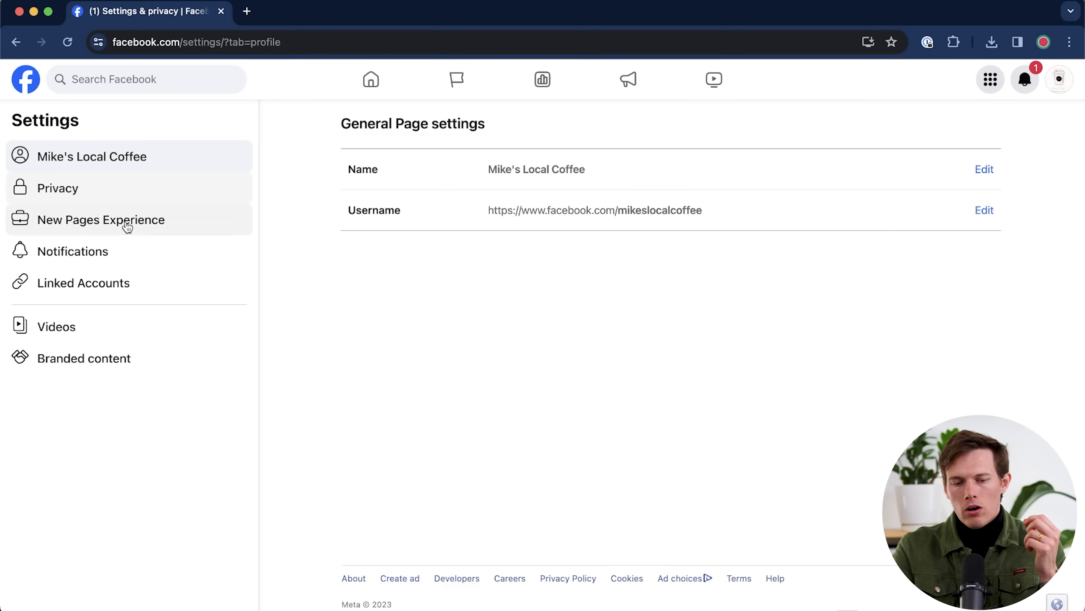
# - In Privacy, make the page's follows visible to Only me, then go to Blocking
pyautogui.click(176, 198)
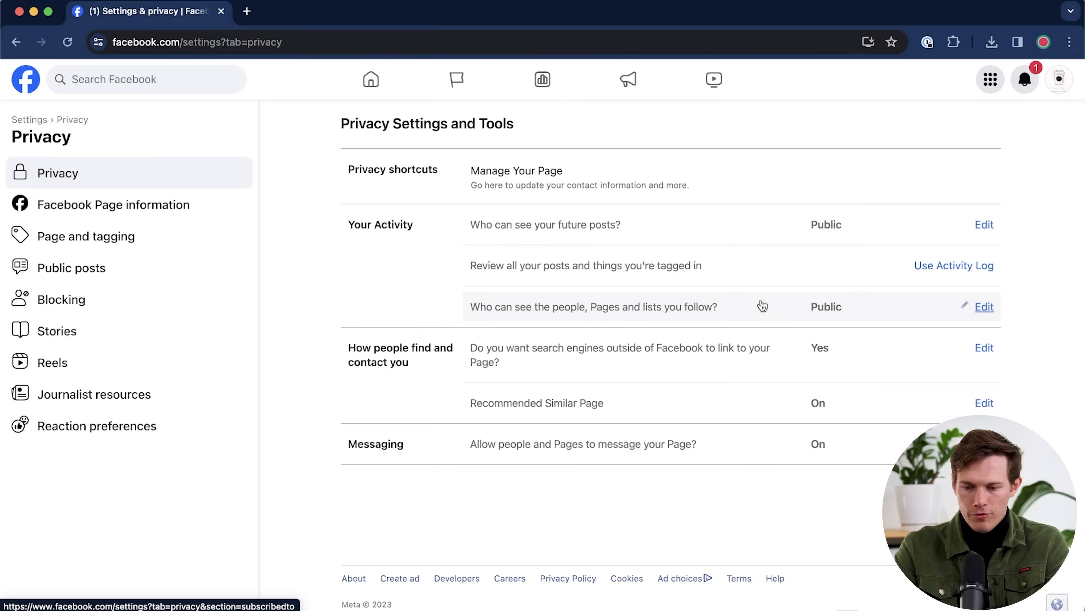
pyautogui.click(966, 307)
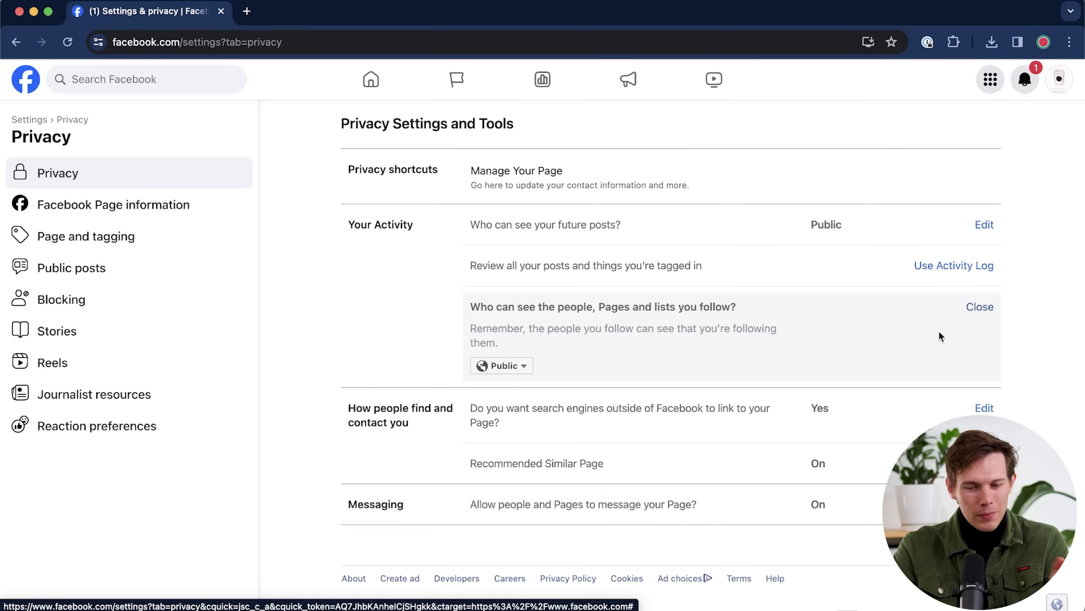
pyautogui.click(500, 367)
pyautogui.click(508, 405)
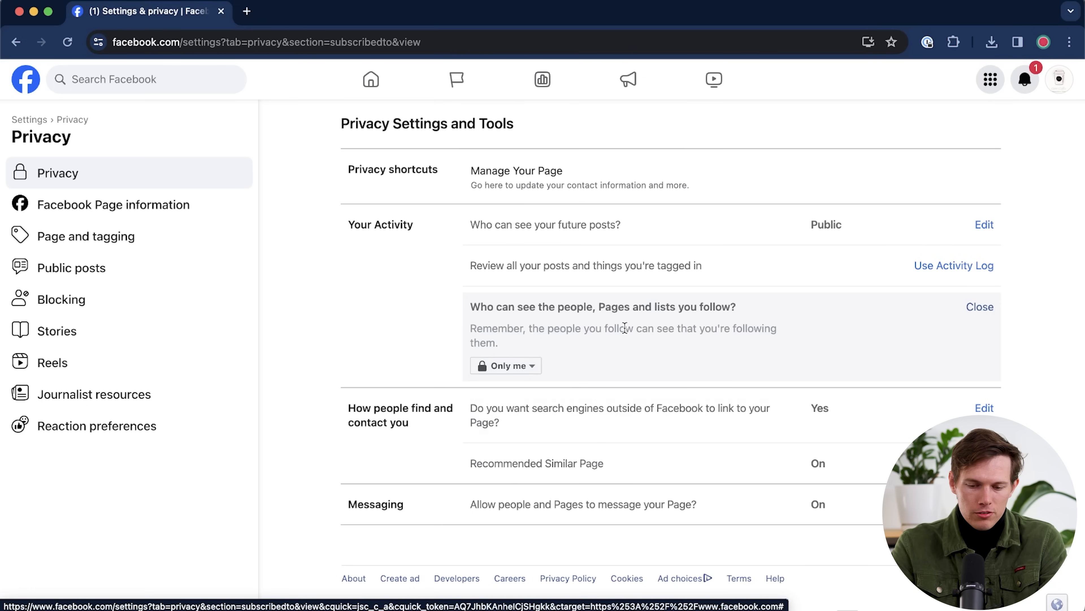
pyautogui.scroll(-1, 653, 388)
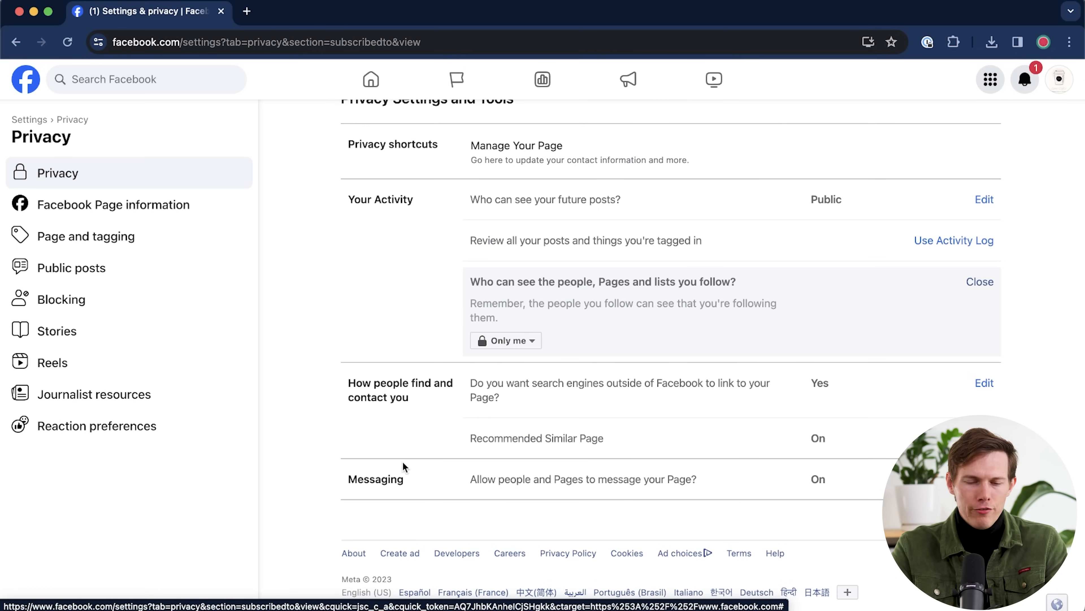
pyautogui.click(171, 300)
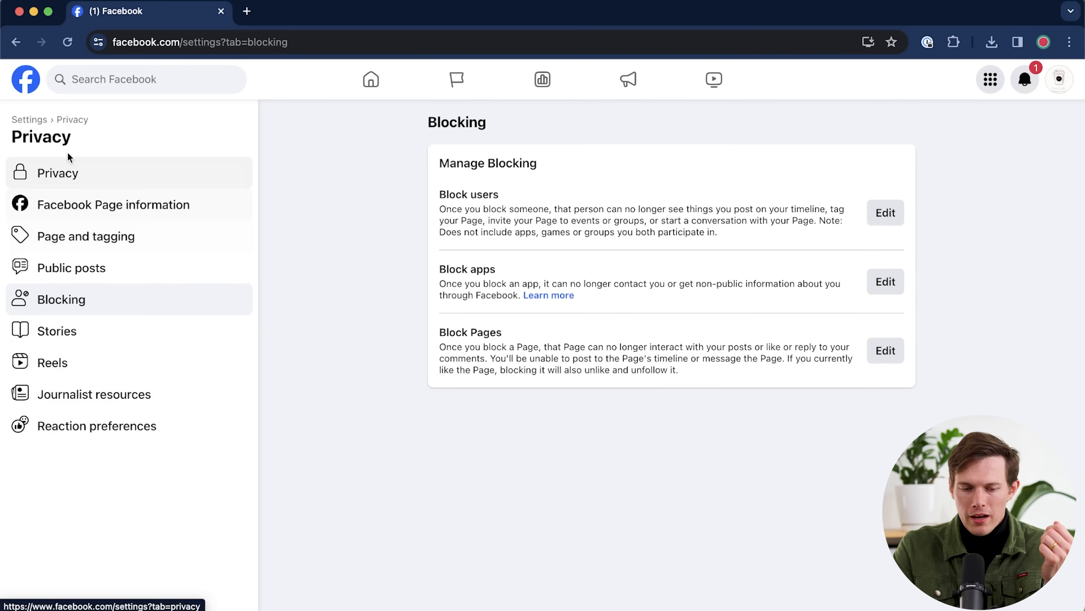
# - Look through New Pages Experience, Advanced Messaging and Linked Accounts, returning to Settings each time
pyautogui.click(32, 124)
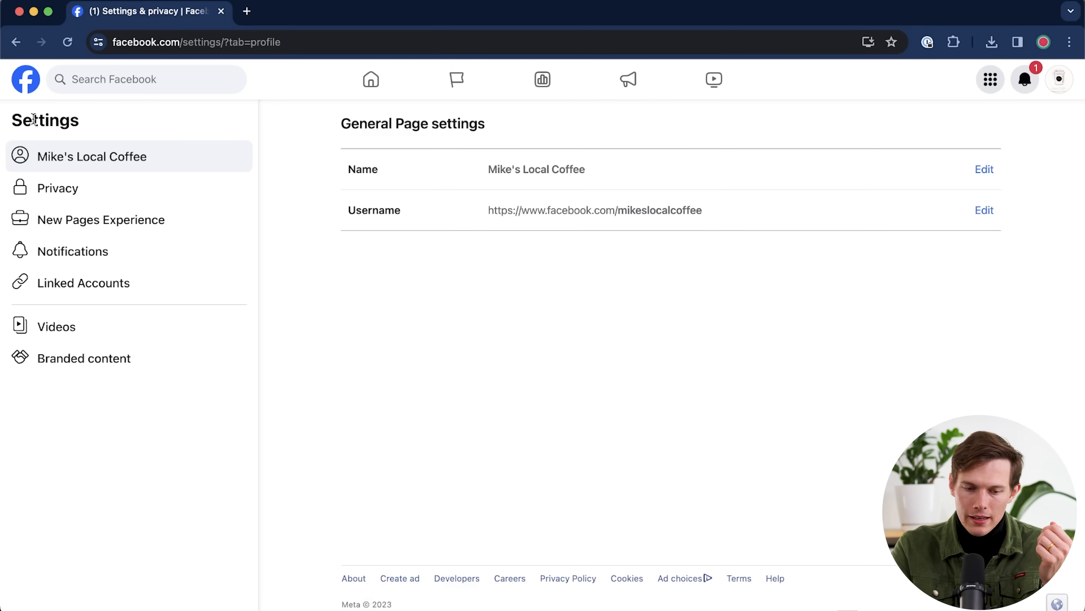
pyautogui.click(105, 227)
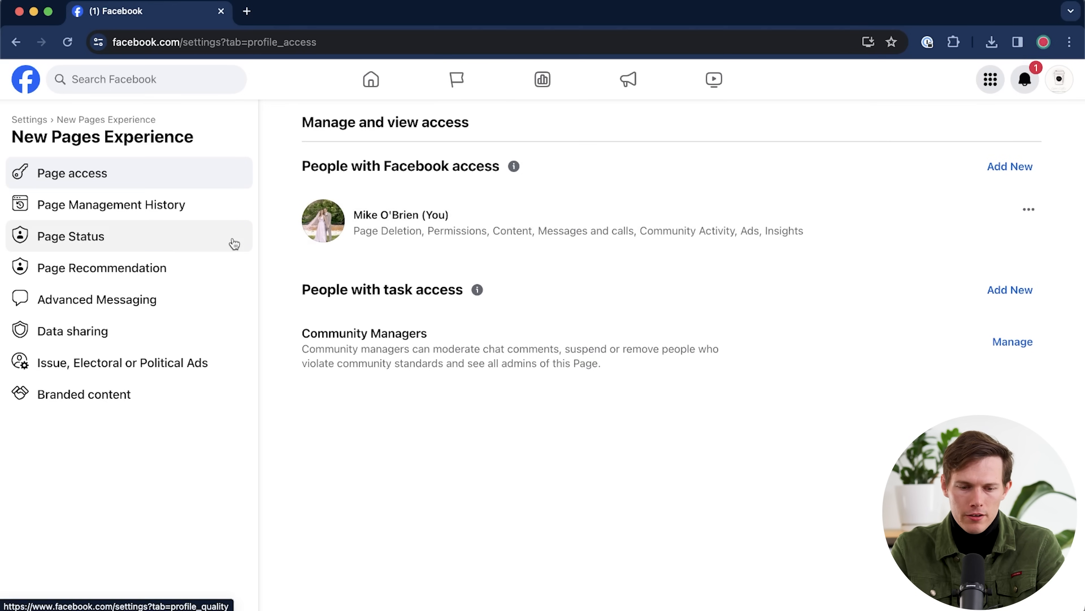
pyautogui.click(111, 299)
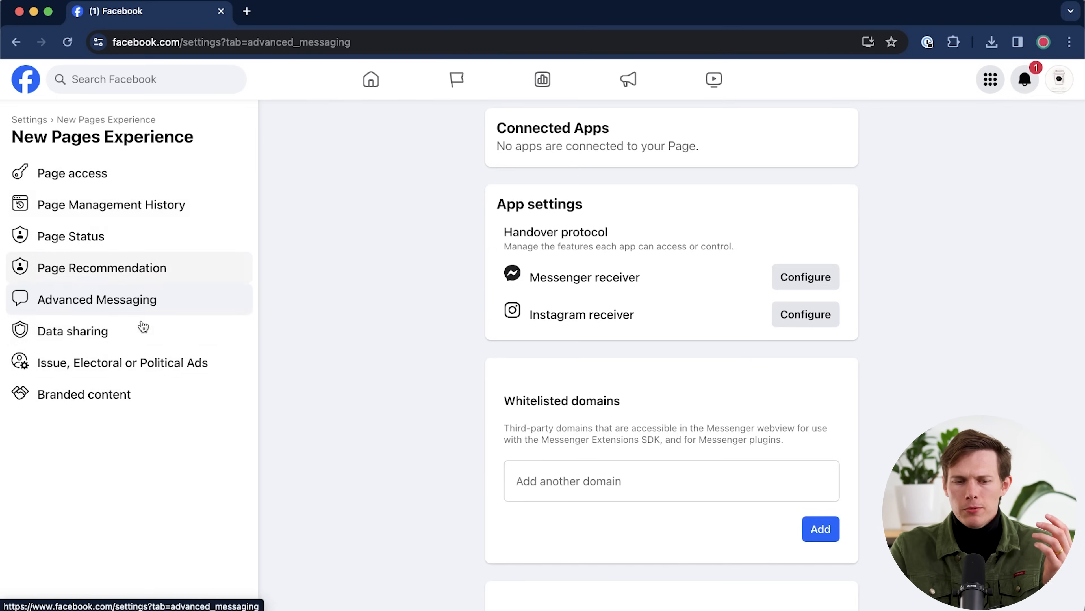
pyautogui.click(33, 122)
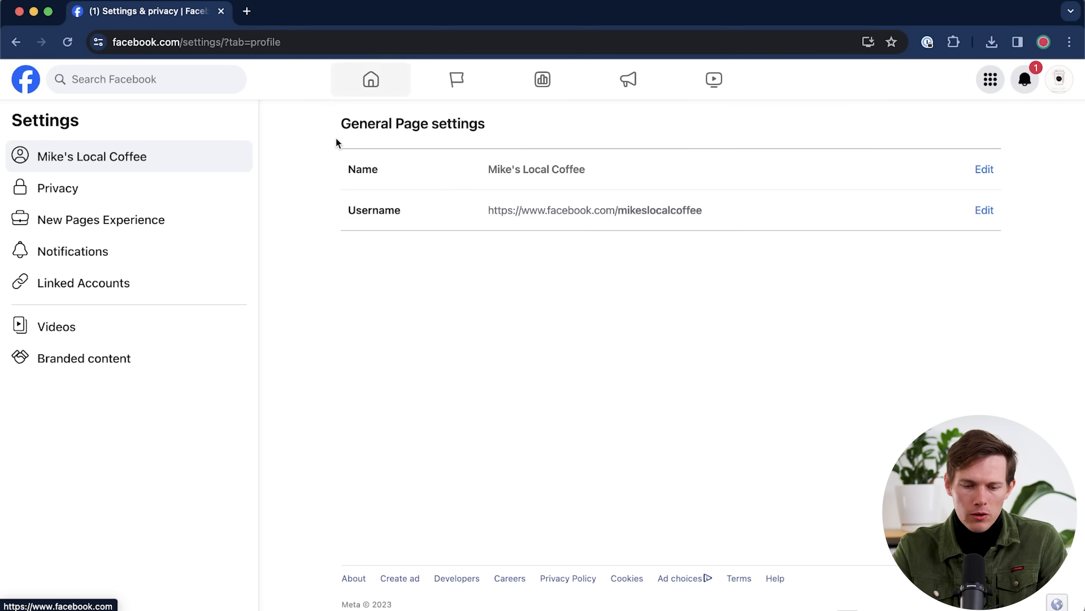
pyautogui.click(83, 290)
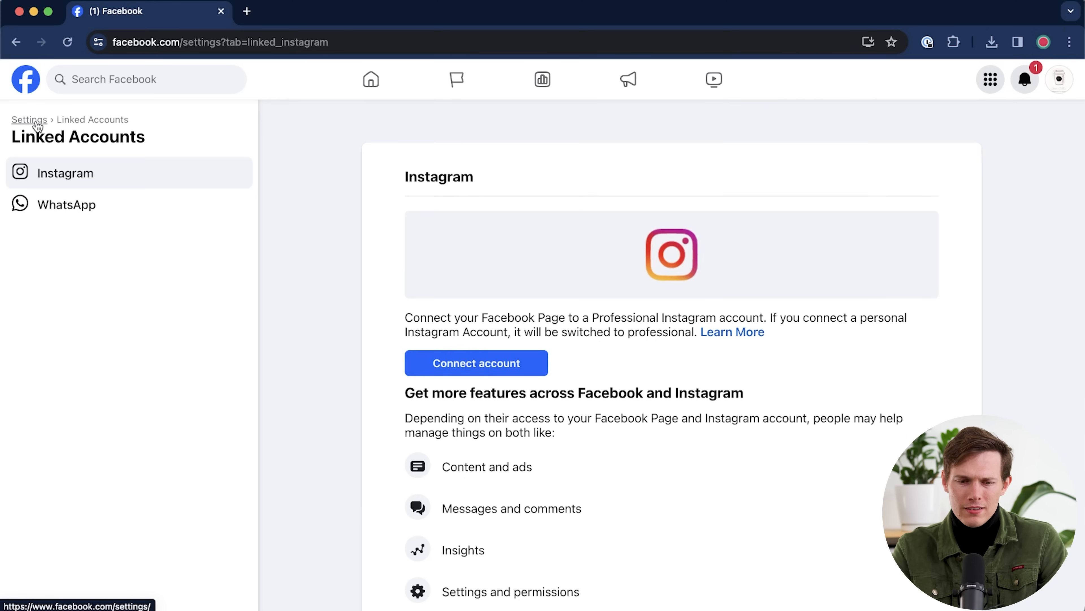
pyautogui.click(37, 124)
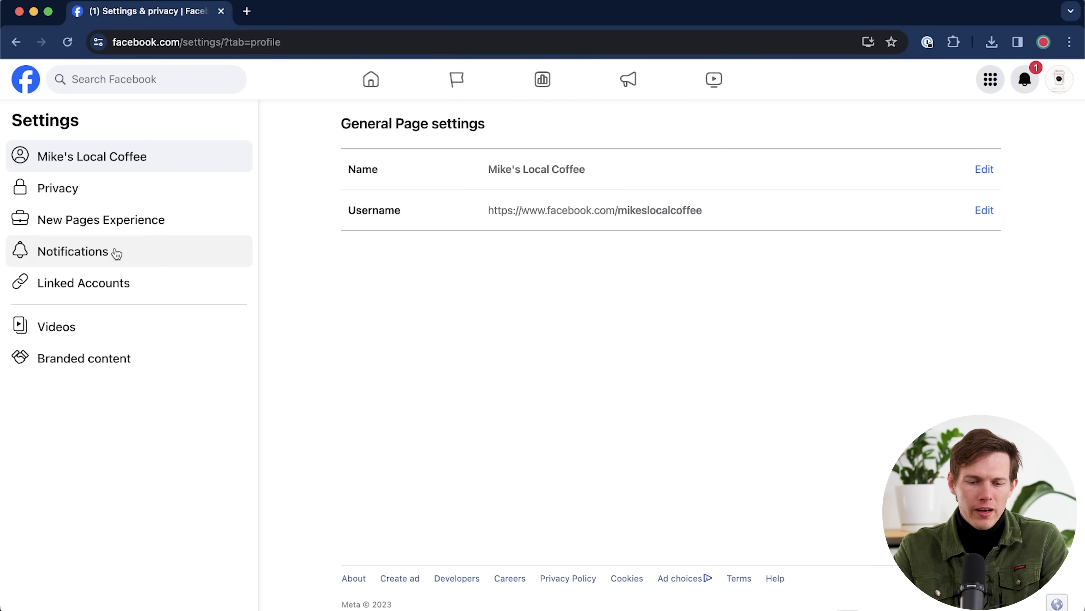
# - Open Notifications settings and review the categories, including the Groups details
pyautogui.click(168, 252)
pyautogui.scroll(-5, 760, 268)
pyautogui.scroll(-4, 761, 268)
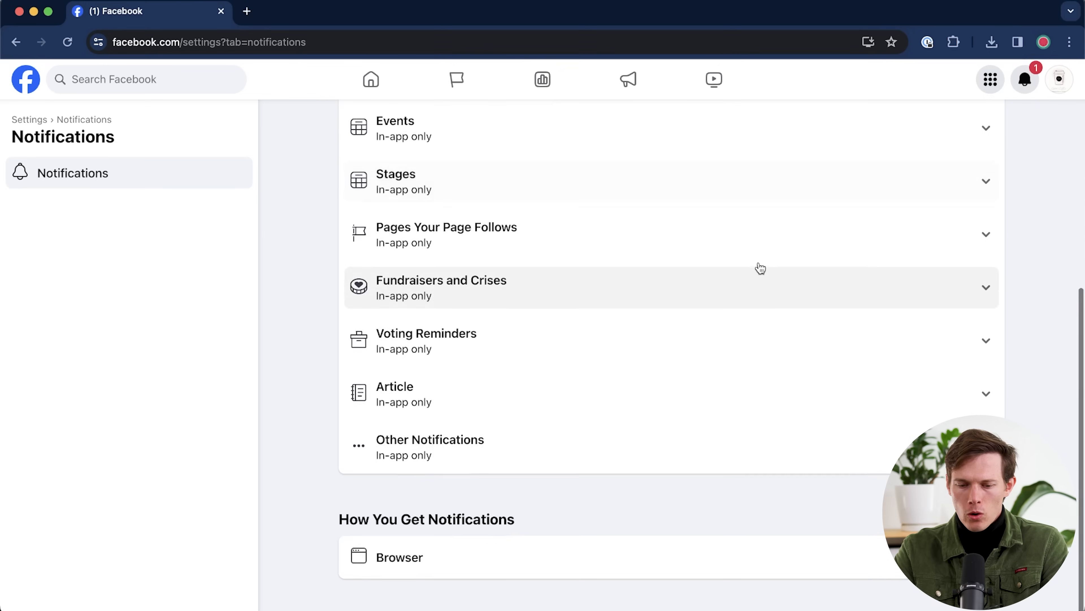
pyautogui.scroll(5, 761, 268)
pyautogui.scroll(3, 760, 267)
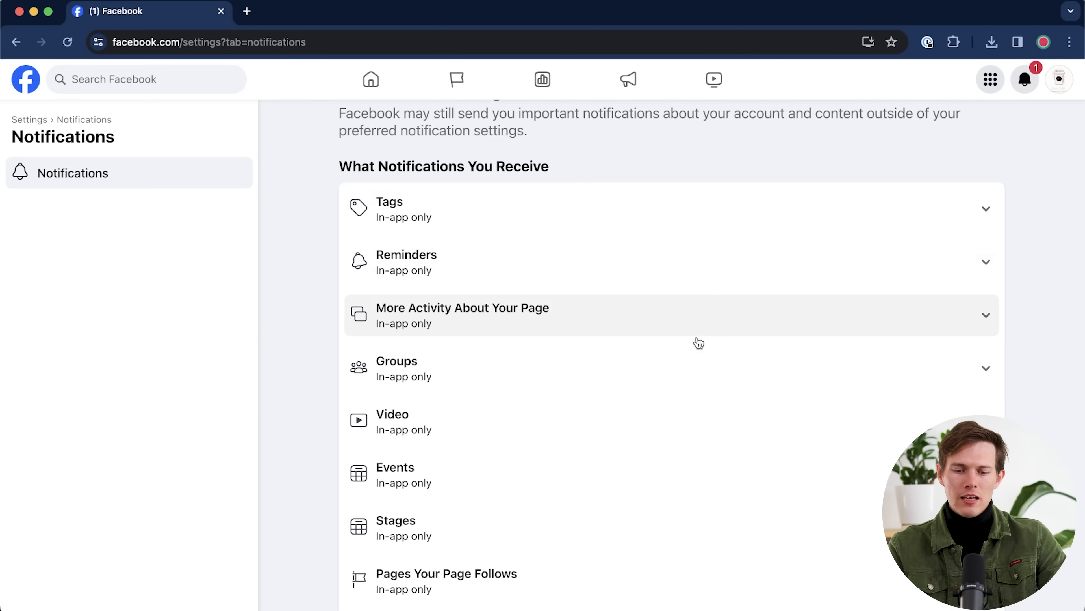
pyautogui.click(788, 377)
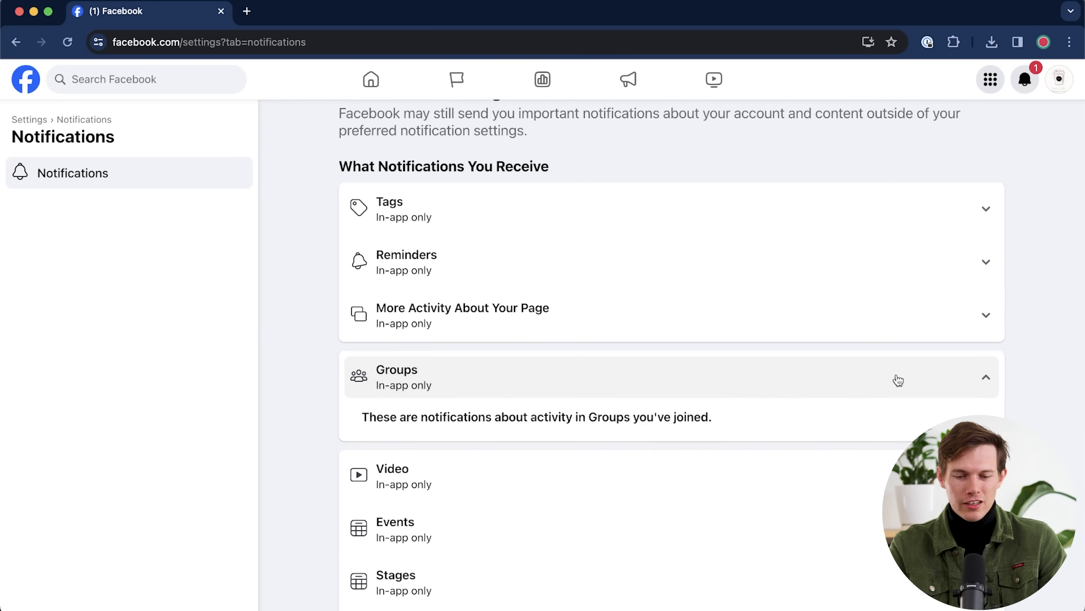
pyautogui.click(991, 366)
# - Switch off More Activity About Your Page and Reminders notifications
pyautogui.click(986, 316)
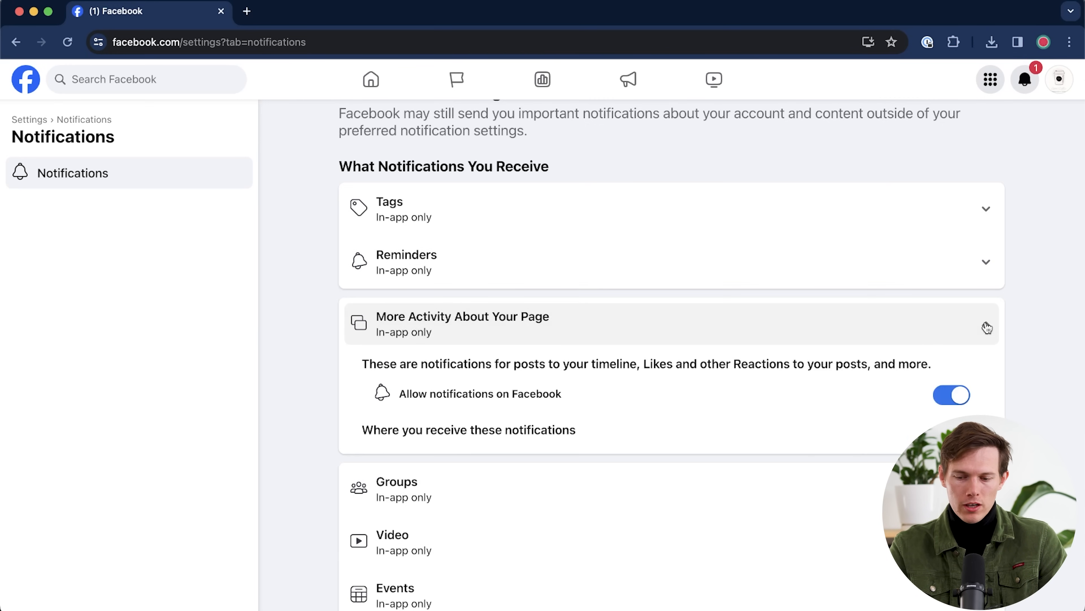
pyautogui.click(944, 393)
pyautogui.click(984, 264)
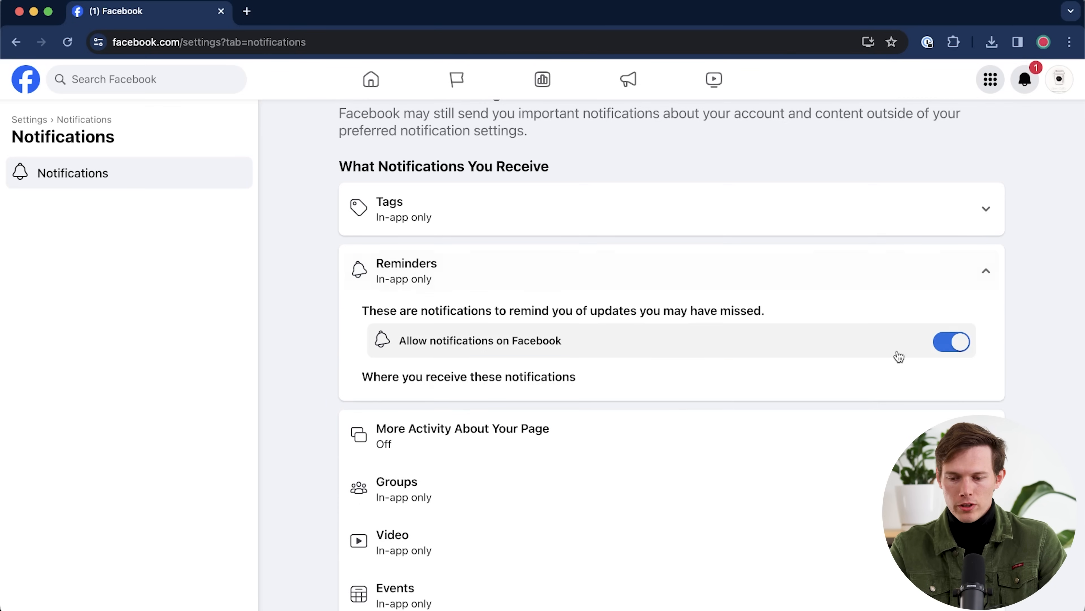
pyautogui.click(949, 349)
# - Check the Tags notification details, then go back to the Facebook home feed
pyautogui.click(986, 209)
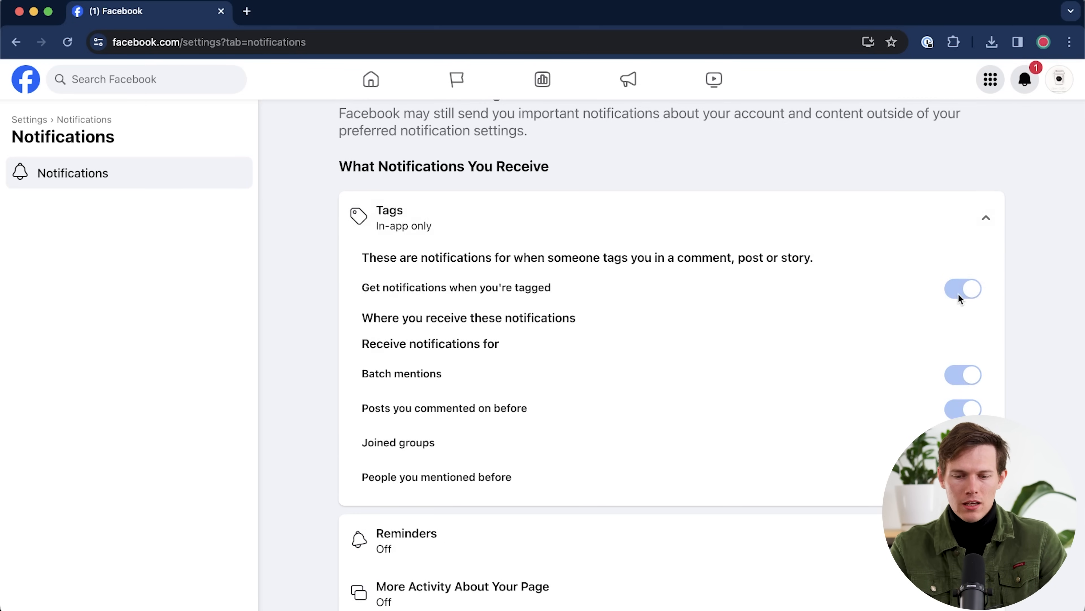
pyautogui.scroll(-3, 804, 364)
pyautogui.scroll(-9, 804, 364)
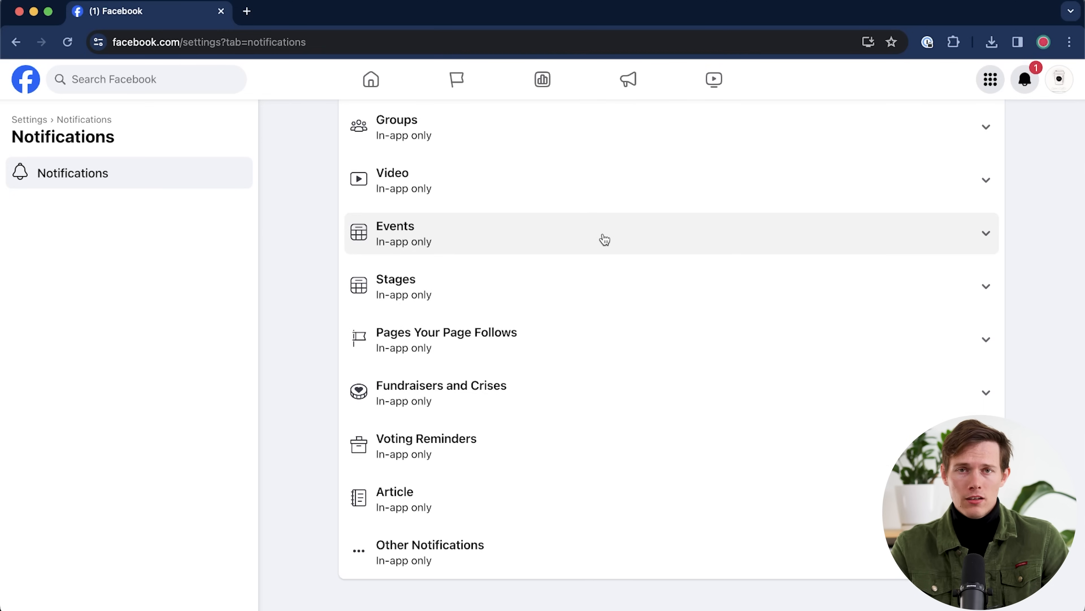
pyautogui.click(30, 119)
pyautogui.click(24, 87)
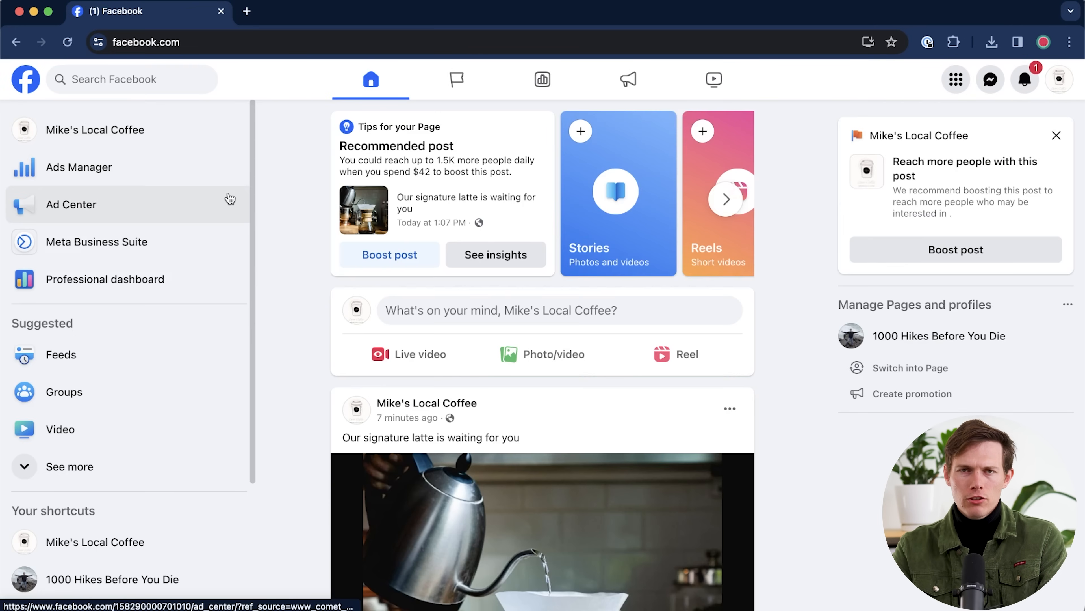
# - From the professional dashboard's Platform tools, open the page Inbox in Meta Business Suite
pyautogui.click(100, 279)
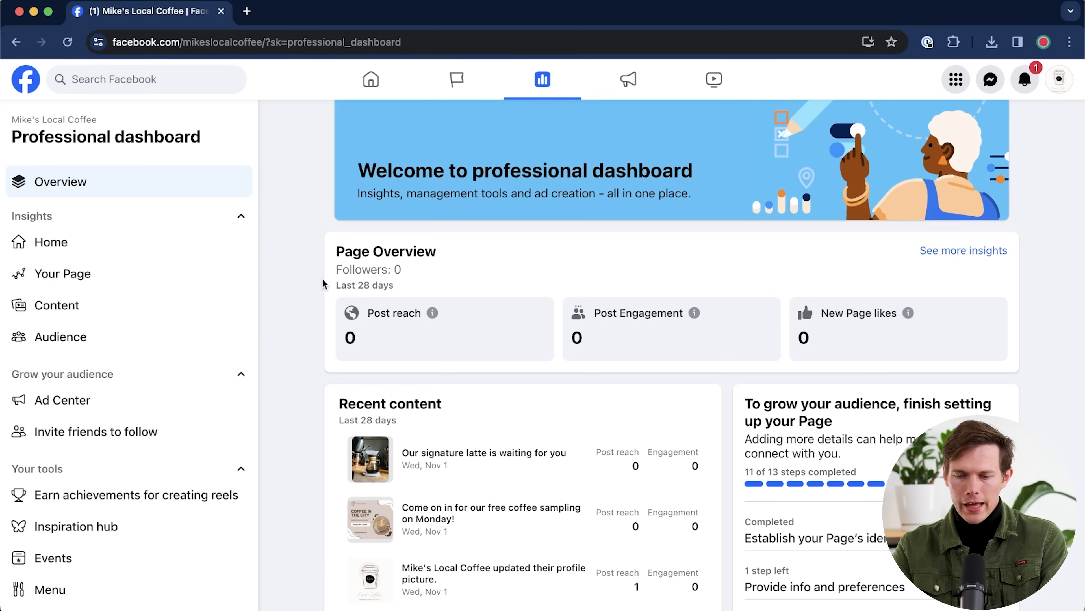
pyautogui.scroll(-2, 322, 280)
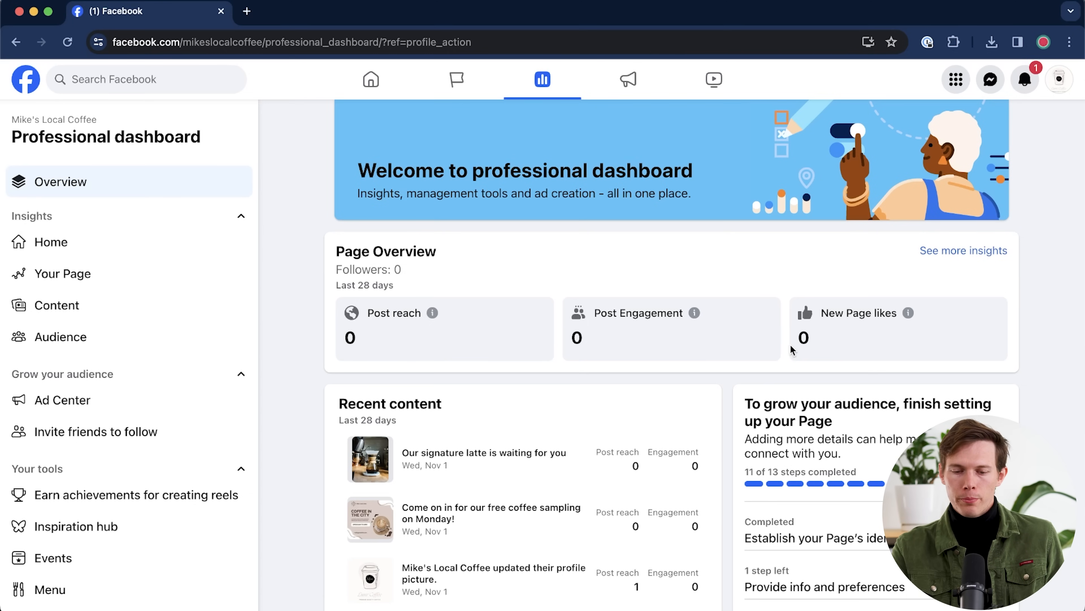
pyautogui.scroll(-5, 201, 325)
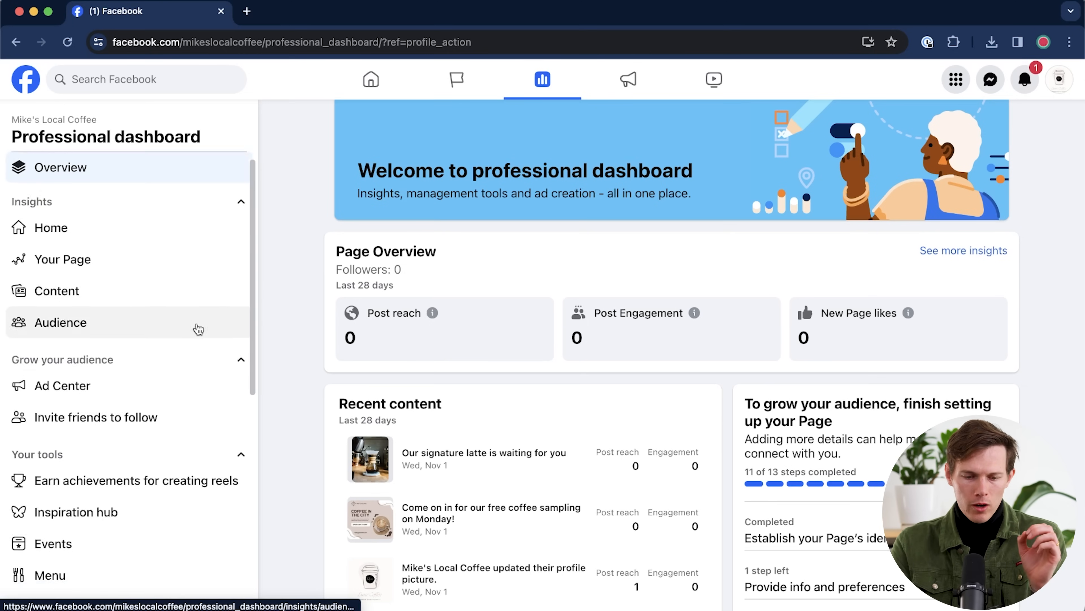
pyautogui.scroll(-4, 198, 329)
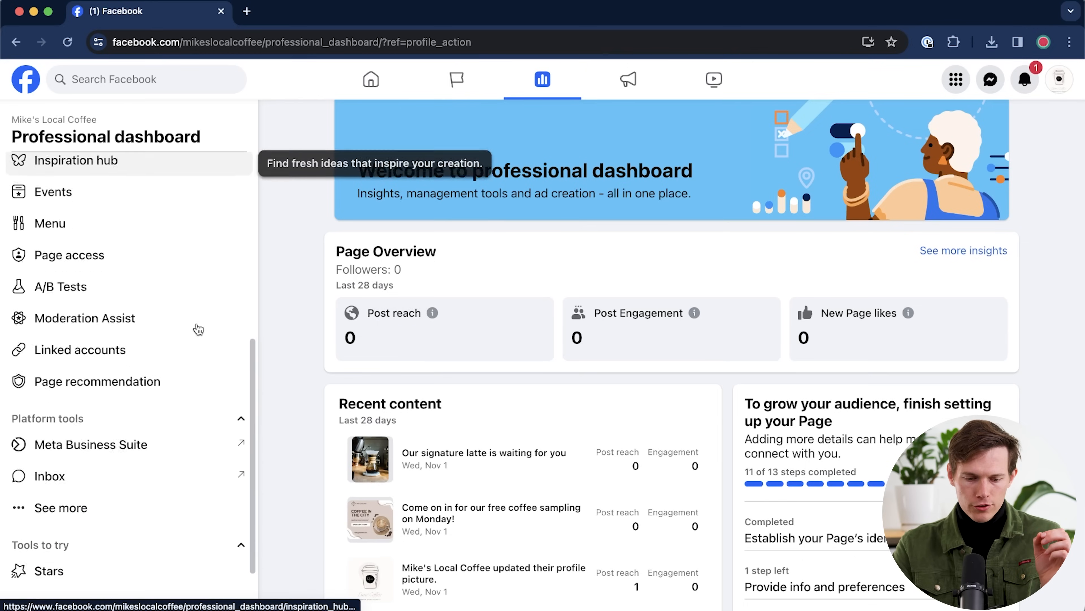
pyautogui.click(90, 454)
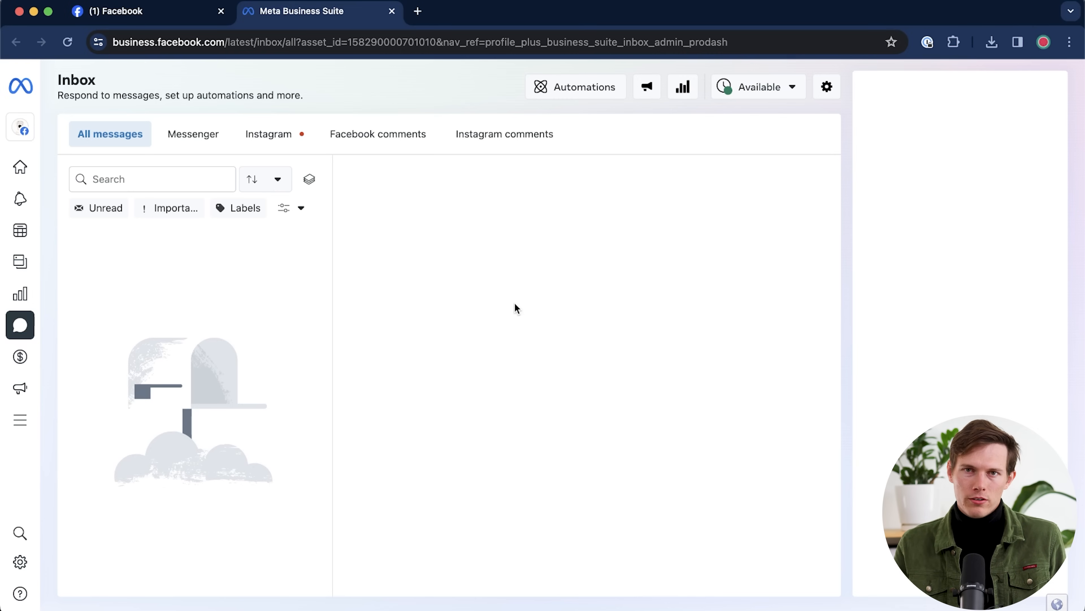
# - In Inbox Automations, start a new Instant reply automation from its card
pyautogui.click(575, 91)
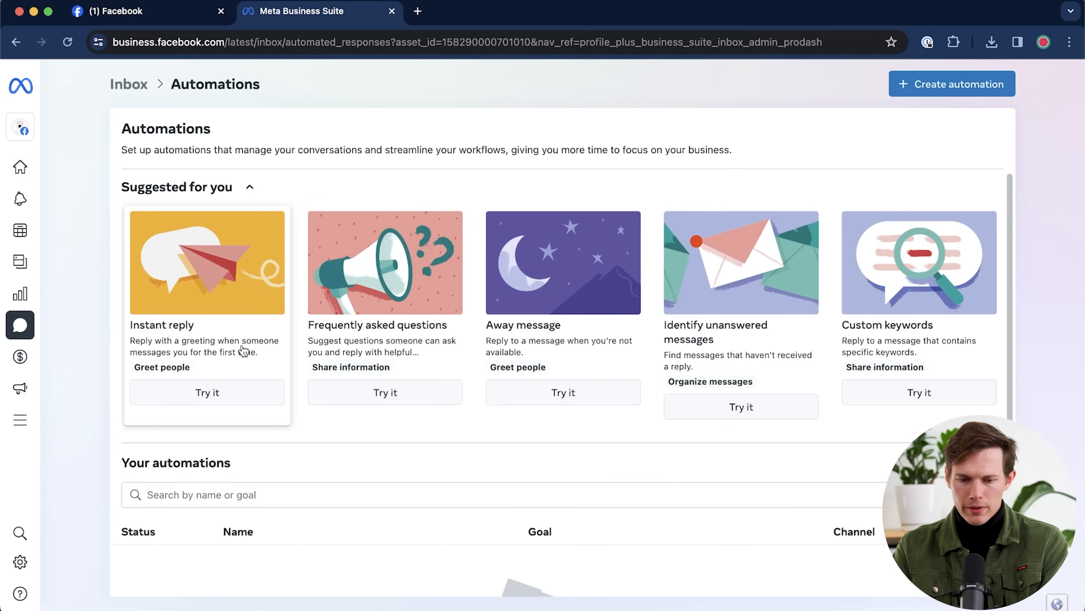
pyautogui.scroll(-2, 199, 411)
pyautogui.scroll(2, 201, 415)
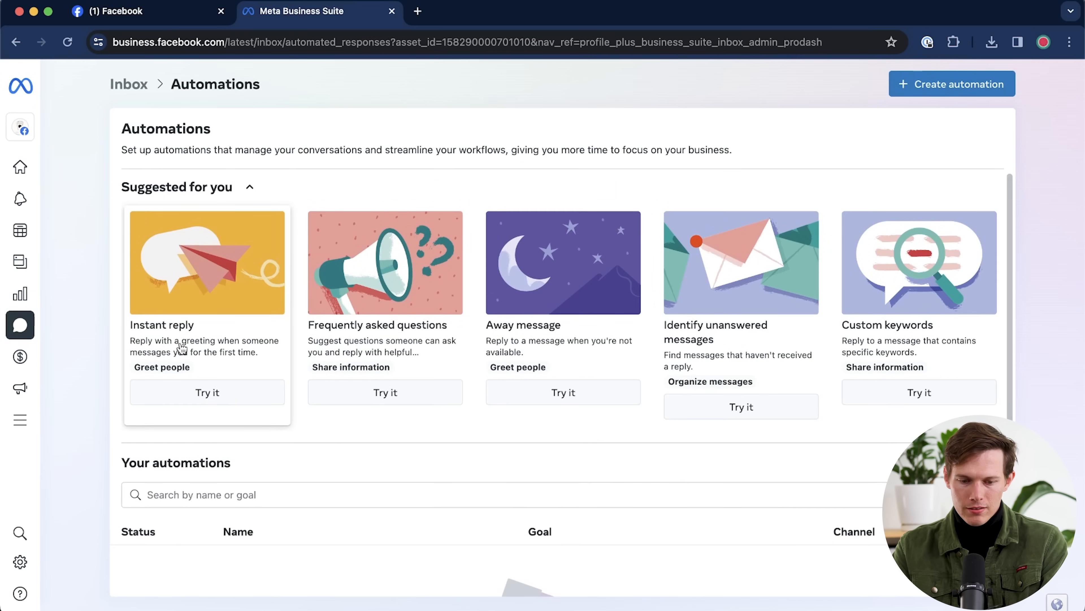
pyautogui.click(207, 394)
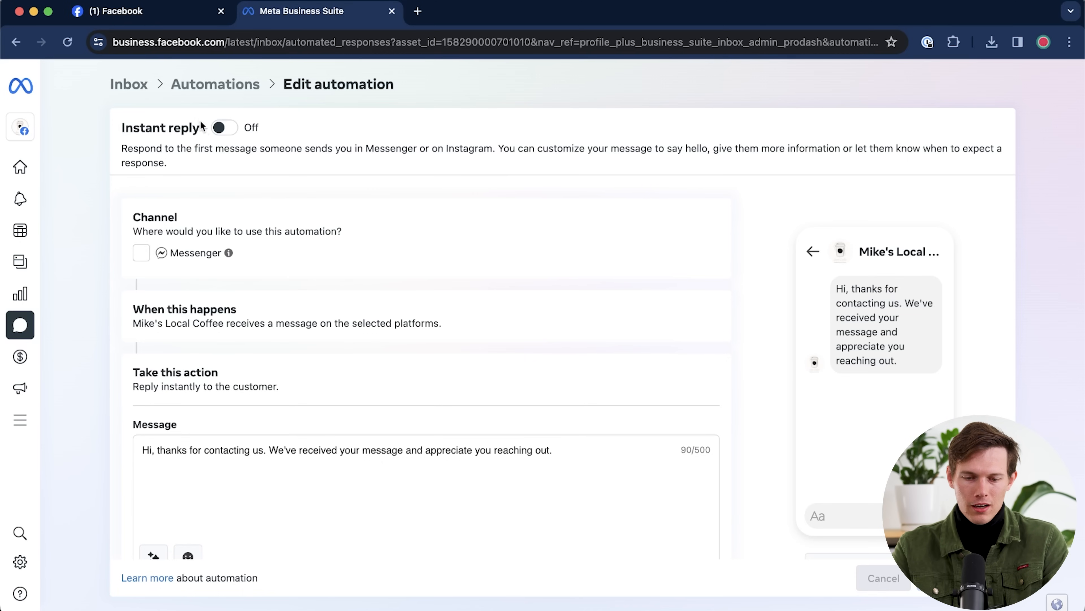
# - Switch the Instant reply on and apply it to Messenger
pyautogui.click(231, 129)
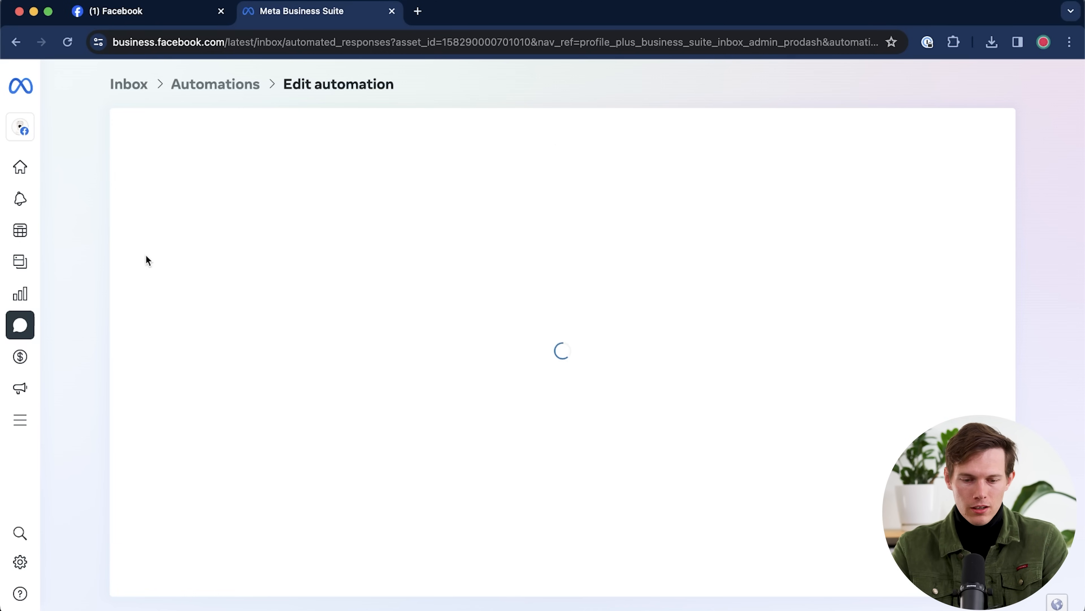
pyautogui.click(142, 254)
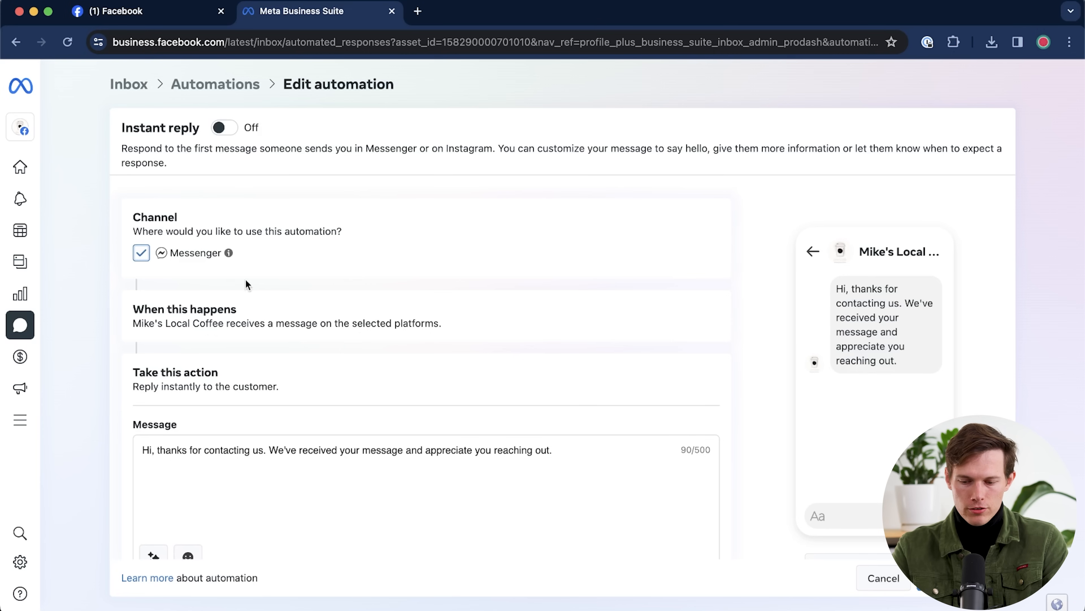
pyautogui.scroll(-3, 262, 283)
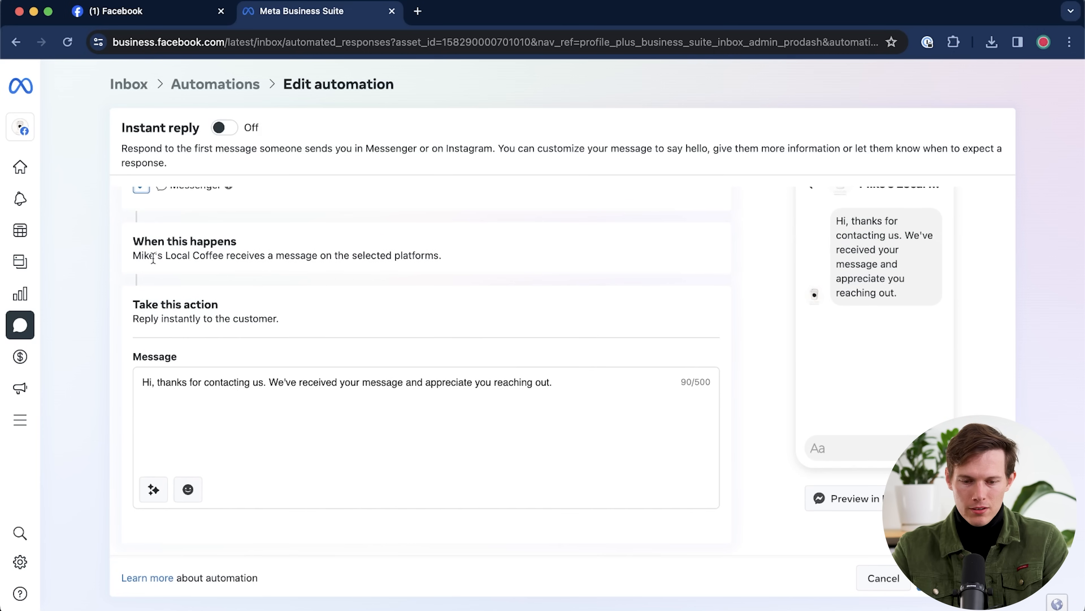
pyautogui.moveTo(254, 256); pyautogui.dragTo(421, 255)
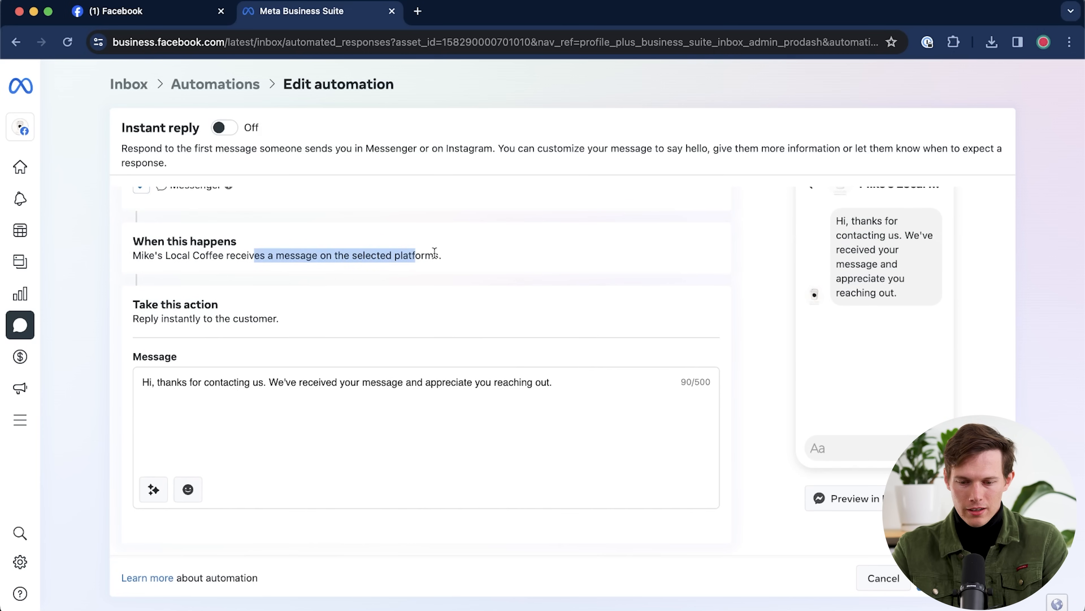
pyautogui.click(448, 262)
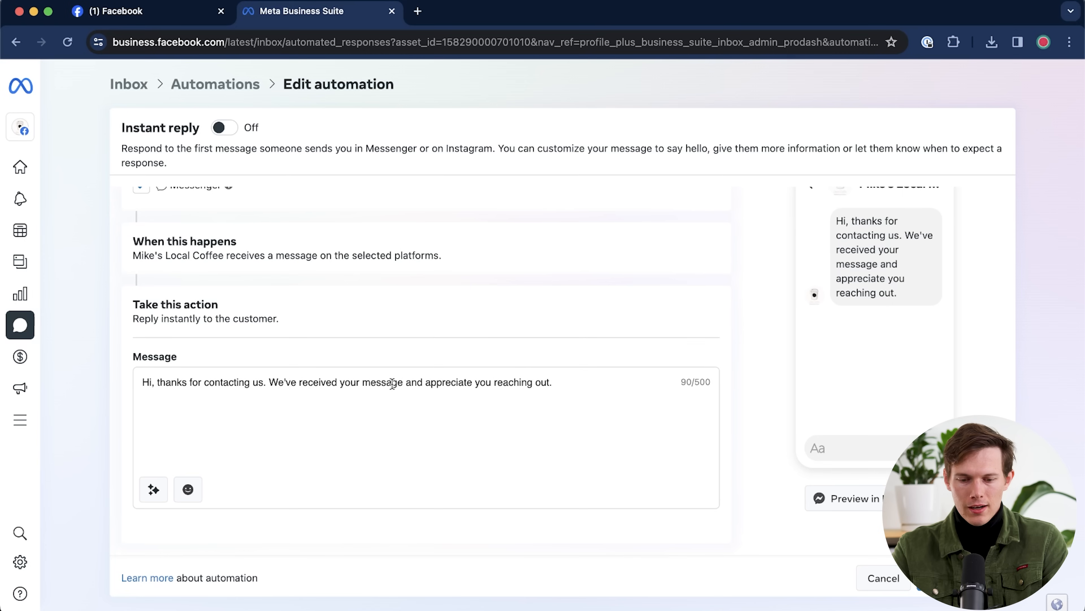
# - Append 'We are making a coffee at the moment but we will get back to you soon' and save
pyautogui.click(573, 381)
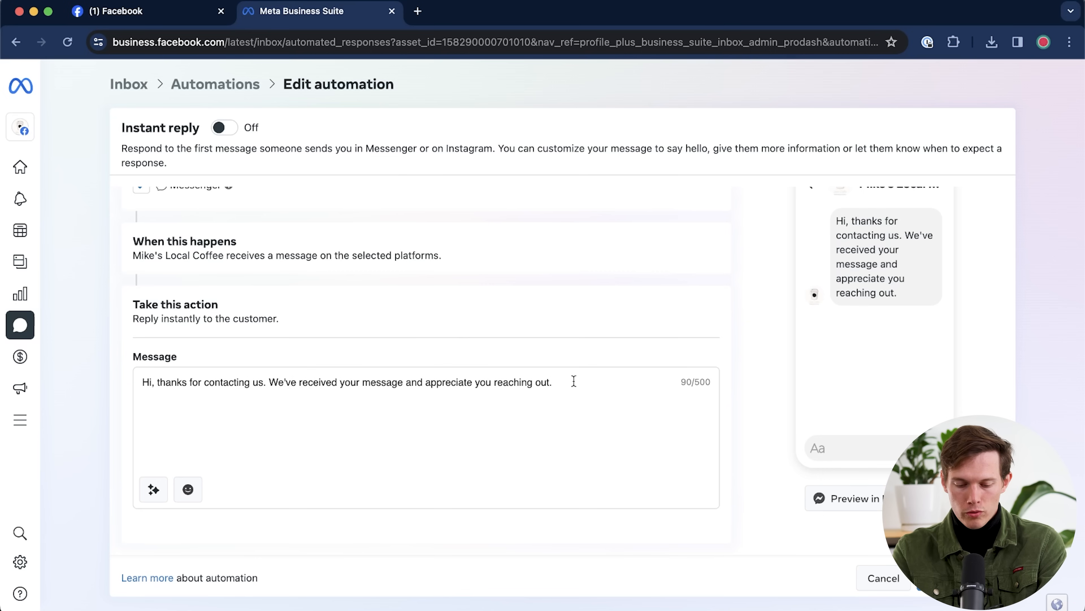
pyautogui.write('We are makin')
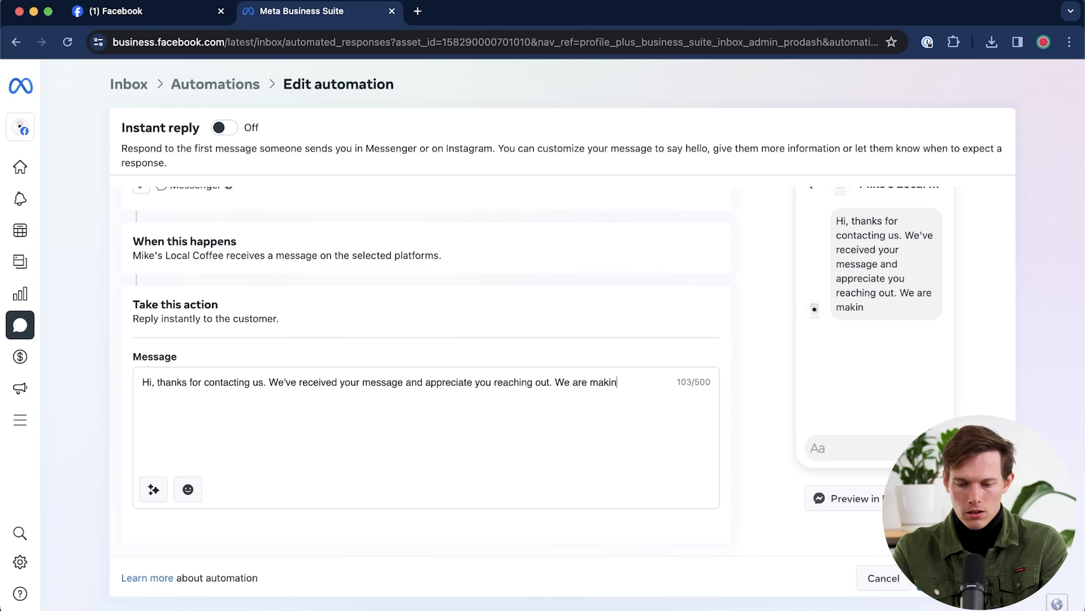
pyautogui.write('g a coffee at the moment but we wi')
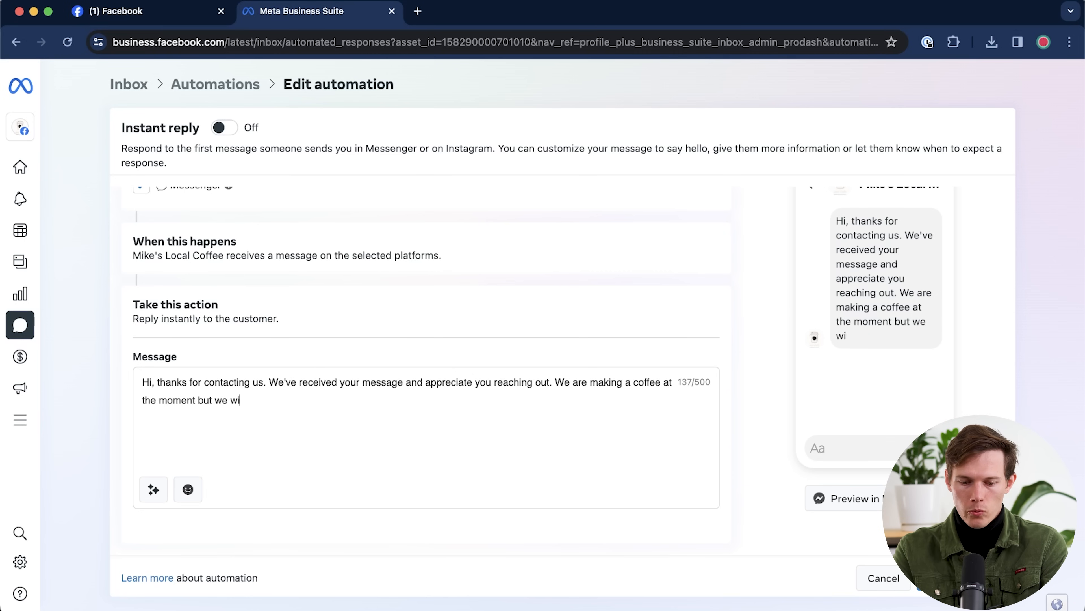
pyautogui.write('ll get back to you s')
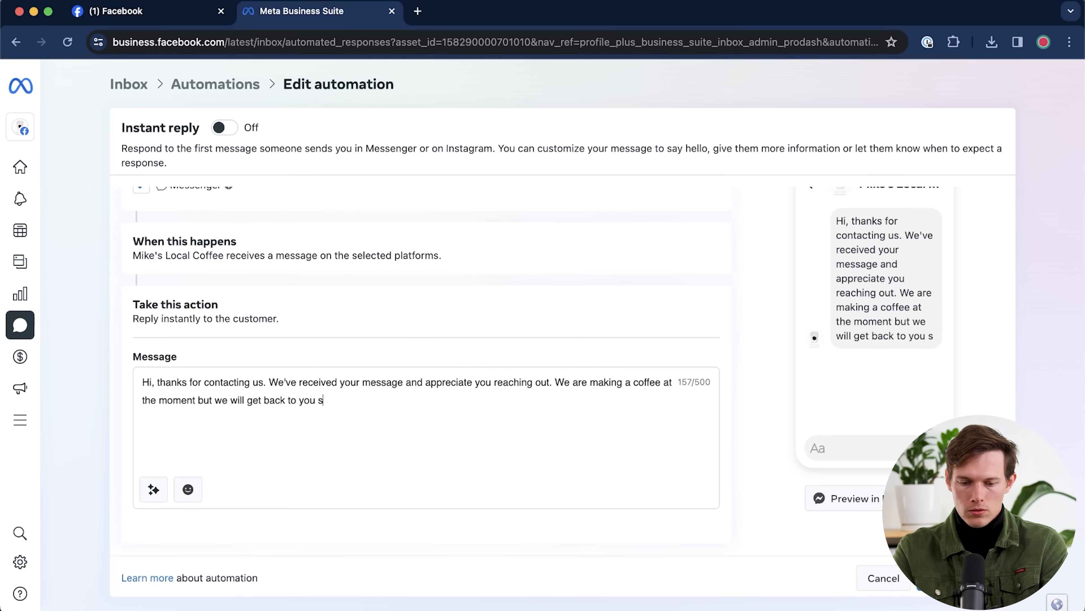
pyautogui.write('oon!')
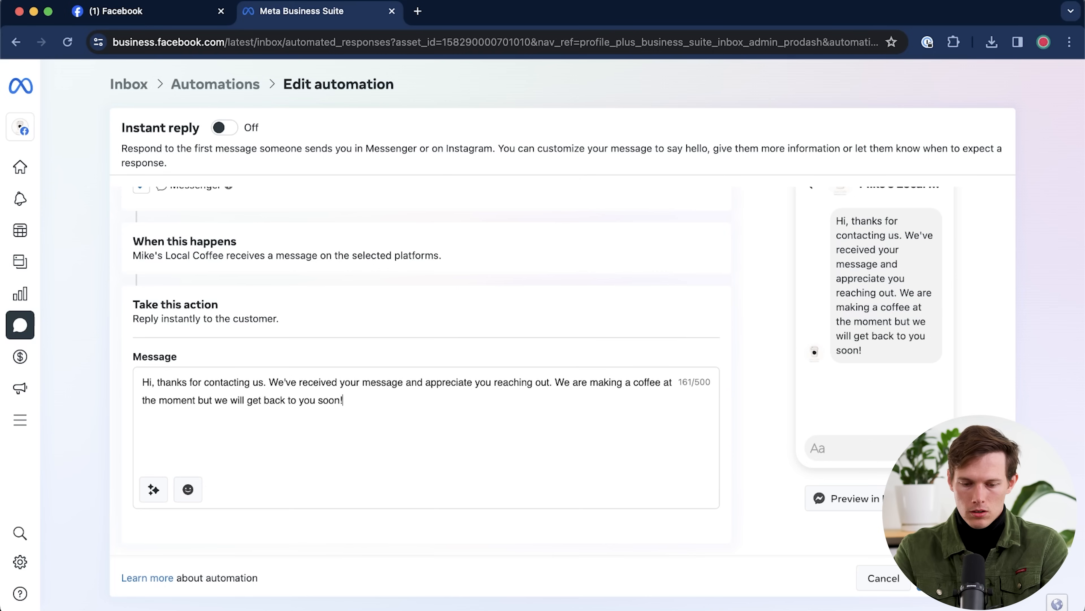
pyautogui.click(938, 578)
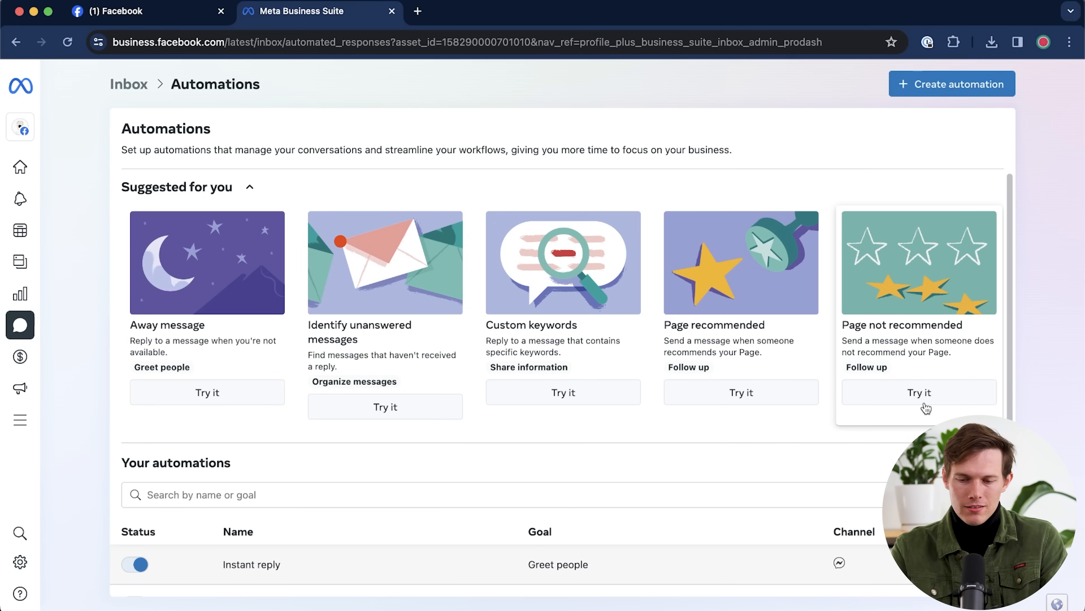
# - Back in Facebook, open Mike's Local Coffee and go to its professional dashboard via Manage
pyautogui.scroll(-1, 394, 368)
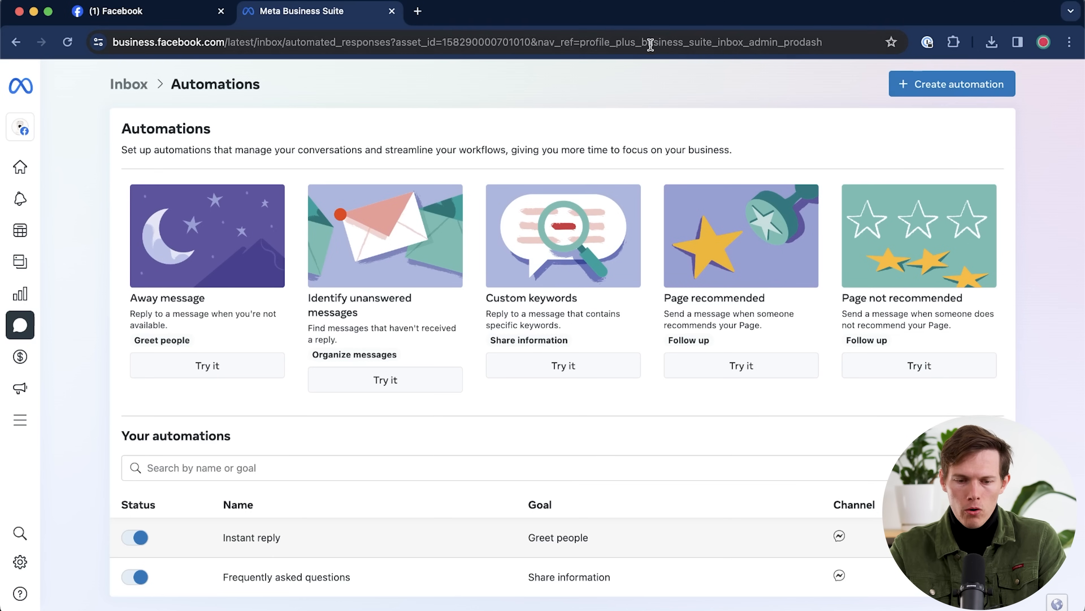
pyautogui.click(165, 19)
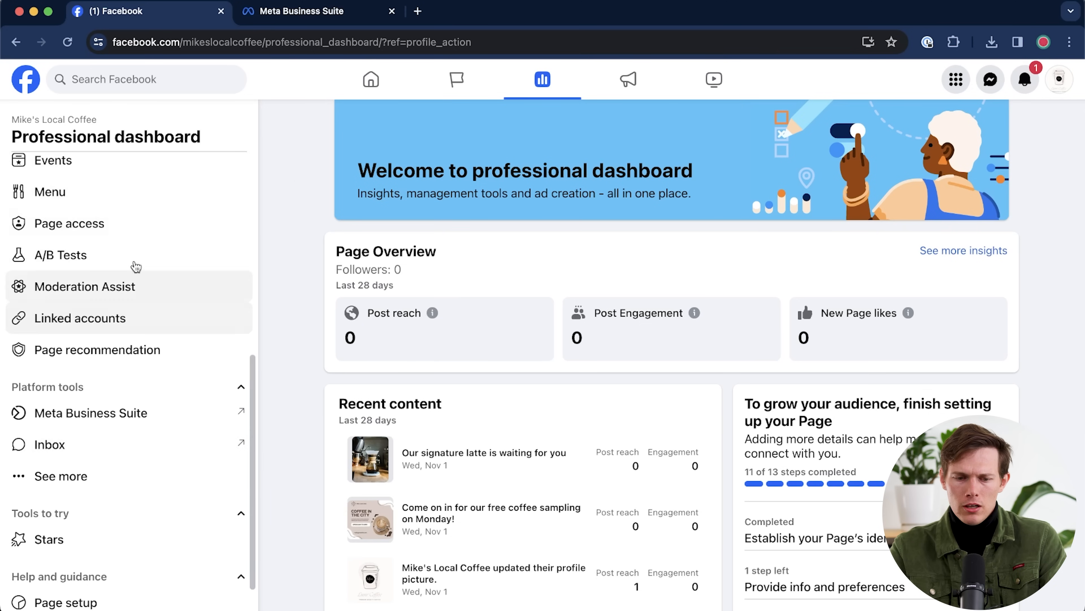
pyautogui.scroll(7, 177, 347)
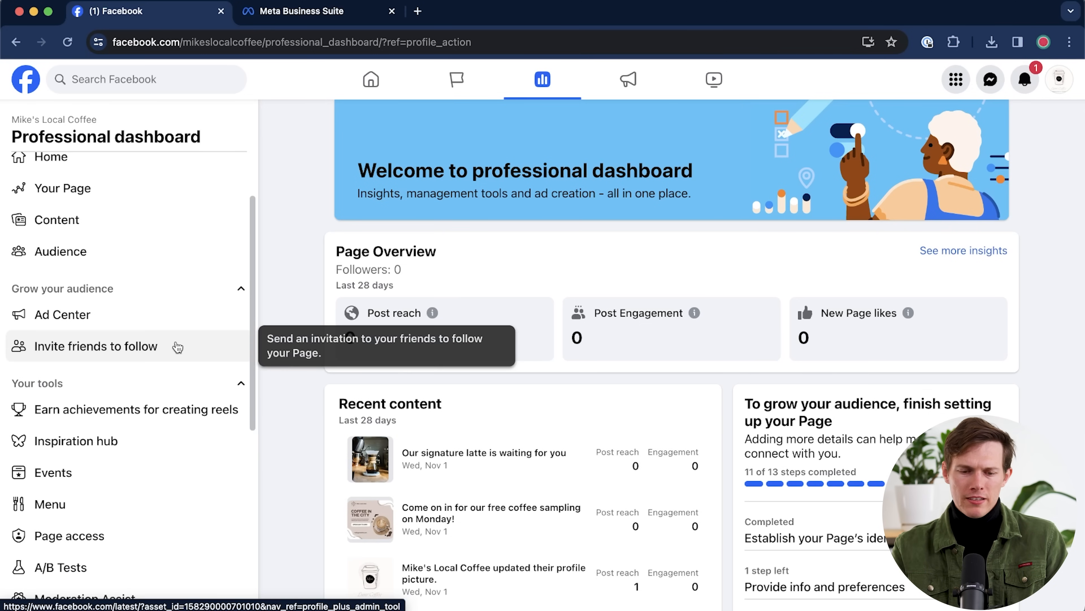
pyautogui.scroll(-5, 178, 347)
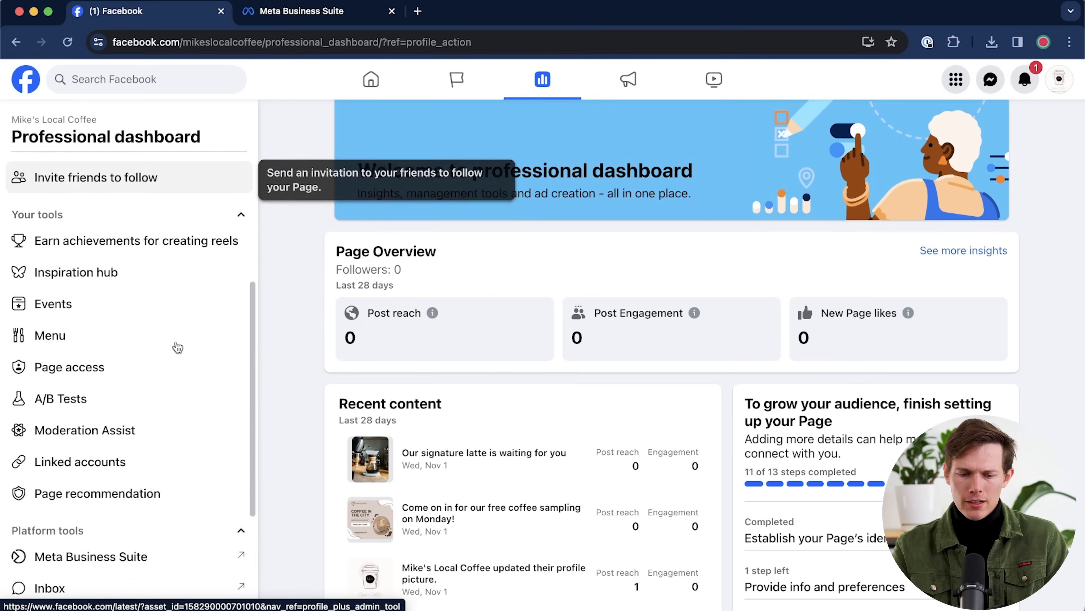
pyautogui.scroll(-3, 178, 347)
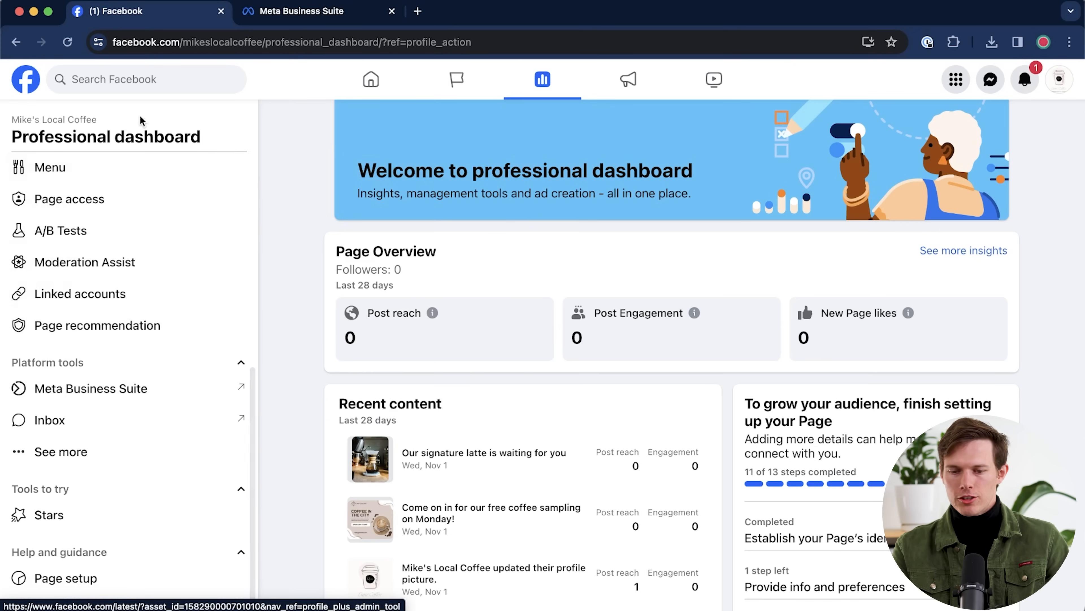
pyautogui.click(73, 122)
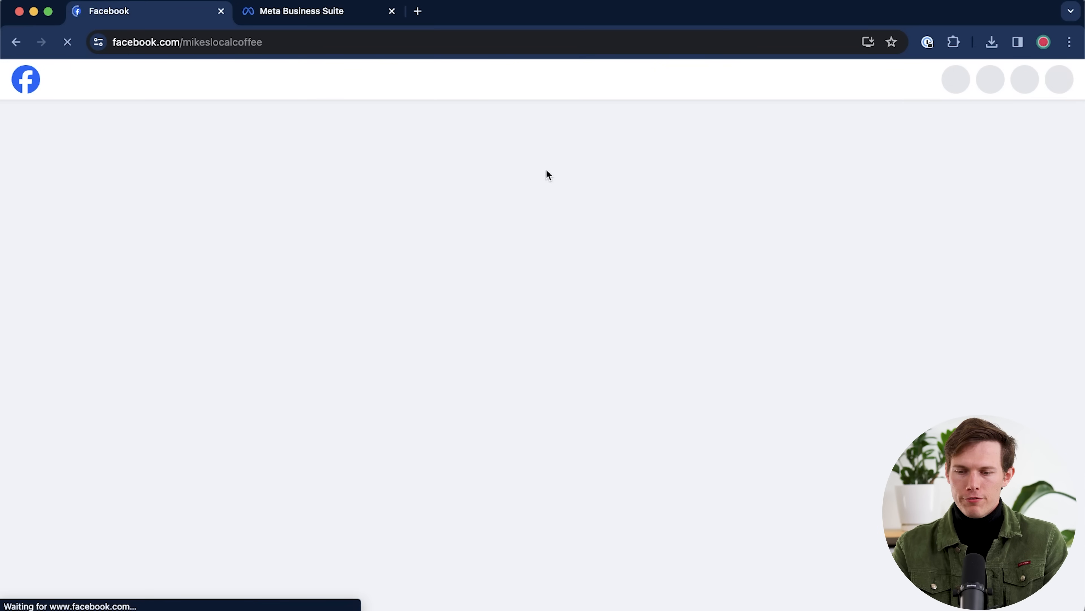
pyautogui.scroll(-5, 825, 299)
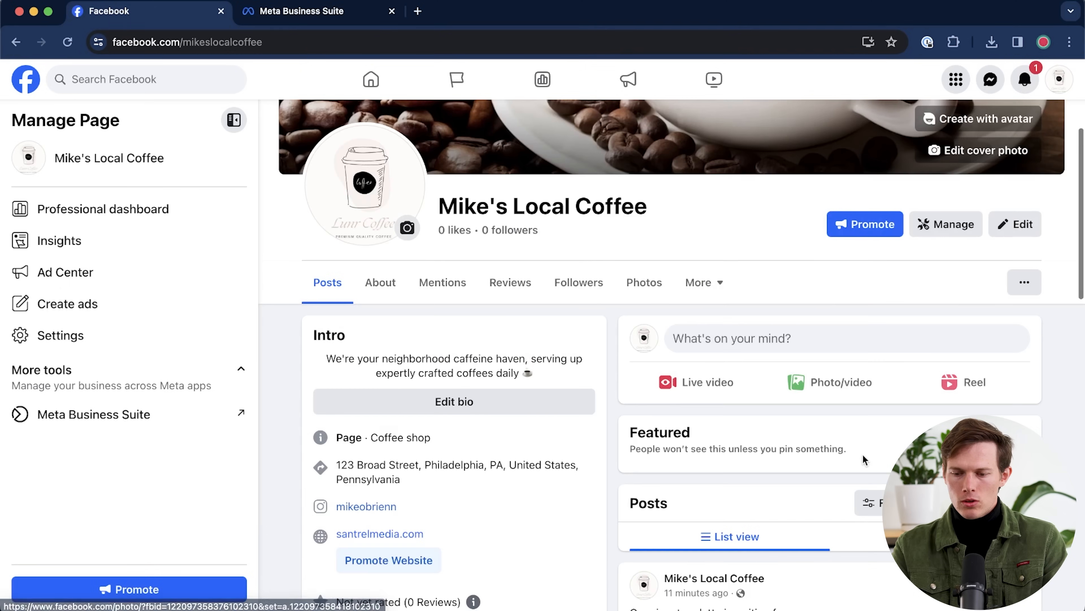
pyautogui.click(945, 218)
pyautogui.scroll(-10, 101, 286)
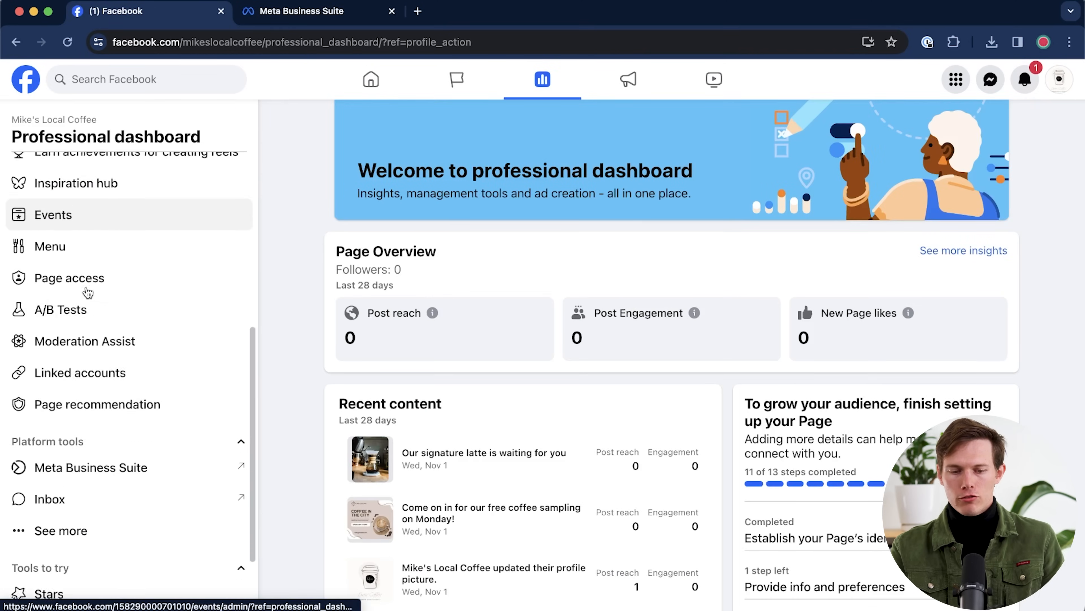
# - Open Meta Business Suite Home for Mike's Local Coffee, review it, then return to Facebook
pyautogui.click(109, 449)
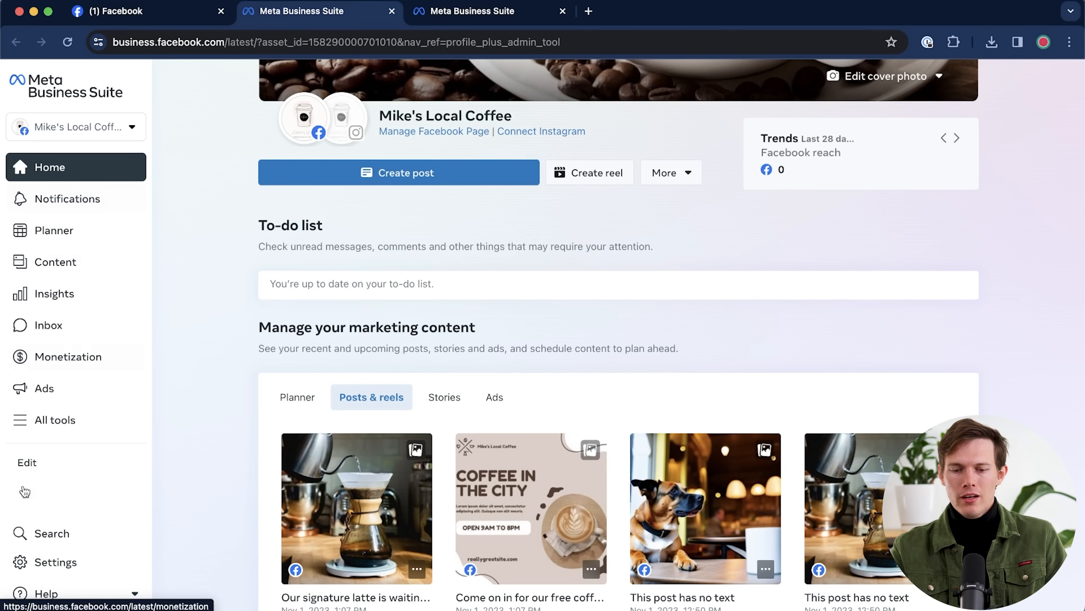
pyautogui.scroll(-6, 444, 393)
pyautogui.scroll(8, 438, 400)
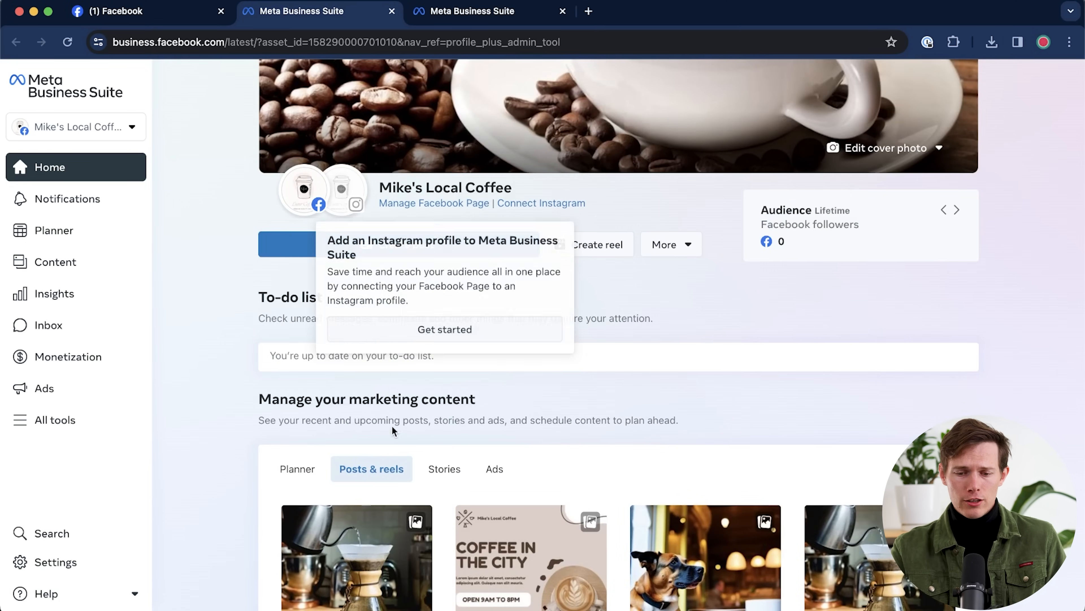
pyautogui.click(158, 13)
# - Use View As on Mike's Local Coffee page and scroll through the visitor preview
pyautogui.click(47, 119)
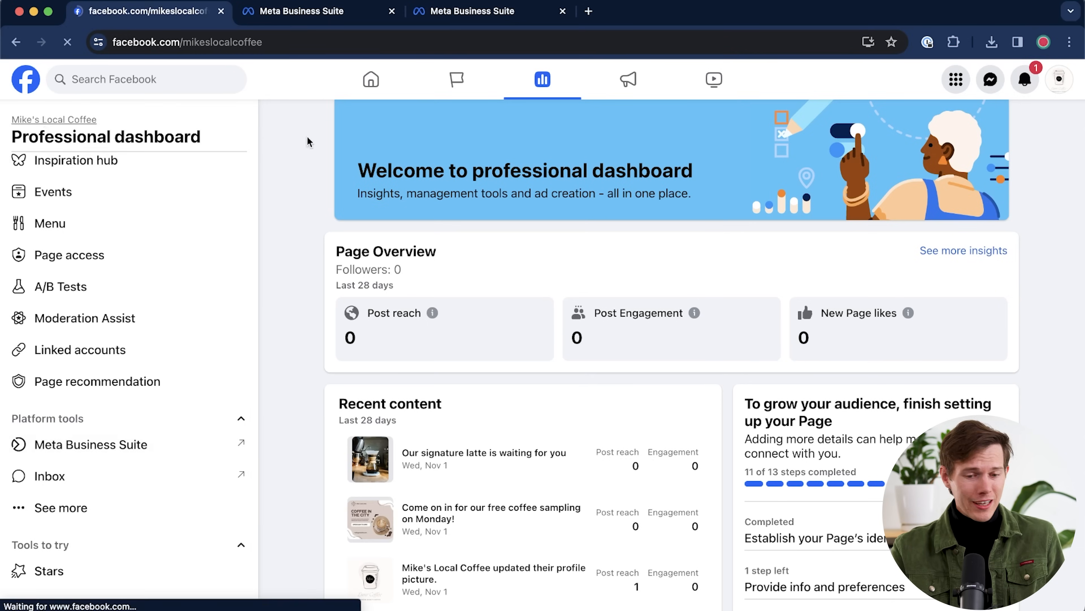
pyautogui.scroll(-5, 1013, 252)
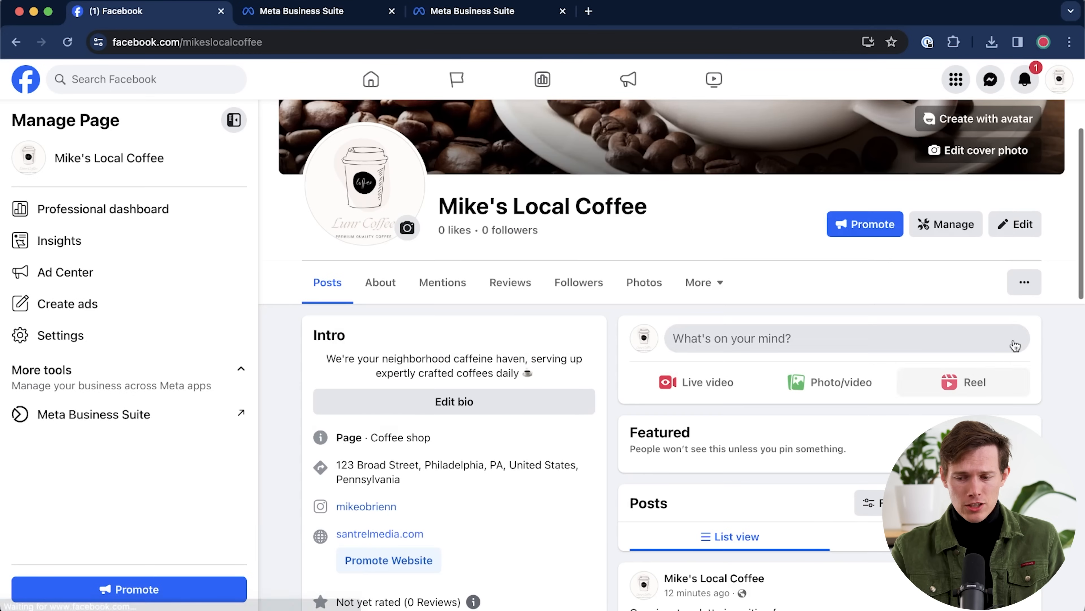
pyautogui.click(1023, 280)
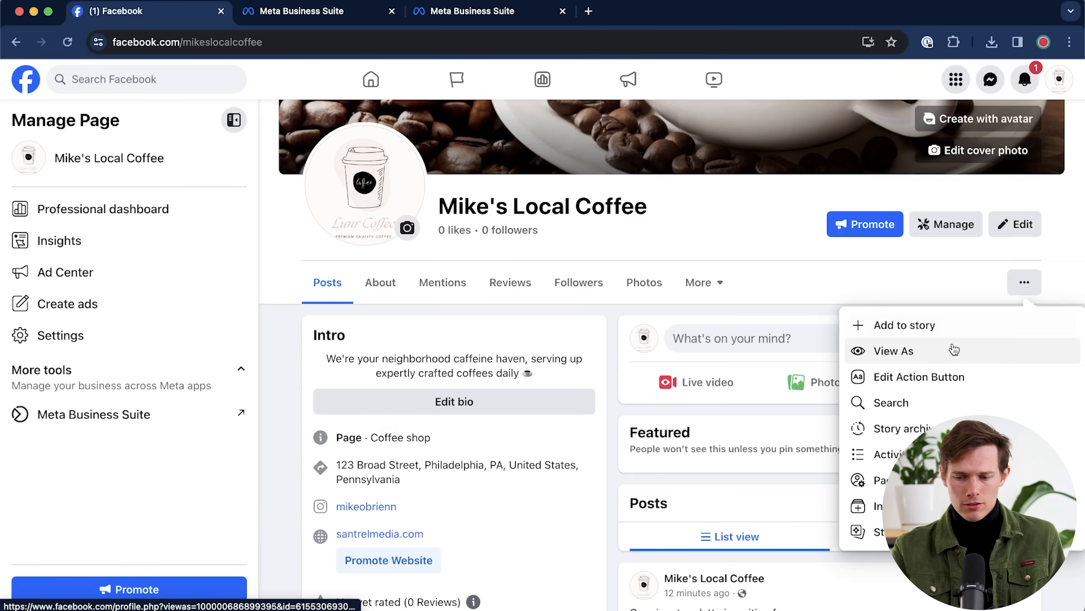
pyautogui.click(936, 351)
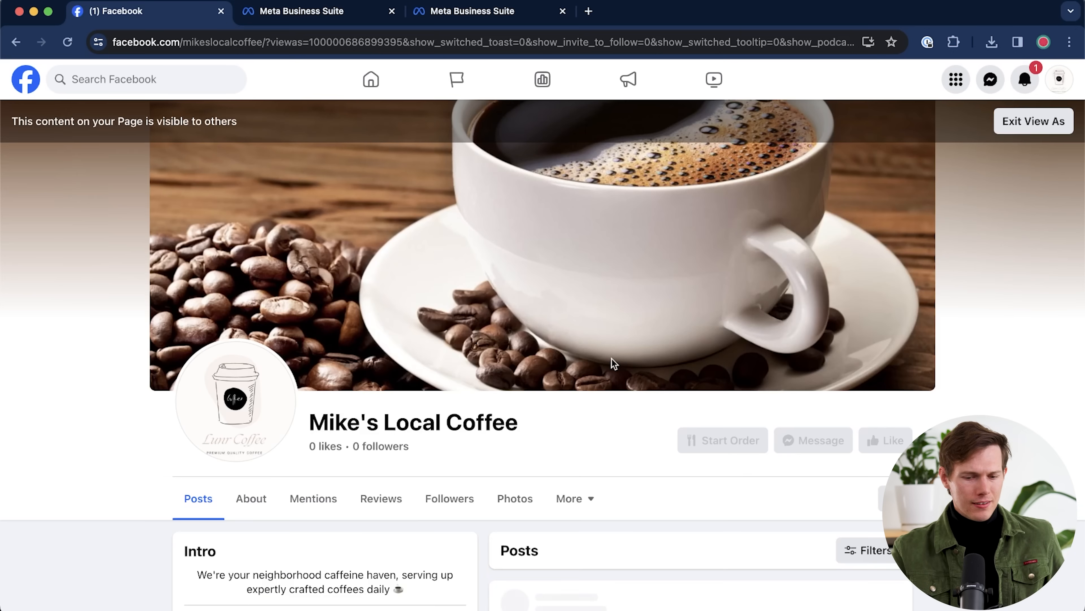
pyautogui.scroll(-6, 611, 363)
pyautogui.scroll(-8, 612, 363)
pyautogui.scroll(6, 141, 400)
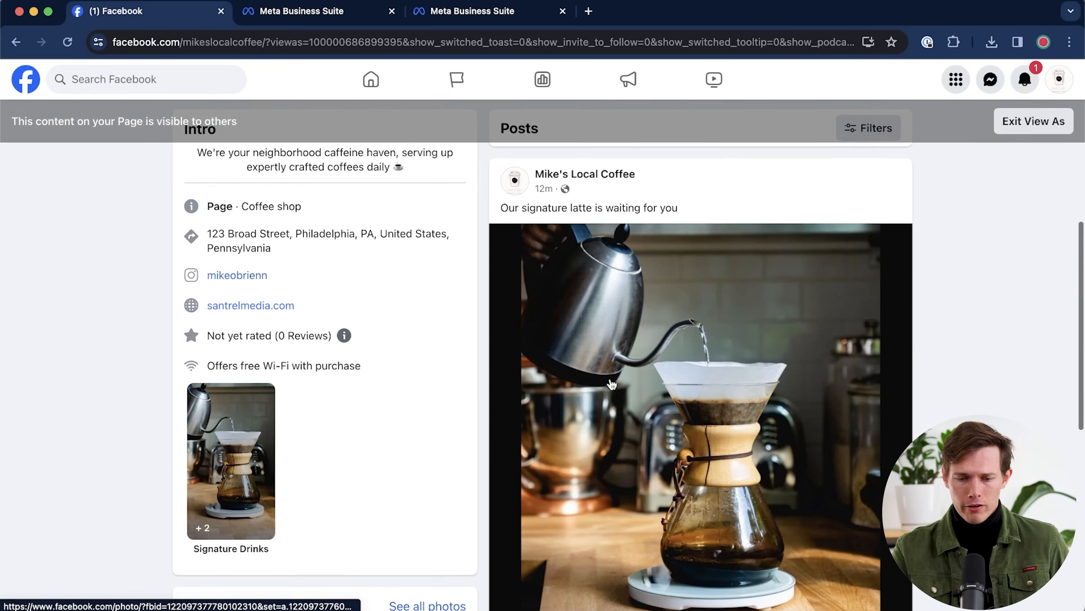